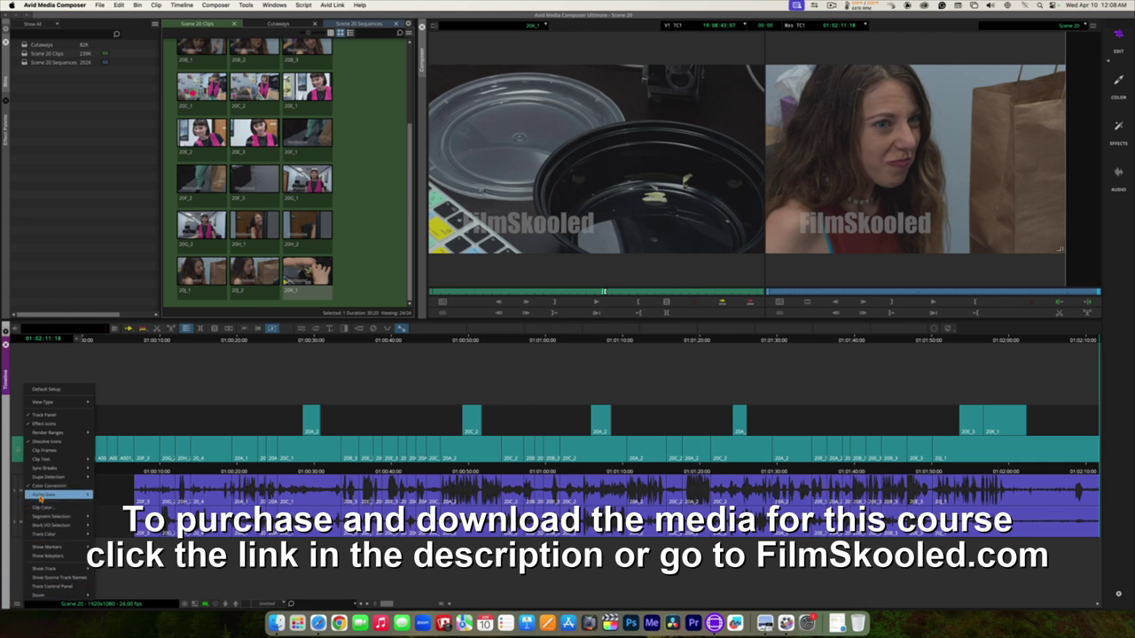
Set the timeline's audio data display to Clip Gain for the audio tracks
{"action": "mouse_move", "coordinate": [41, 495]}
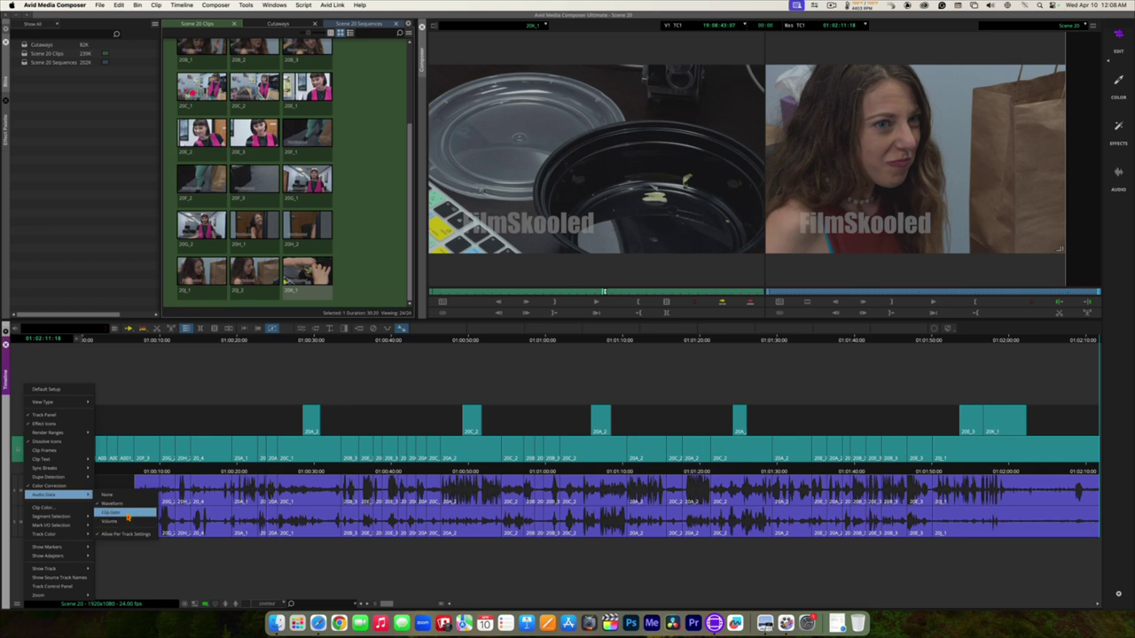
{"action": "left_click", "coordinate": [145, 553]}
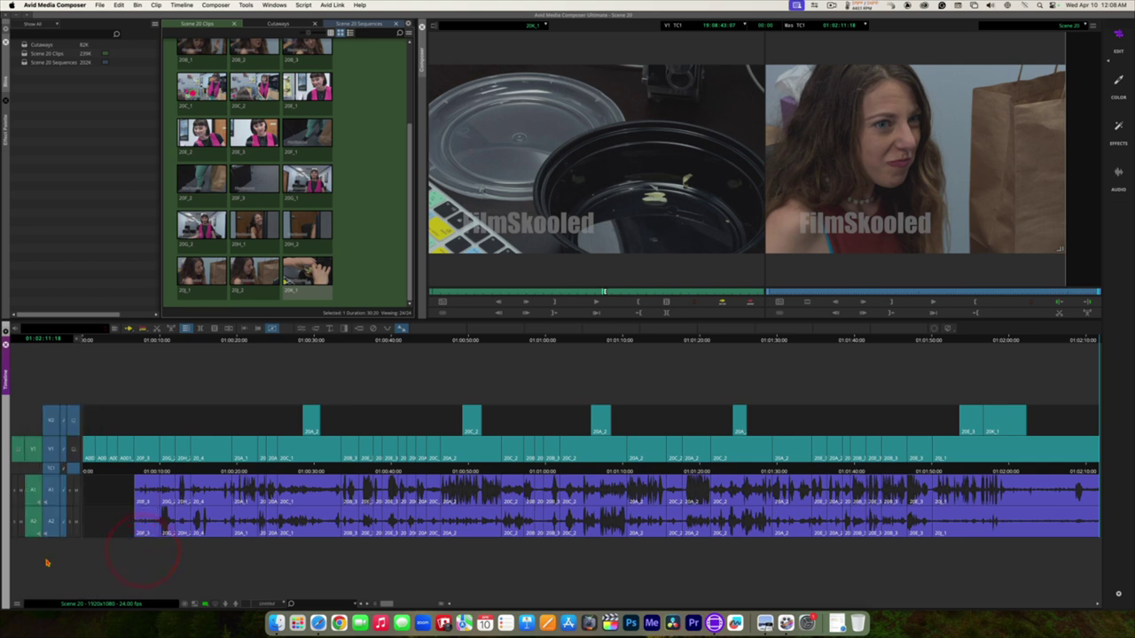
{"action": "left_click", "coordinate": [16, 603]}
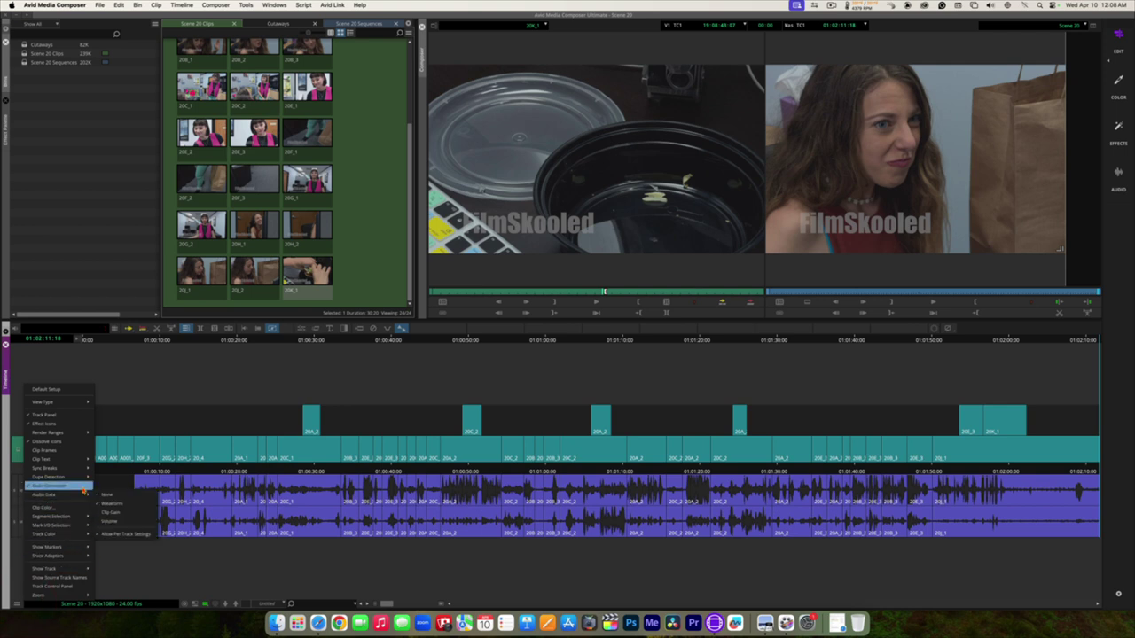
{"action": "mouse_move", "coordinate": [97, 495]}
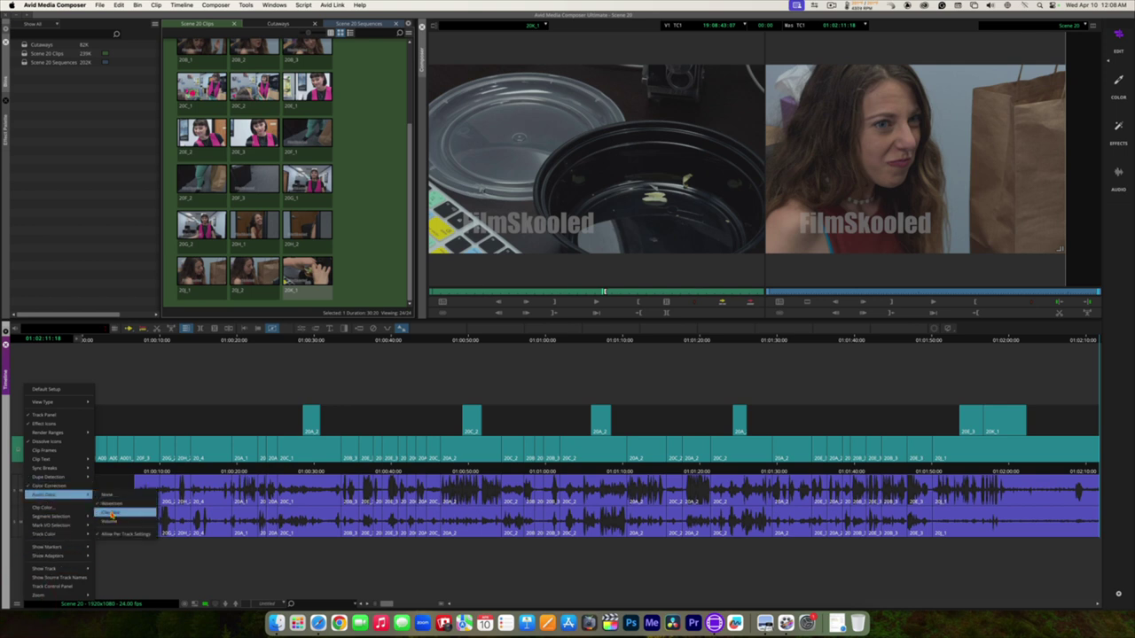
{"action": "left_click", "coordinate": [111, 513]}
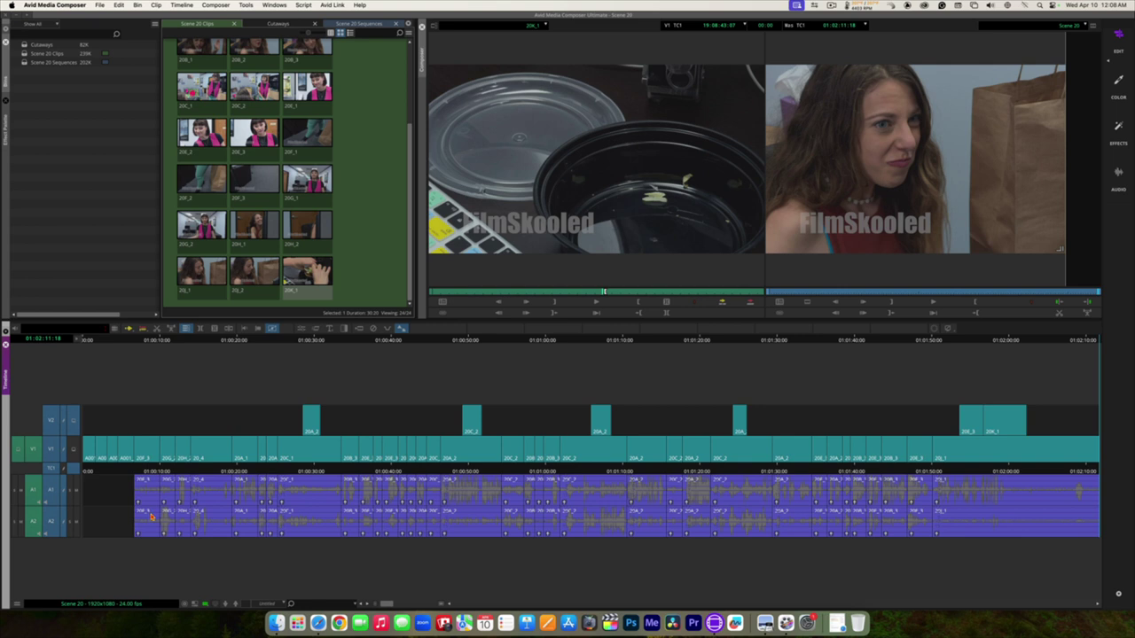
Play the sequence from just before the first dialogue audio through clip 20G_2 to judge its level
{"action": "left_click", "coordinate": [133, 341]}
{"action": "left_click", "coordinate": [132, 337]}
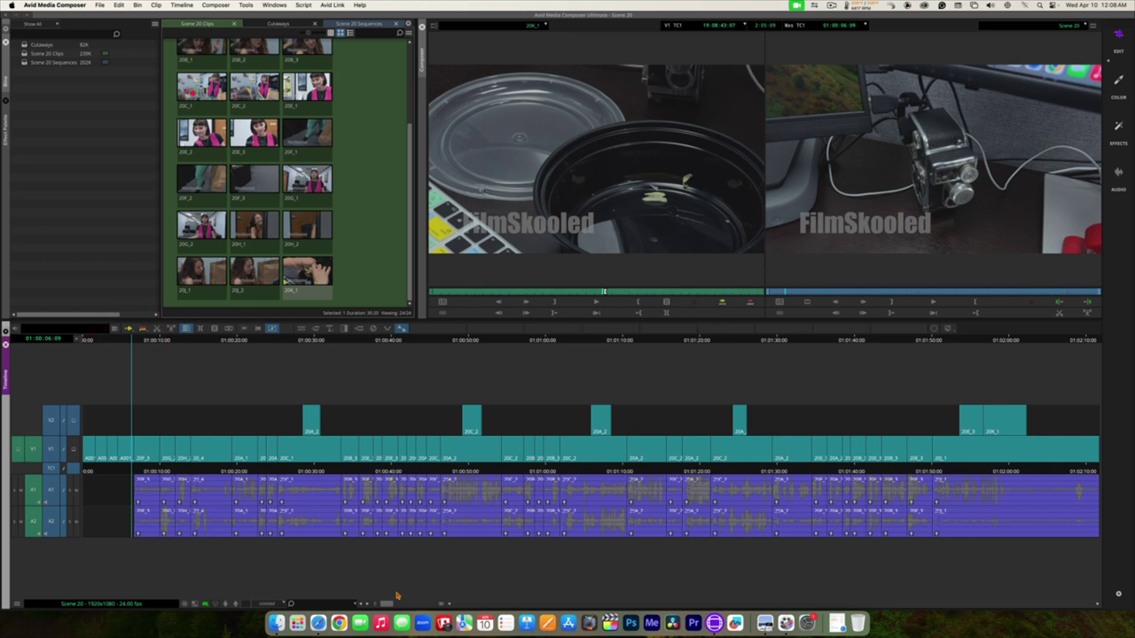
{"action": "left_click_drag", "start_coordinate": [388, 604], "coordinate": [424, 604]}
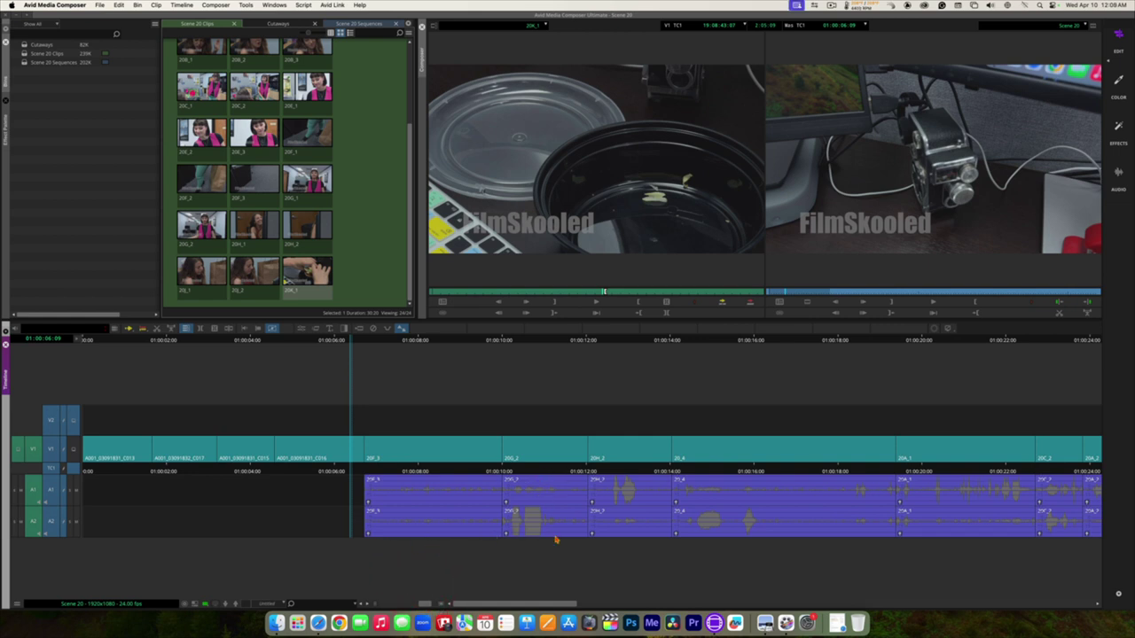
{"action": "key", "text": "space"}
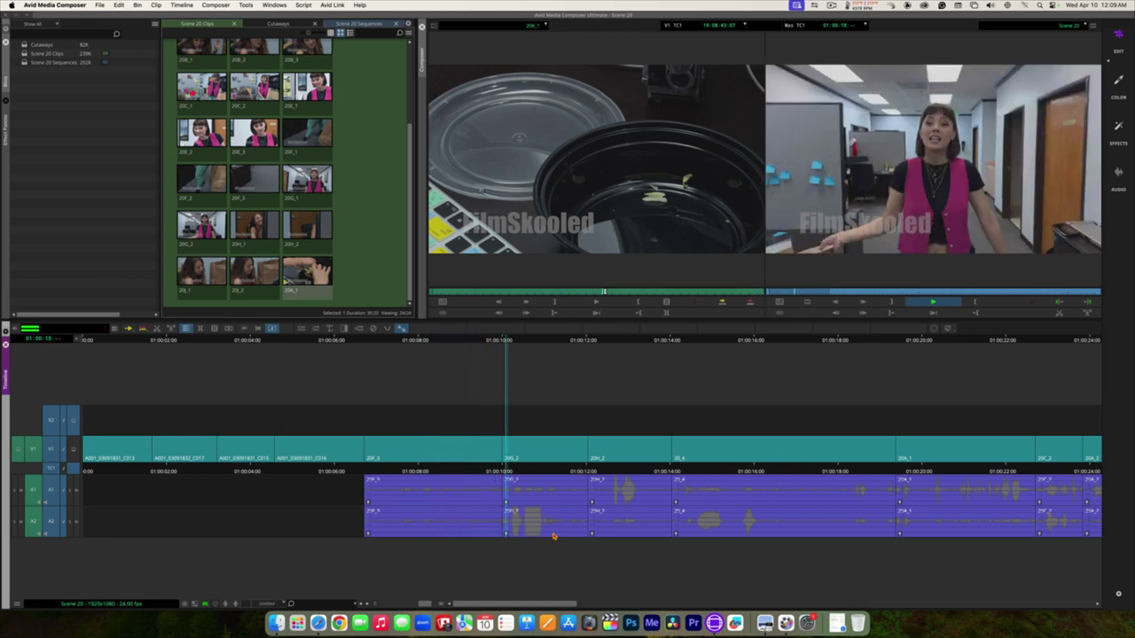
{"action": "key", "text": "space"}
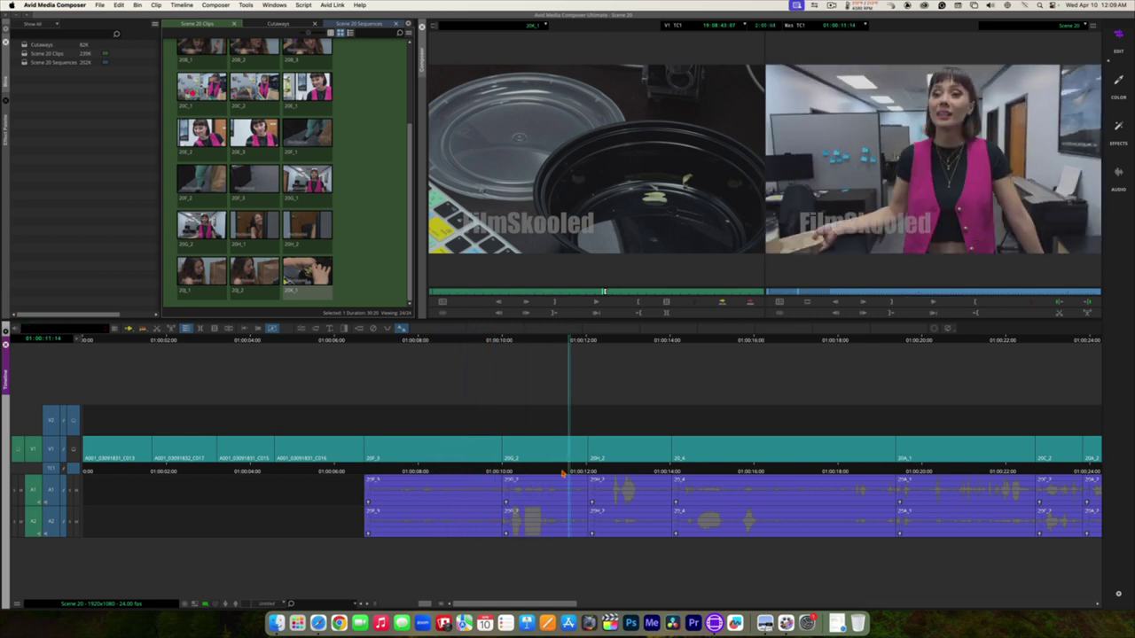
Replay clip 20G_2 from its beginning and compare its loud dialogue with the quiet section near 01:00:11:00
{"action": "left_click", "coordinate": [561, 472]}
{"action": "left_click", "coordinate": [559, 474]}
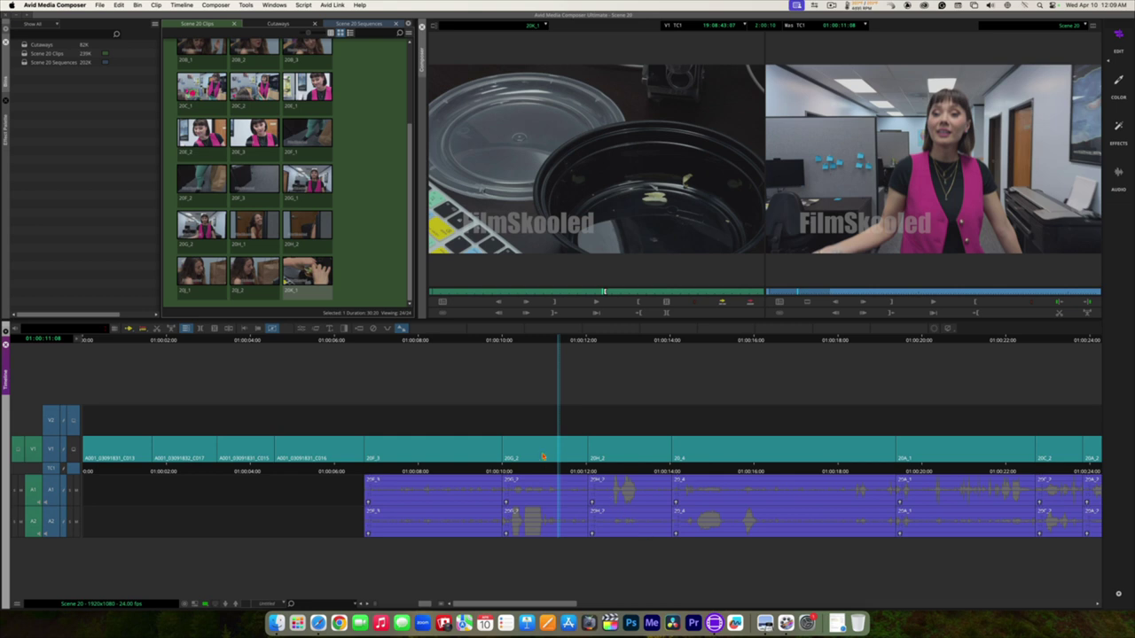
{"action": "left_click_drag", "start_coordinate": [532, 339], "coordinate": [507, 340]}
{"action": "key", "text": "space"}
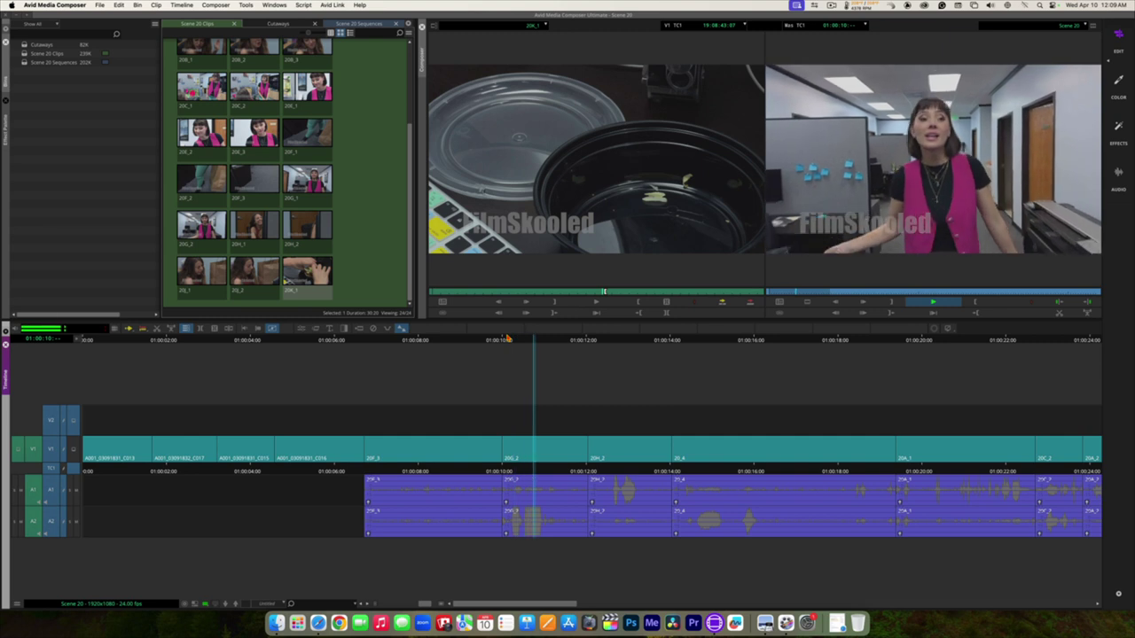
{"action": "key", "text": "space"}
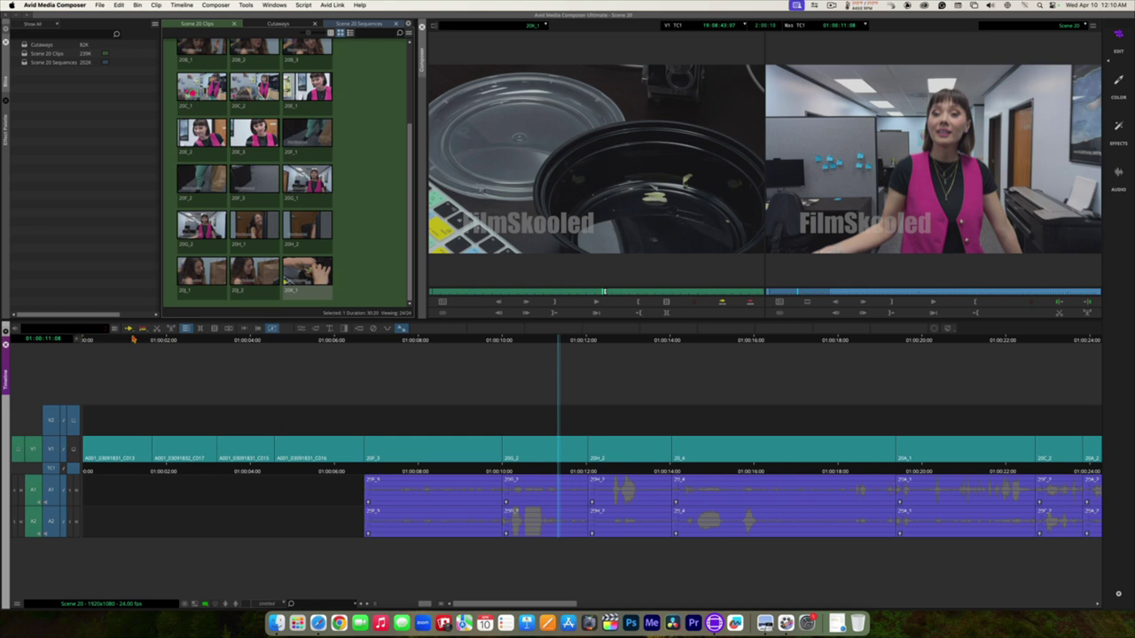
{"action": "left_click", "coordinate": [496, 340]}
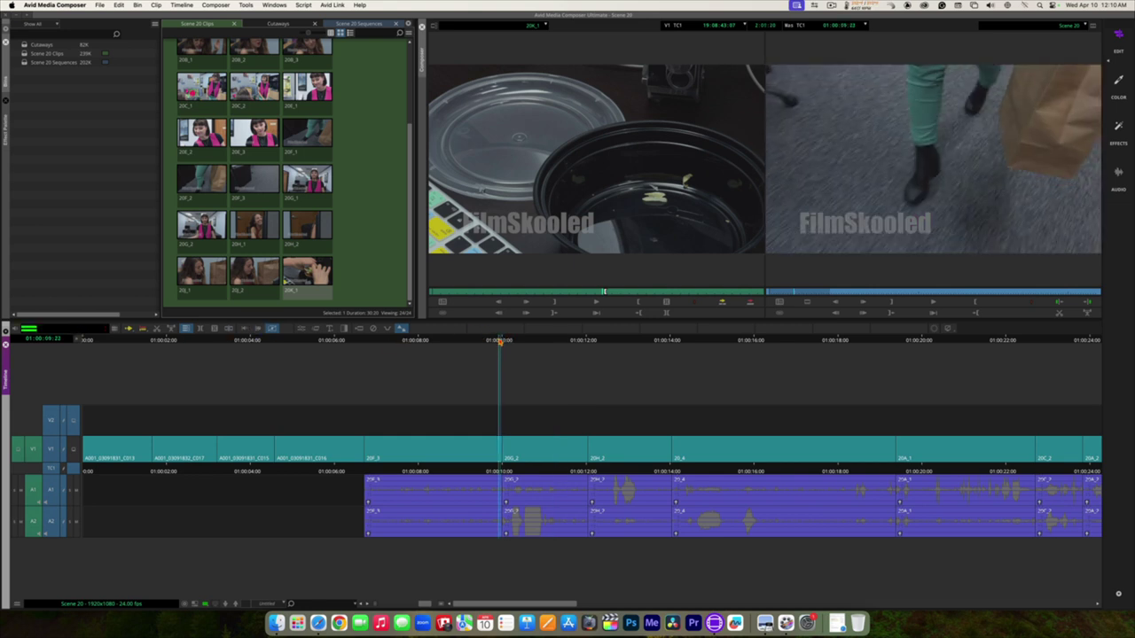
{"action": "key", "text": "space"}
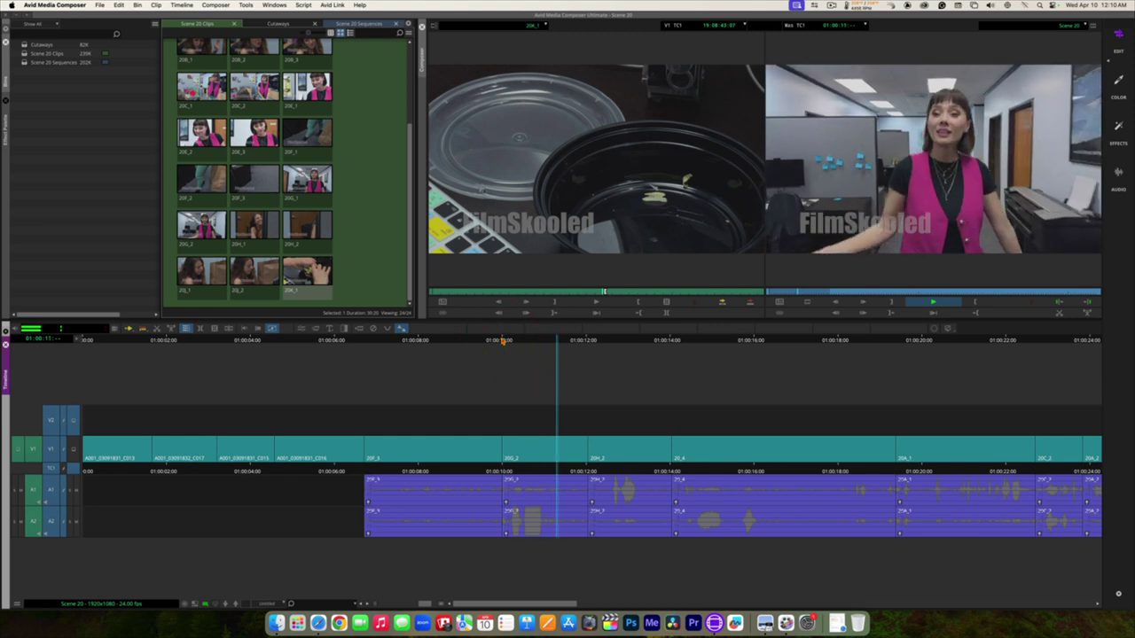
{"action": "key", "text": "space"}
{"action": "left_click", "coordinate": [545, 340]}
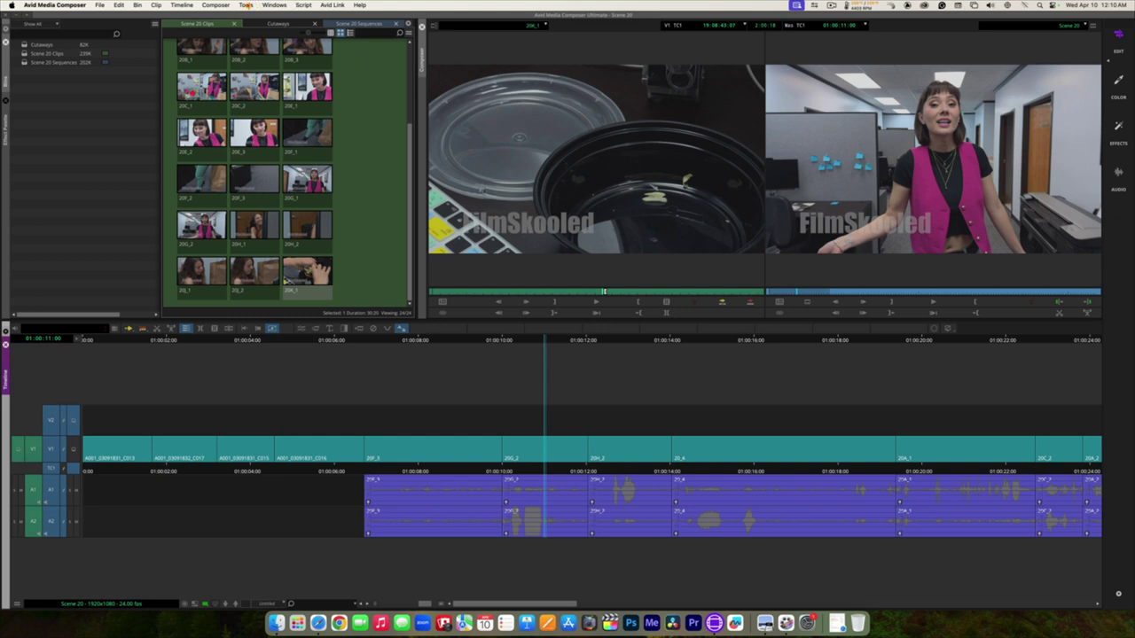
Open the Audio Tool and enlarge its floating window vertically over the source monitor
{"action": "left_click", "coordinate": [245, 5]}
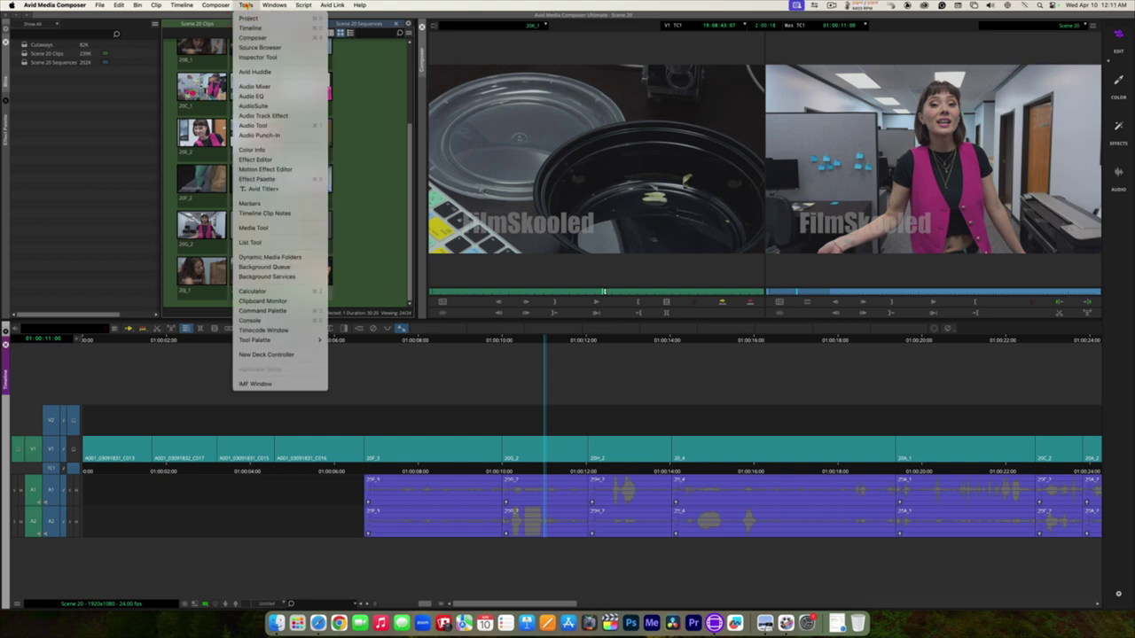
{"action": "left_click", "coordinate": [253, 126]}
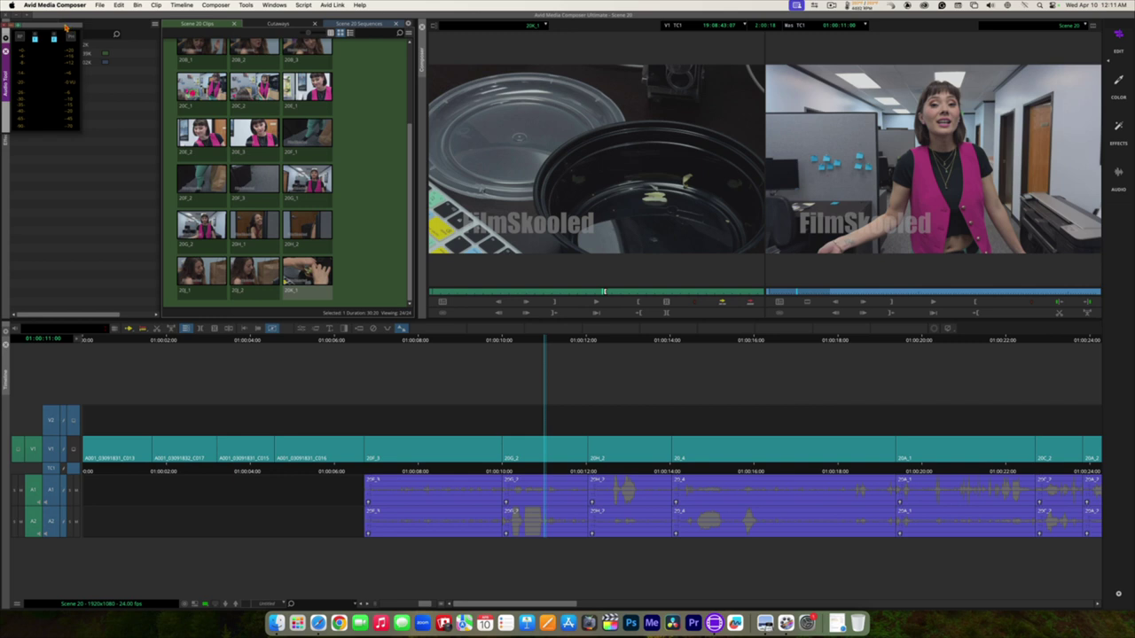
{"action": "left_click_drag", "start_coordinate": [66, 28], "coordinate": [544, 150]}
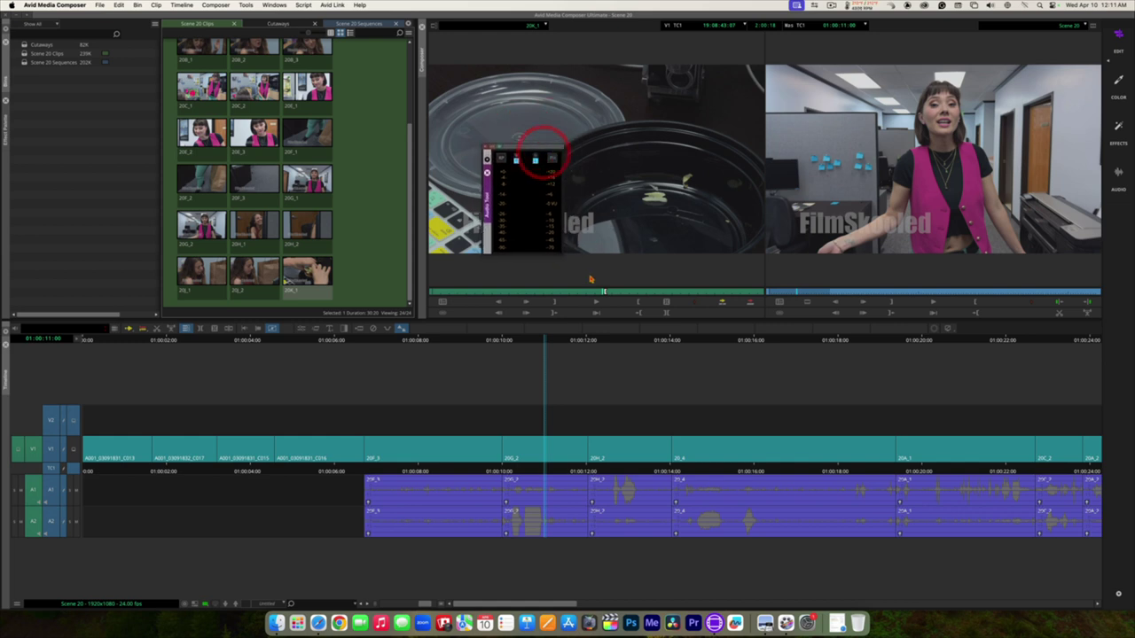
{"action": "left_click_drag", "start_coordinate": [560, 253], "coordinate": [568, 362]}
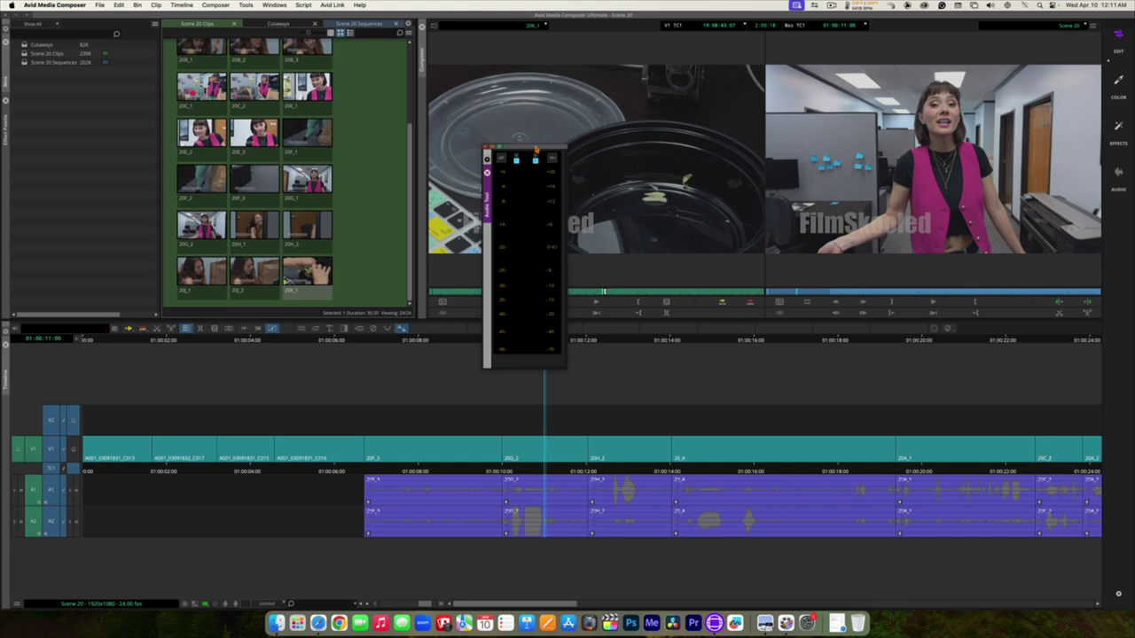
{"action": "left_click_drag", "start_coordinate": [536, 147], "coordinate": [574, 145]}
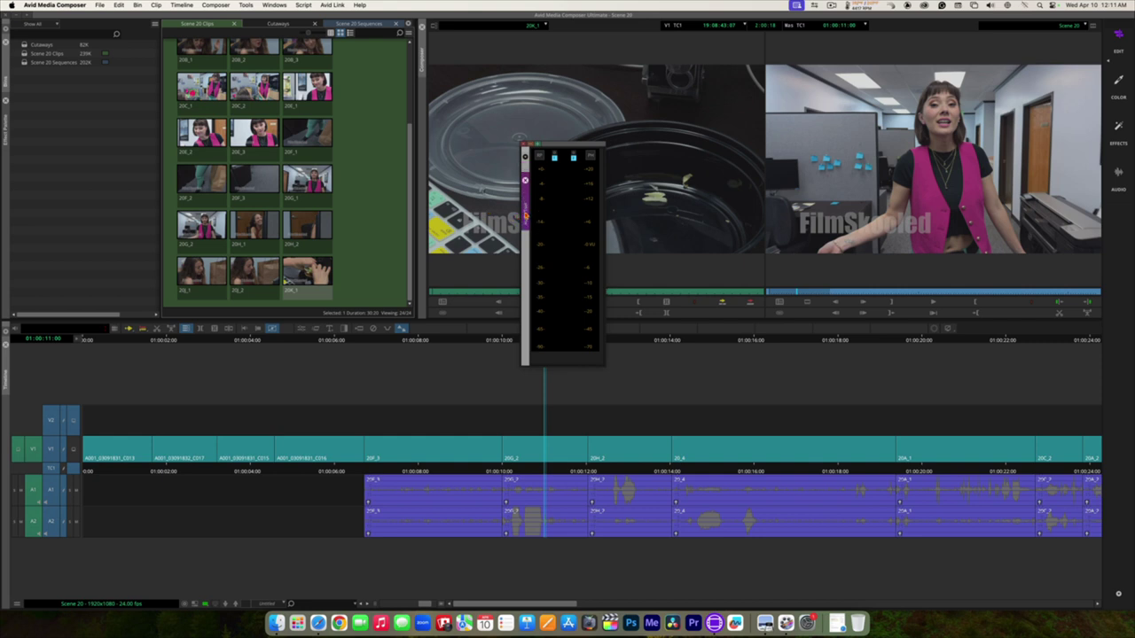
Dock the Audio Tool beside the timeline's right edge and narrow its panel slightly
{"action": "left_click", "coordinate": [527, 205]}
{"action": "left_click", "coordinate": [527, 209]}
{"action": "mouse_move", "coordinate": [528, 207]}
{"action": "left_mouse_down"}
{"action": "mouse_move", "coordinate": [543, 226]}
{"action": "mouse_move", "coordinate": [664, 267]}
{"action": "mouse_move", "coordinate": [586, 262]}
{"action": "mouse_move", "coordinate": [665, 264]}
{"action": "mouse_move", "coordinate": [574, 263]}
{"action": "mouse_move", "coordinate": [653, 262]}
{"action": "left_mouse_up"}
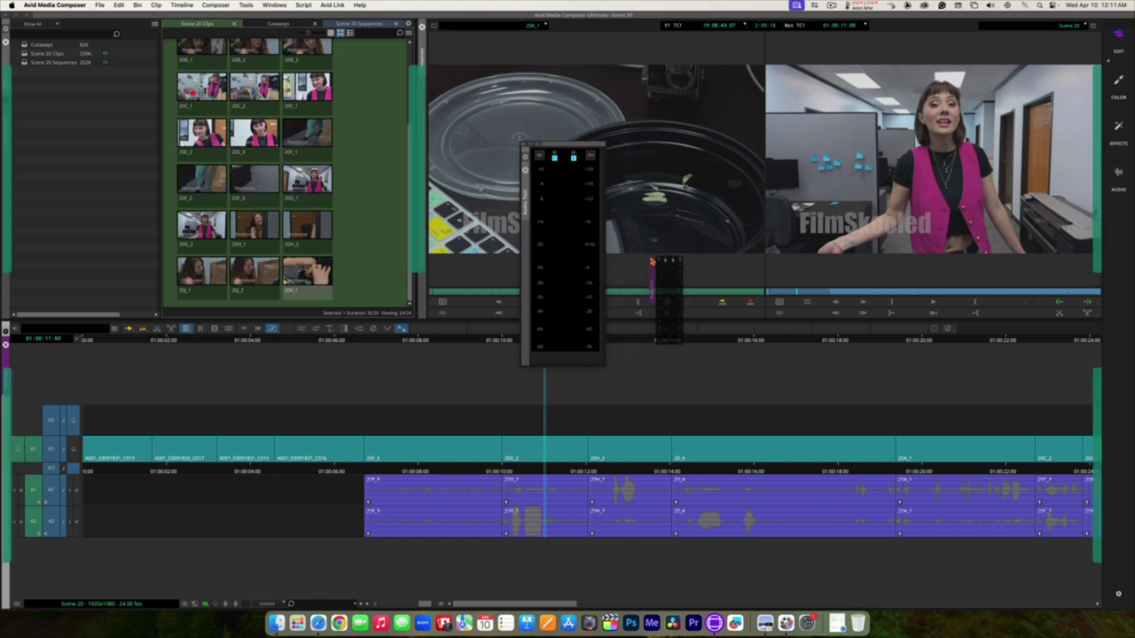
{"action": "left_click_drag", "start_coordinate": [652, 261], "coordinate": [1099, 413]}
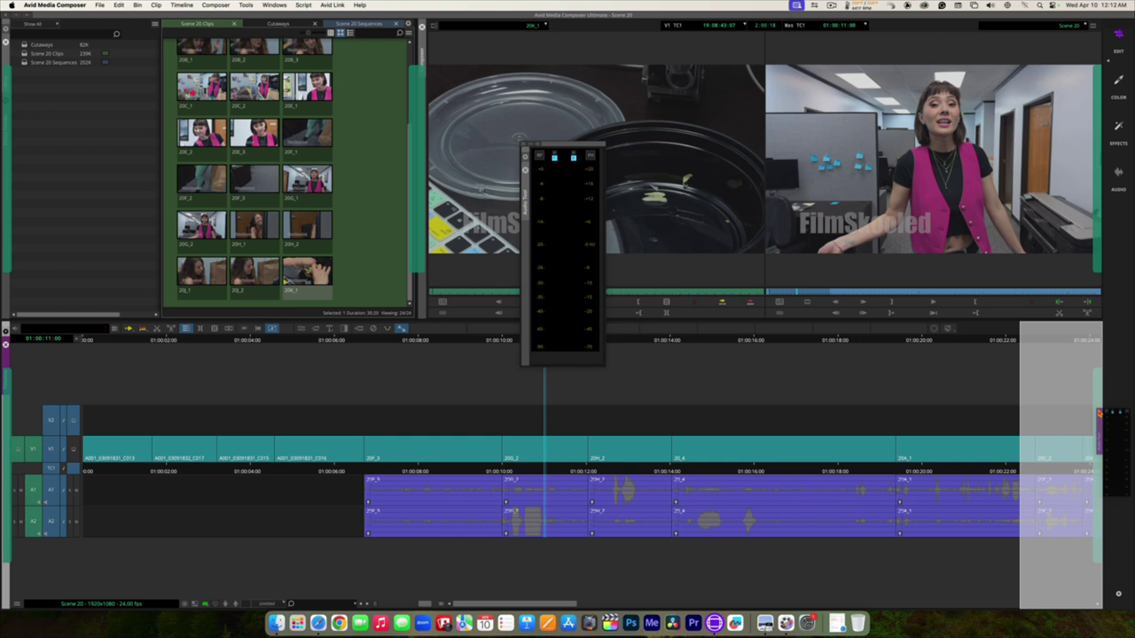
{"action": "left_click_drag", "start_coordinate": [1100, 413], "coordinate": [1099, 413]}
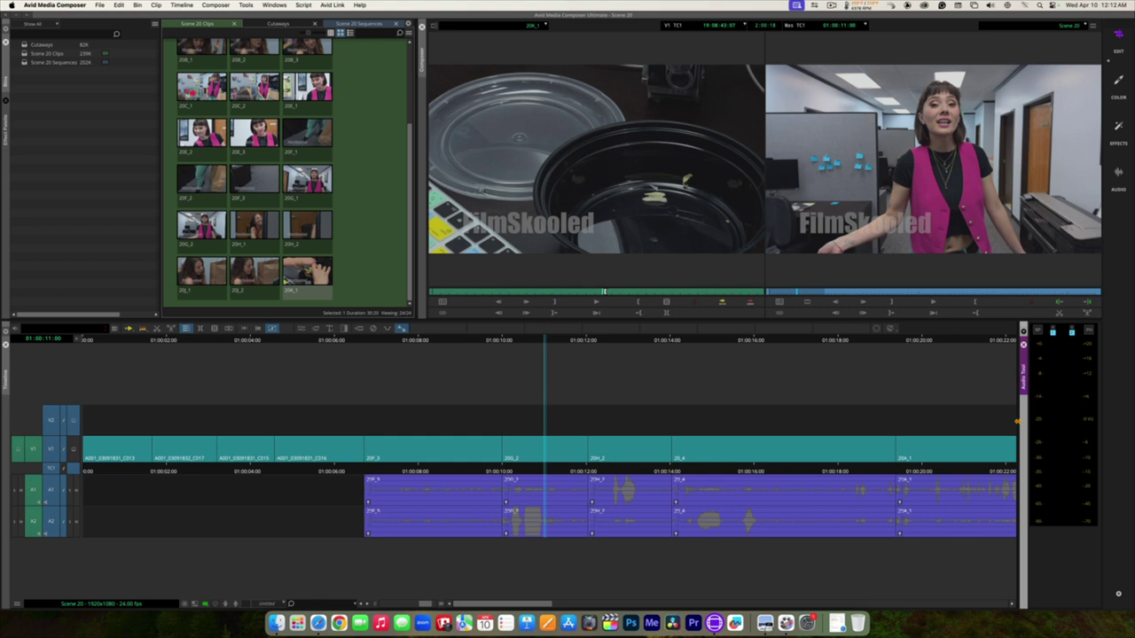
{"action": "mouse_move", "coordinate": [1017, 421]}
{"action": "left_mouse_down"}
{"action": "mouse_move", "coordinate": [998, 419]}
{"action": "mouse_move", "coordinate": [1026, 414]}
{"action": "left_mouse_up"}
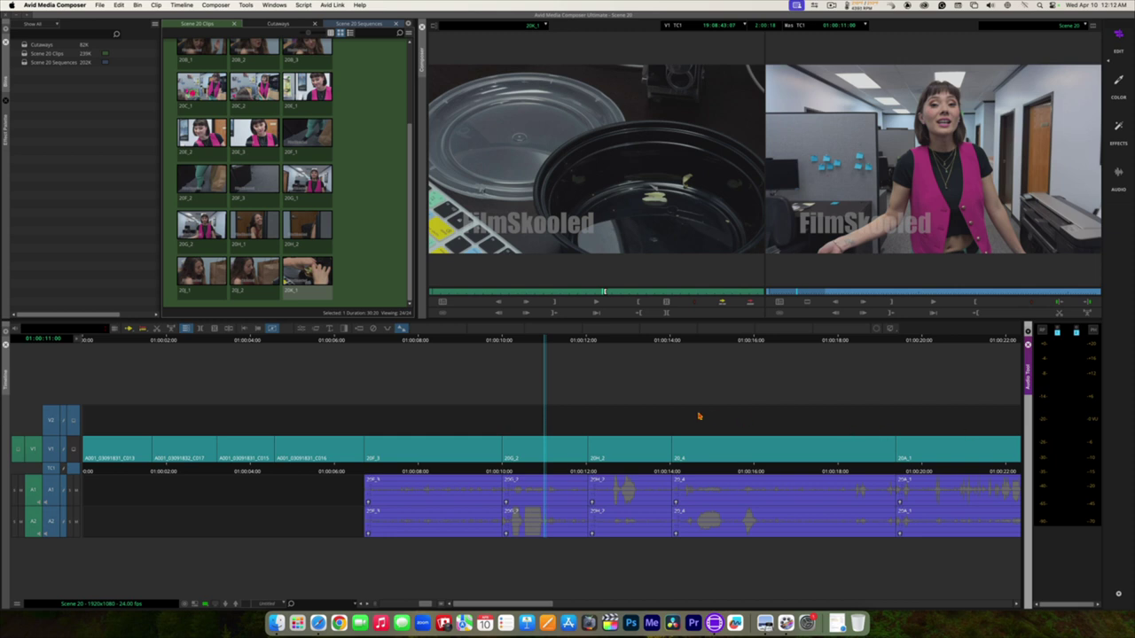
Play clip 20G_2 and check its dialogue level on the Audio Tool meters
{"action": "left_click_drag", "start_coordinate": [518, 342], "coordinate": [485, 343]}
{"action": "key", "text": "space"}
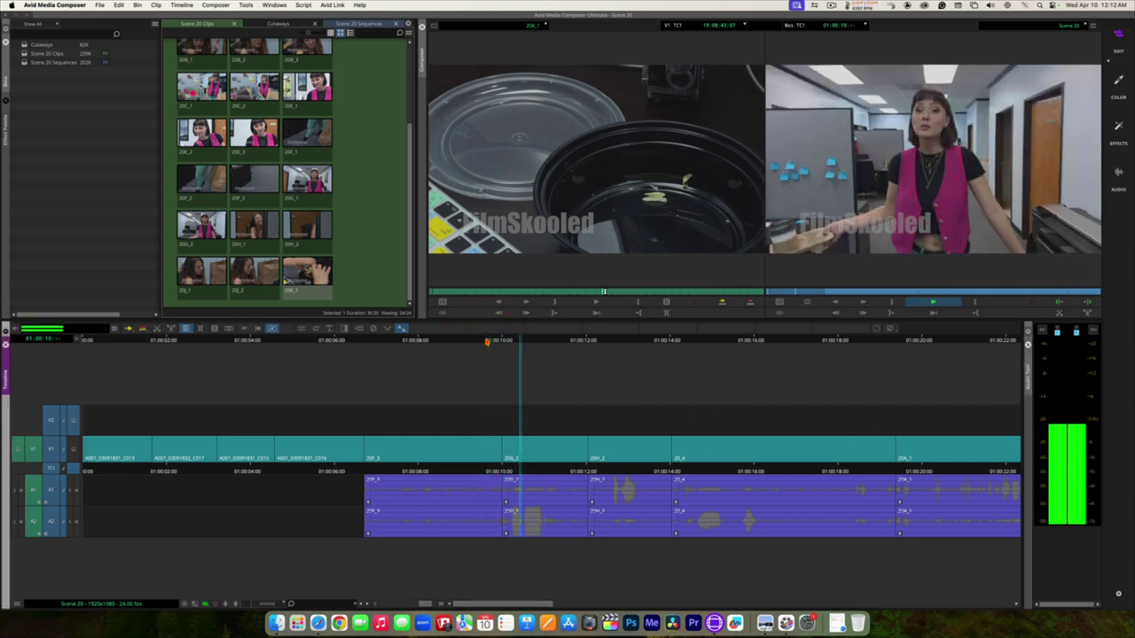
{"action": "key", "text": "space"}
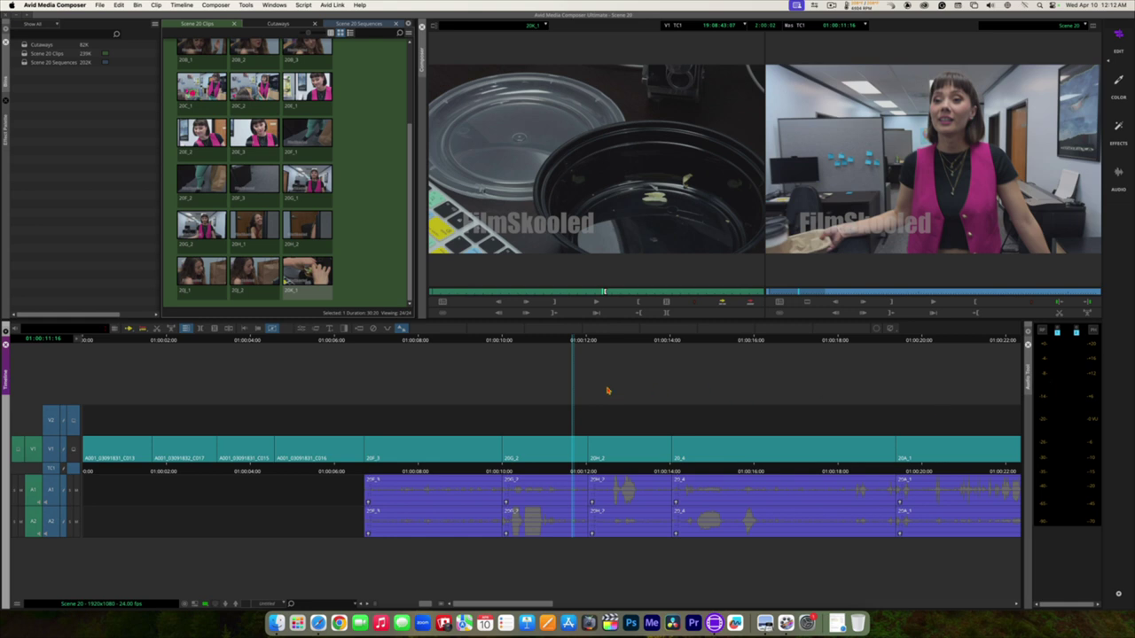
{"action": "left_click", "coordinate": [560, 342]}
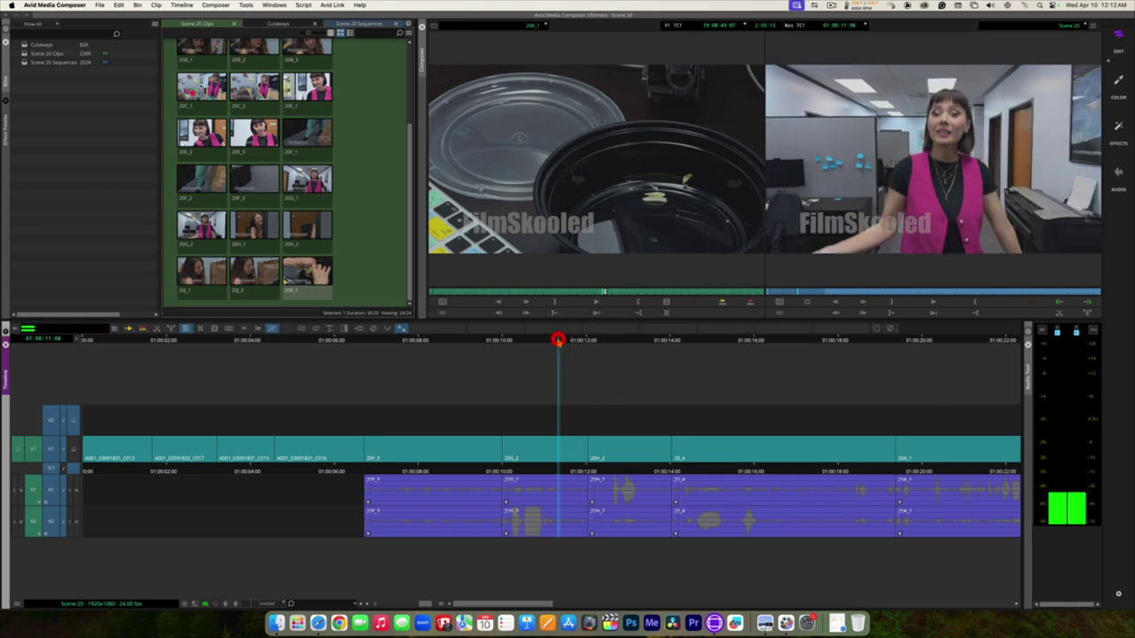
Lower the clip gain of 20G_2 on track A1 to its minimum to silence that channel
{"action": "left_click", "coordinate": [507, 502]}
{"action": "left_click_drag", "start_coordinate": [488, 512], "coordinate": [489, 552]}
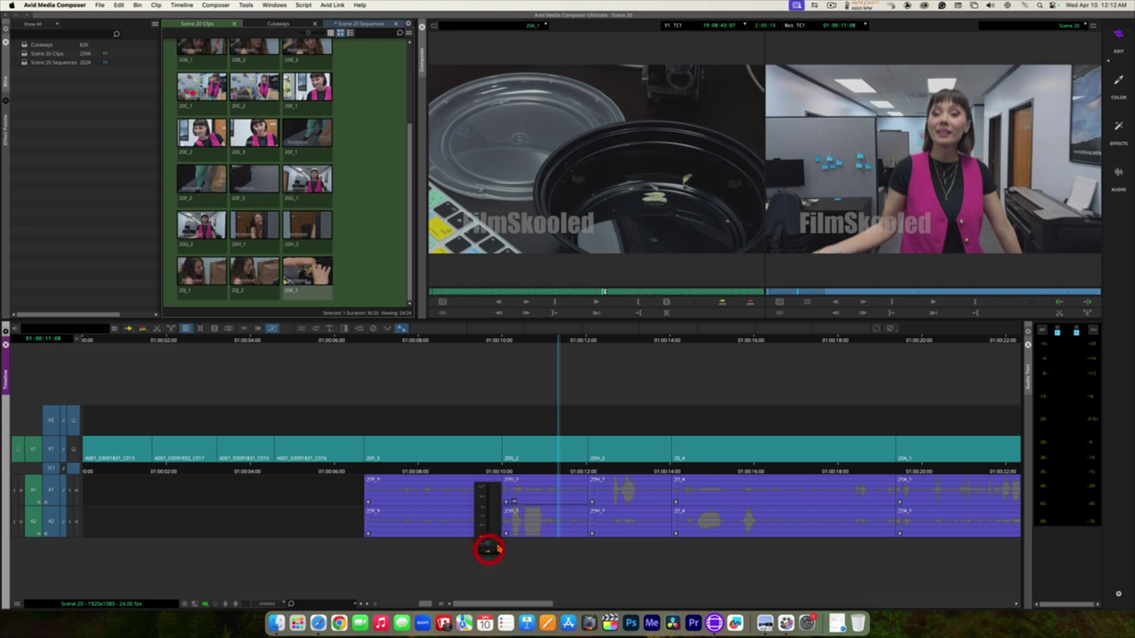
{"action": "left_click", "coordinate": [520, 470]}
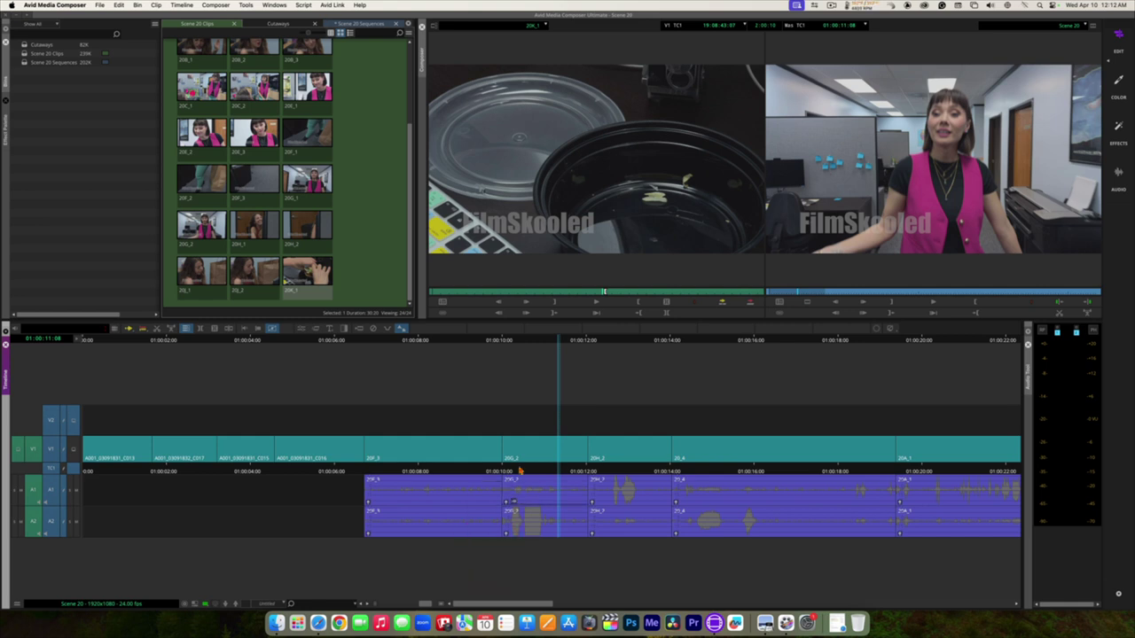
Raise the clip gain of 20G_2 on track A2 above 0 dB
{"action": "left_click", "coordinate": [507, 536]}
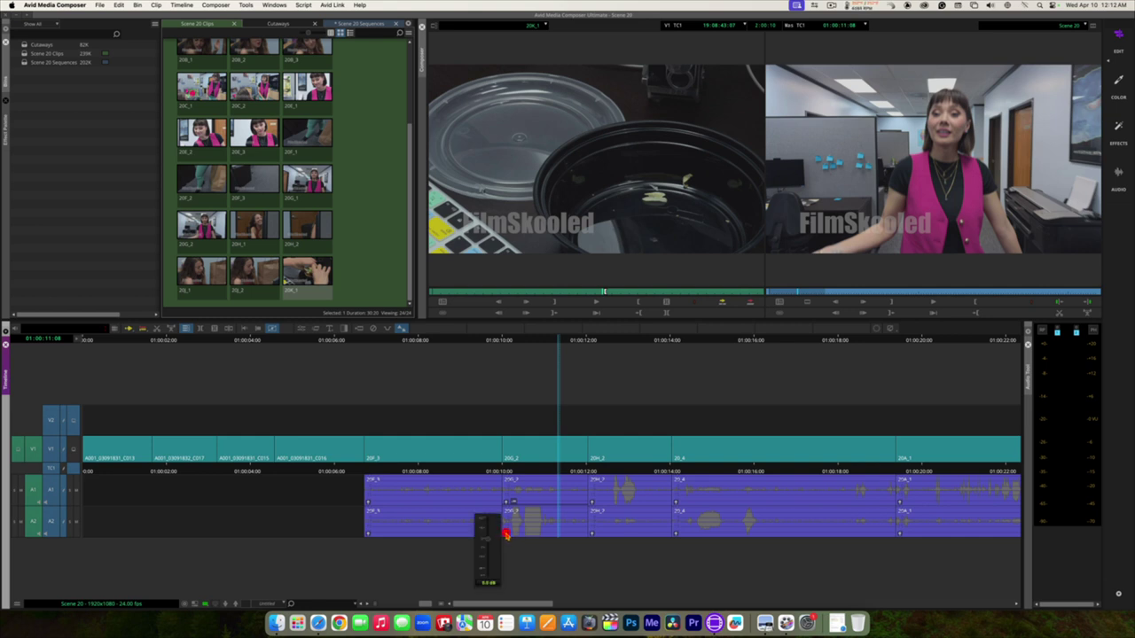
{"action": "left_click_drag", "start_coordinate": [488, 544], "coordinate": [488, 539]}
{"action": "left_click", "coordinate": [487, 530]}
{"action": "left_click", "coordinate": [536, 471]}
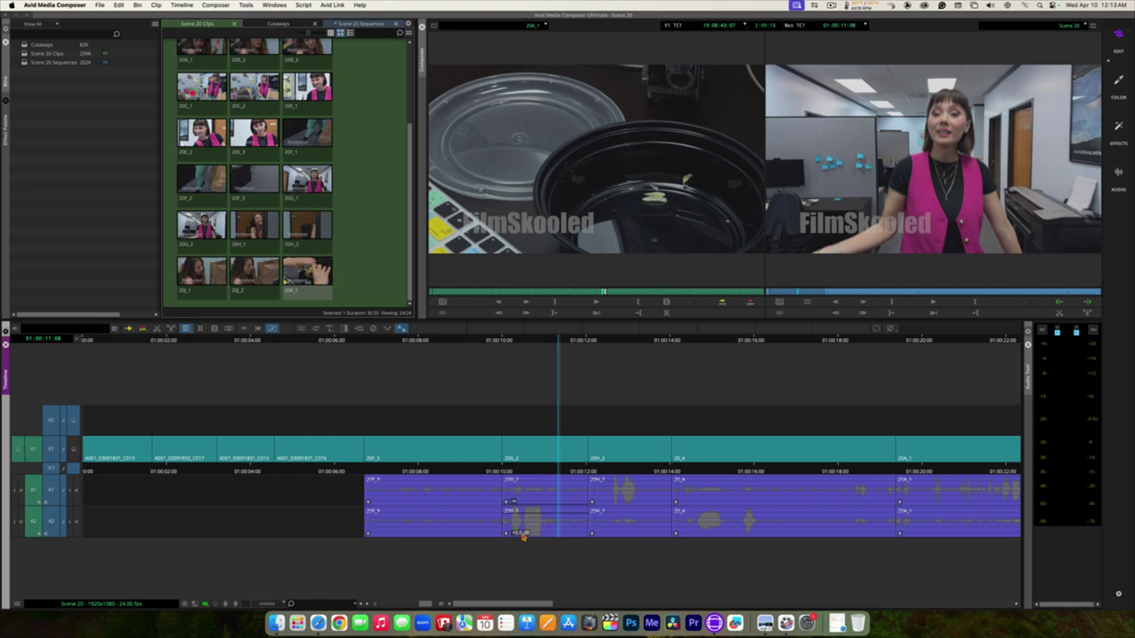
Play clip 20G_2 from its start to check the adjusted gain on the meters
{"action": "left_click_drag", "start_coordinate": [529, 471], "coordinate": [507, 467]}
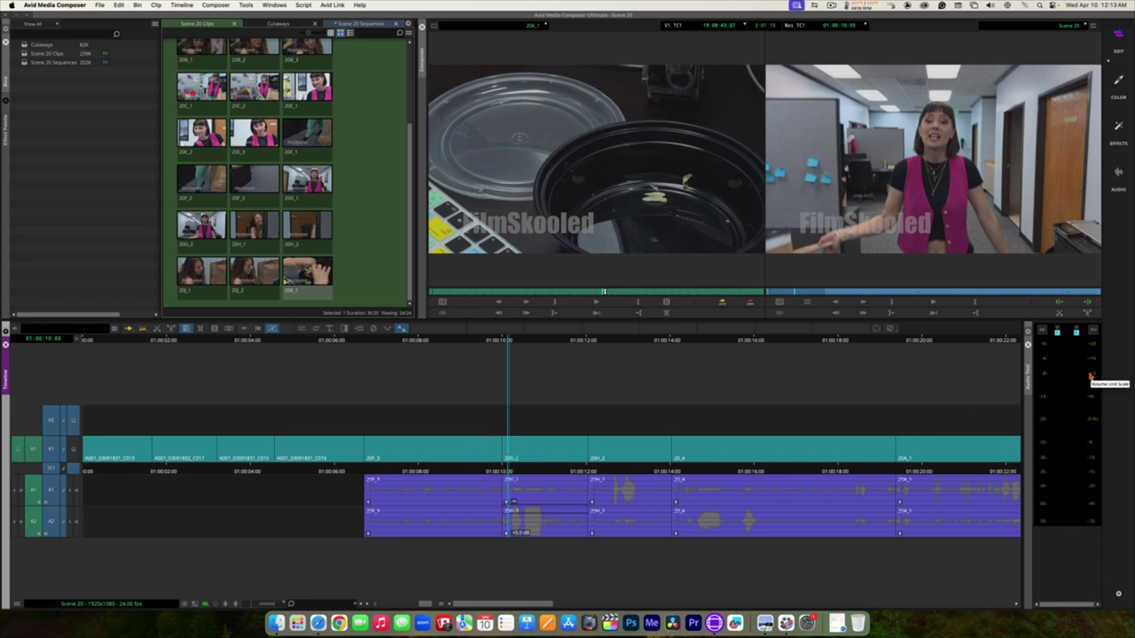
{"action": "key", "text": "space"}
{"action": "key", "text": "space"}
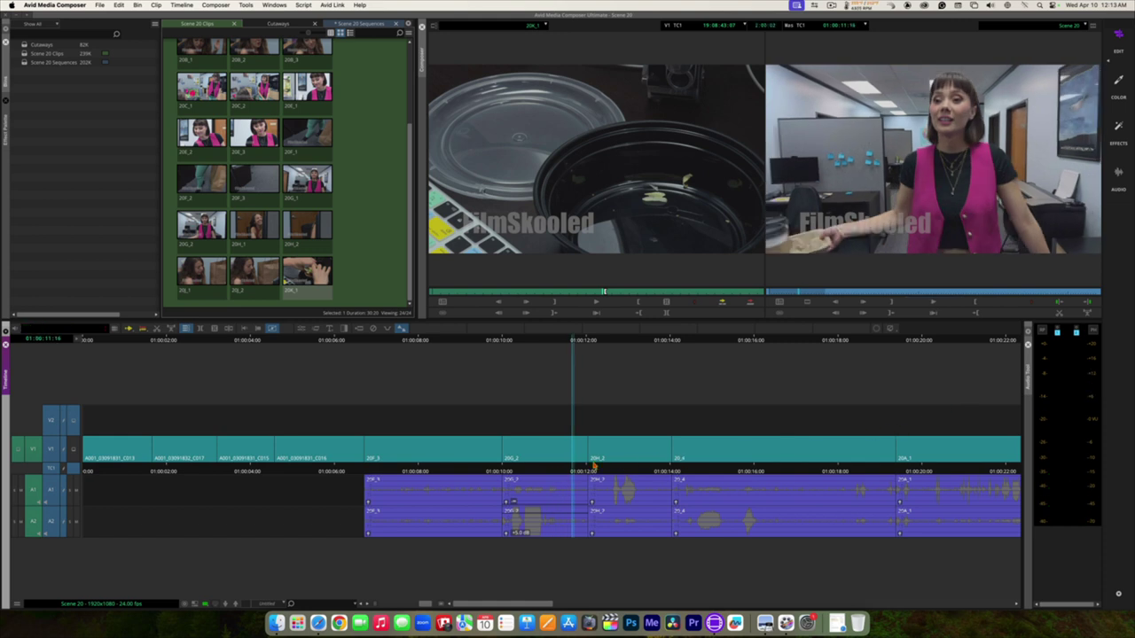
Set the clip gain of 20G_2 on track A2 to +9 dB and play the clip from its start
{"action": "left_click", "coordinate": [507, 535]}
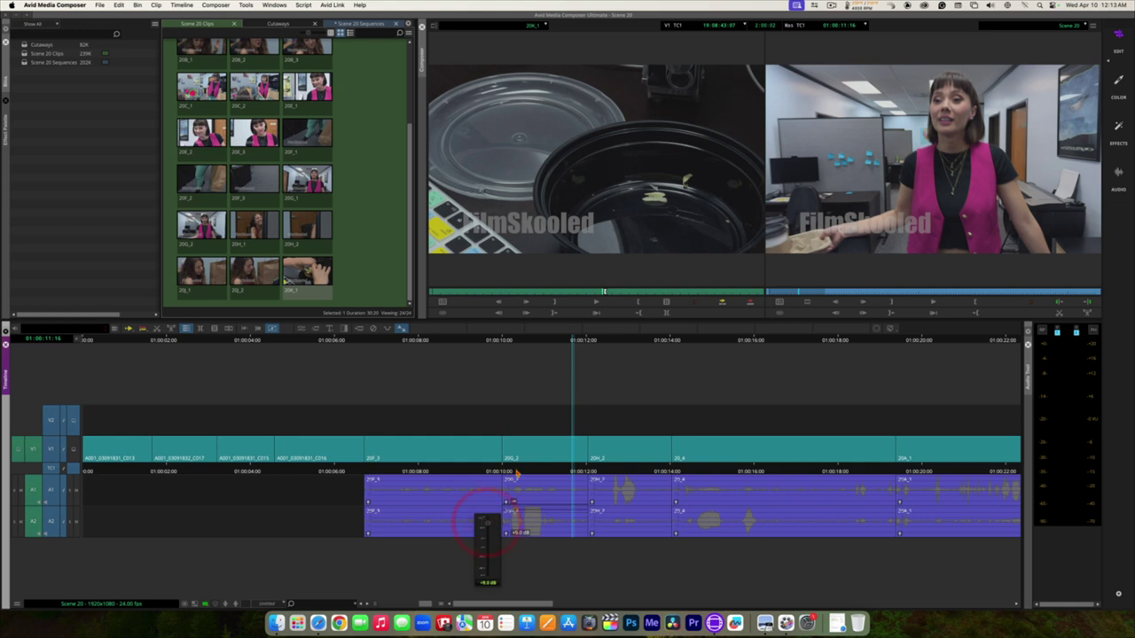
{"action": "left_click", "coordinate": [506, 471]}
{"action": "key", "text": "space"}
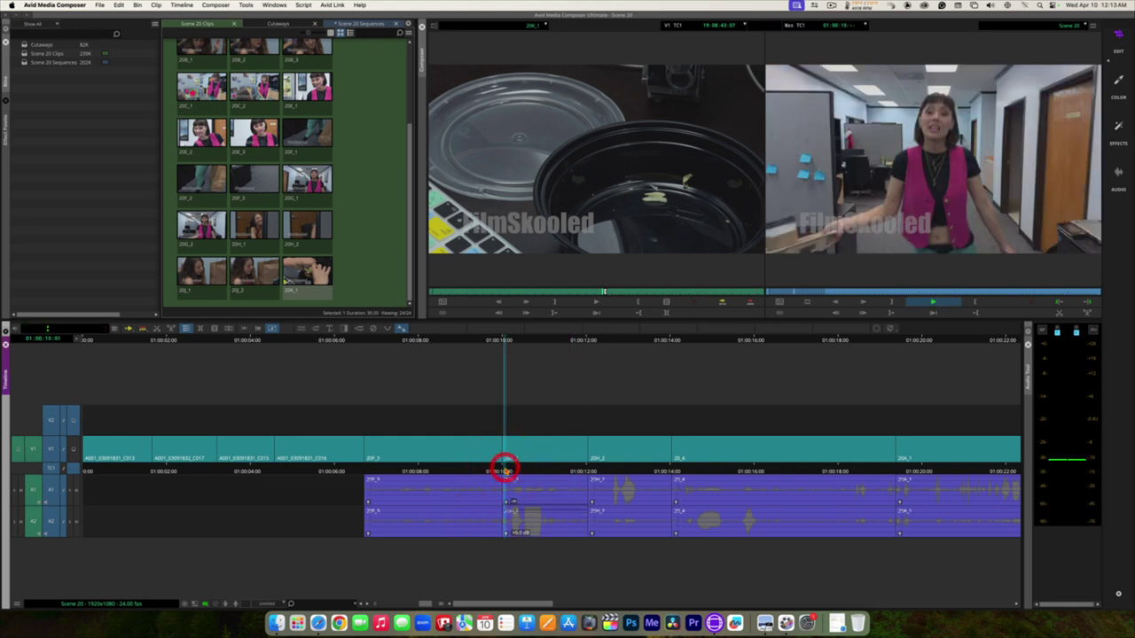
{"action": "key", "text": "space"}
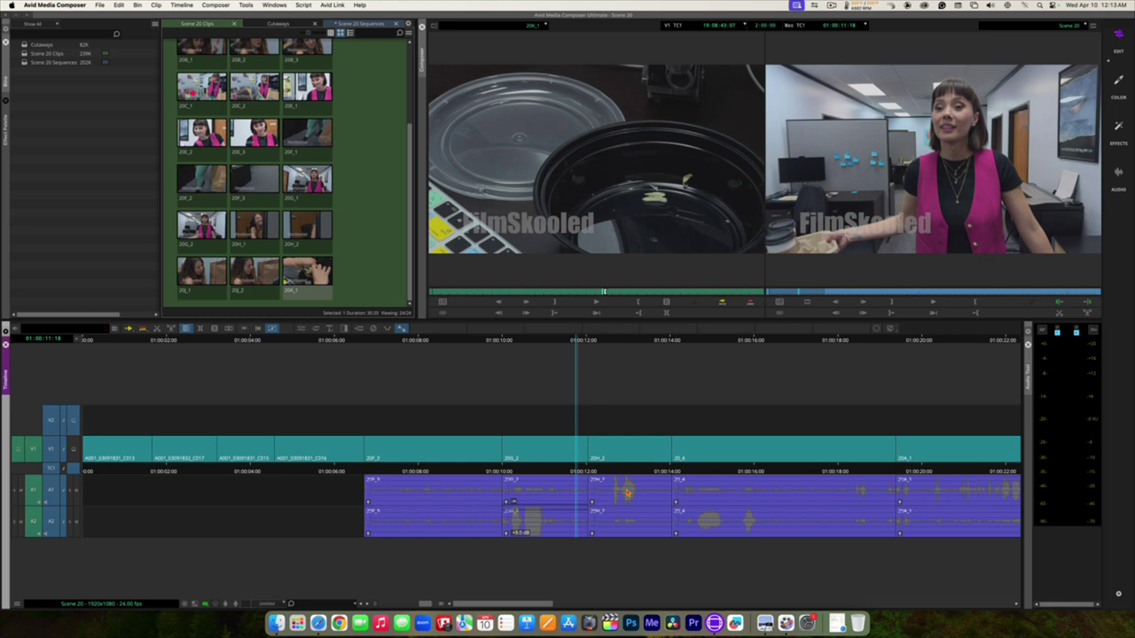
Play into clip 20H_2 to check its dialogue level, and park the playhead on its spoken line
{"action": "key", "text": "space"}
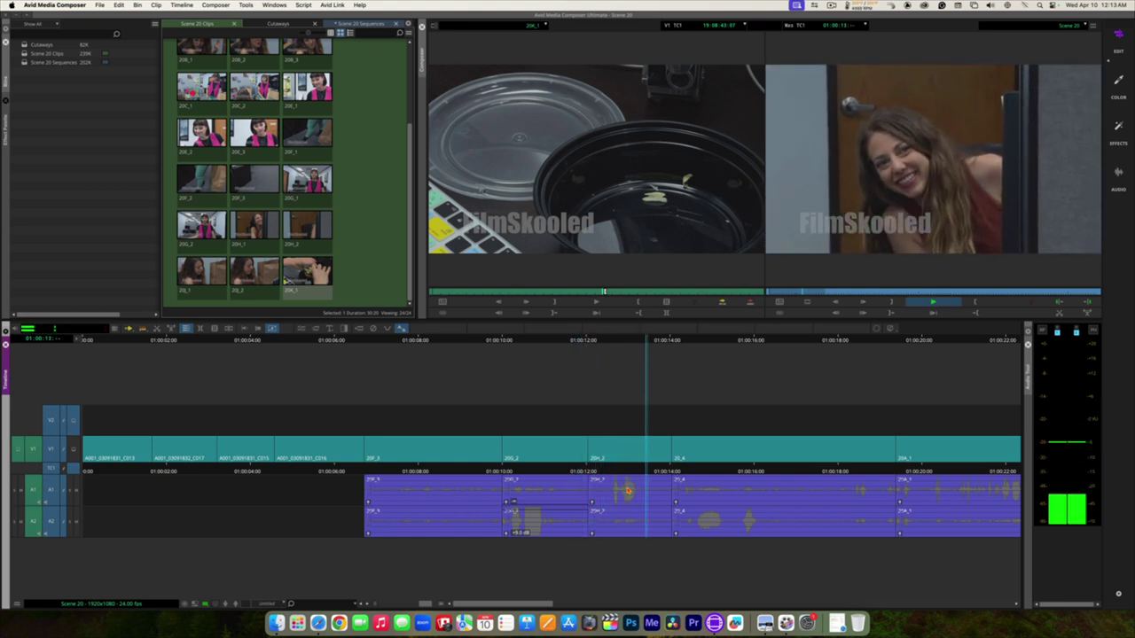
{"action": "key", "text": "space"}
{"action": "left_click", "coordinate": [621, 470]}
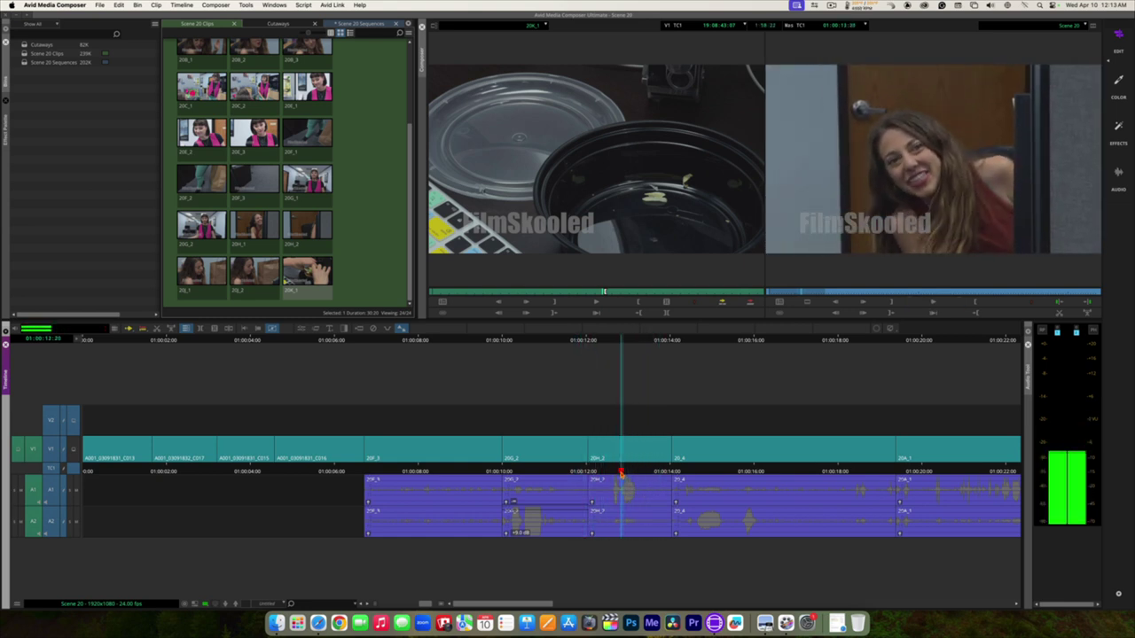
Lower the clip gain of 20H_2 on track A2 to its minimum to silence that channel
{"action": "left_click", "coordinate": [591, 533]}
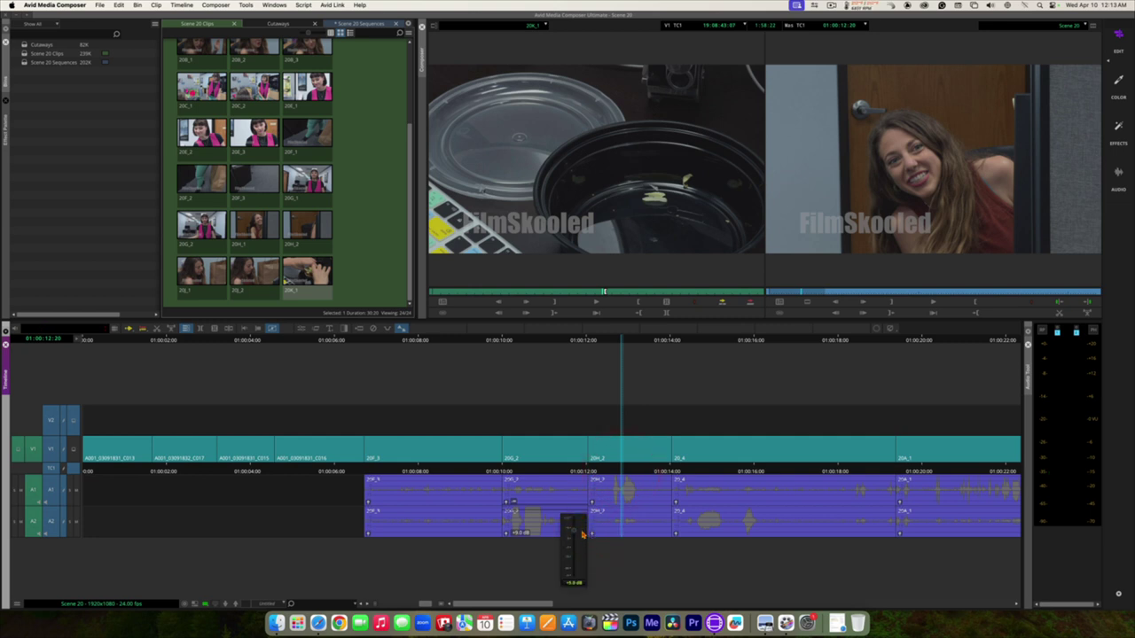
{"action": "left_click_drag", "start_coordinate": [575, 532], "coordinate": [577, 588]}
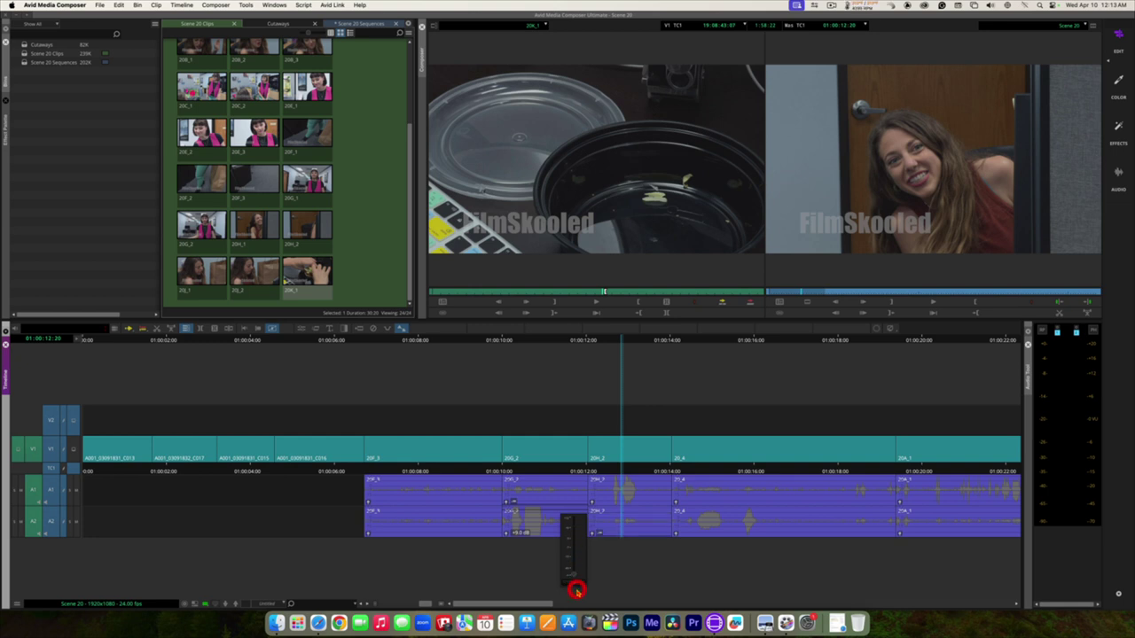
{"action": "left_click", "coordinate": [613, 523]}
{"action": "left_click", "coordinate": [612, 521]}
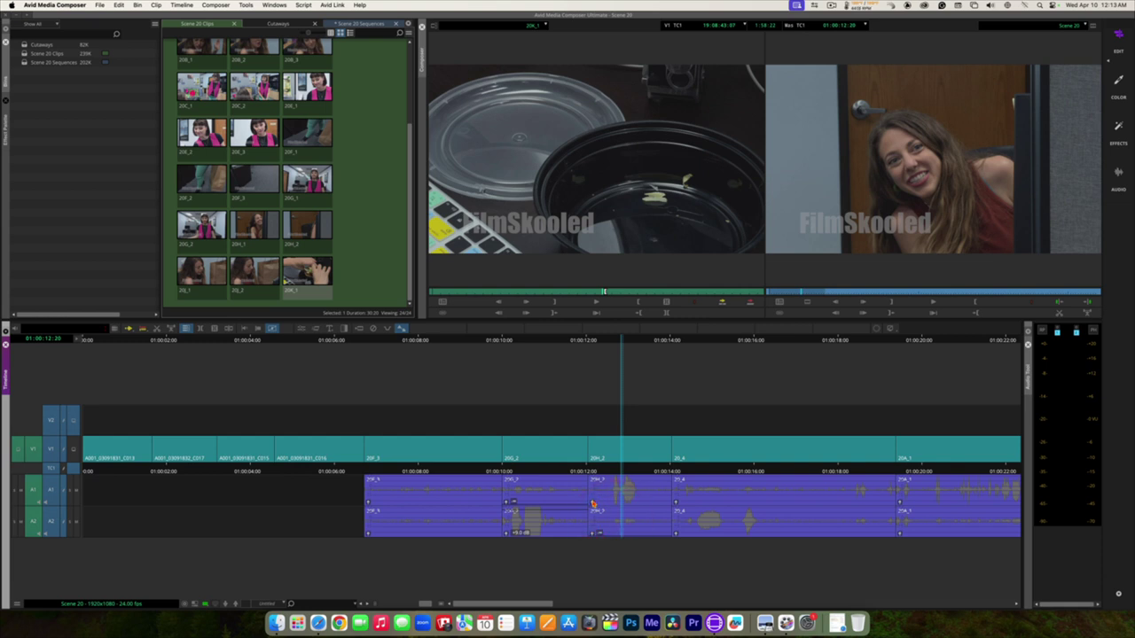
Raise the clip gain of 20H_2 on track A1 to +9 dB
{"action": "left_click", "coordinate": [592, 502]}
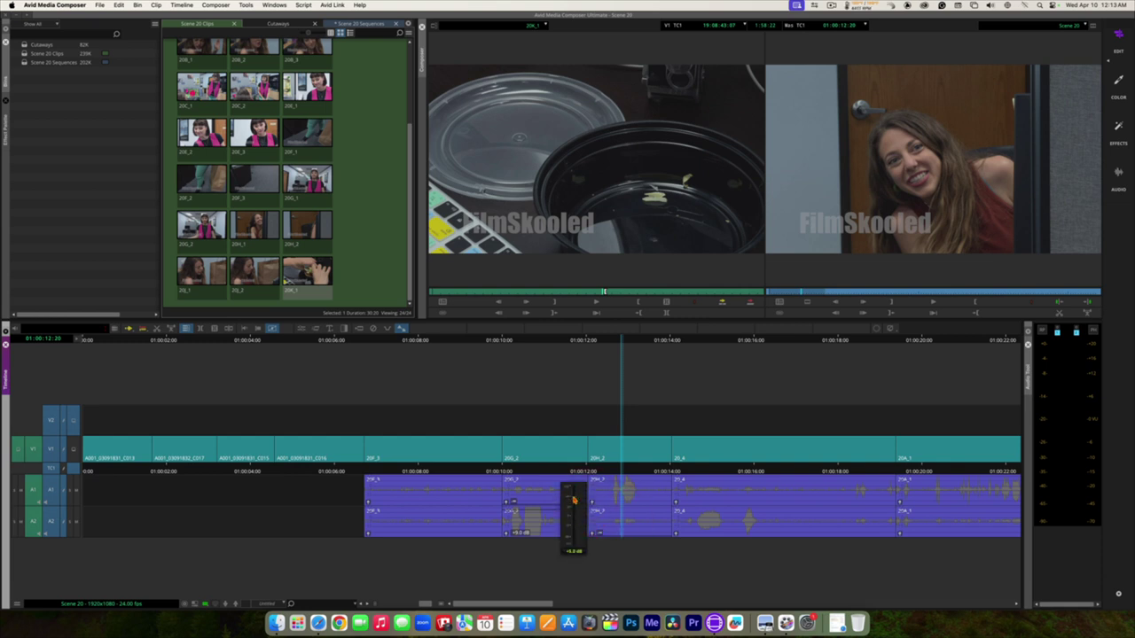
{"action": "left_click_drag", "start_coordinate": [574, 501], "coordinate": [574, 496]}
{"action": "left_click", "coordinate": [573, 496]}
{"action": "left_click_drag", "start_coordinate": [574, 496], "coordinate": [574, 487]}
Play clip 20H_2 again from near its start to check the adjusted dialogue level on the meters
{"action": "left_click", "coordinate": [599, 470]}
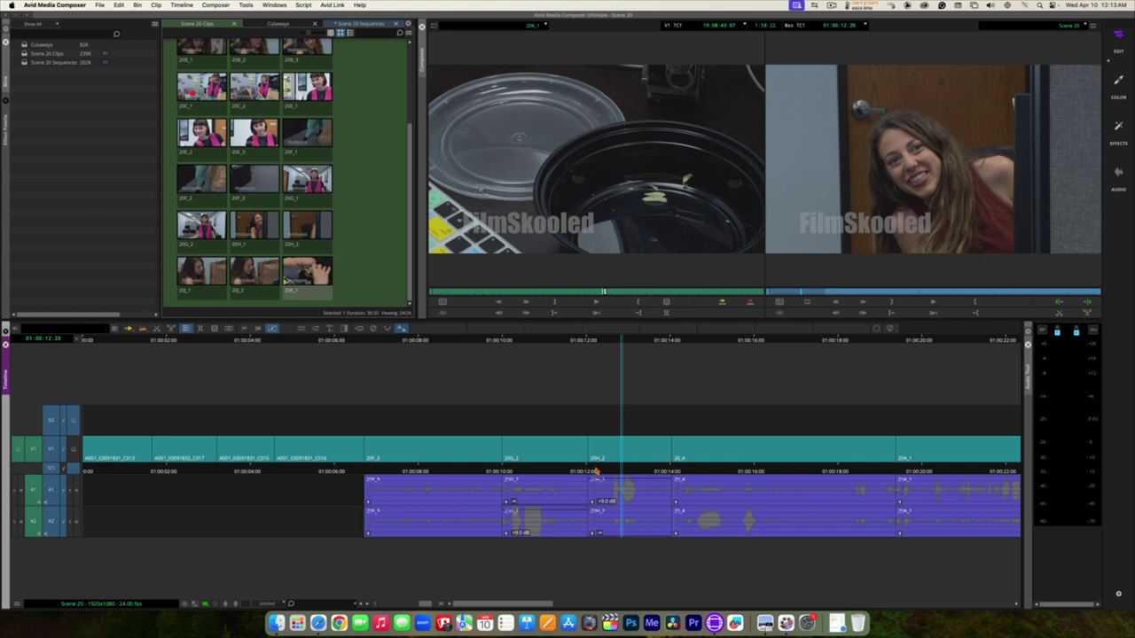
{"action": "key", "text": "space"}
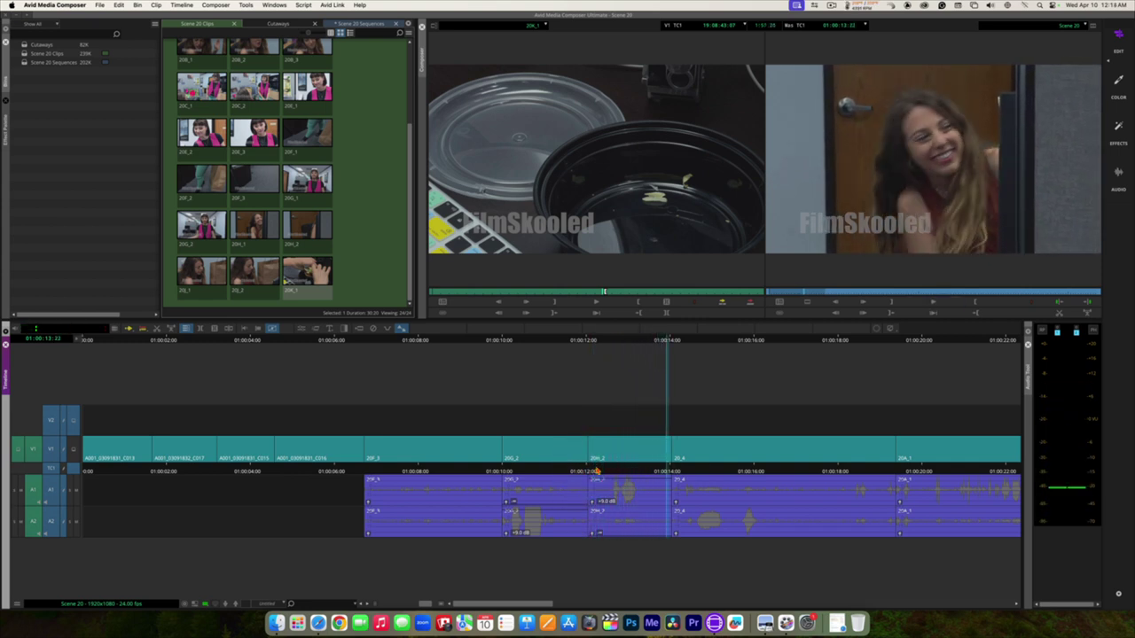
{"action": "left_click", "coordinate": [596, 468]}
{"action": "key", "text": "space"}
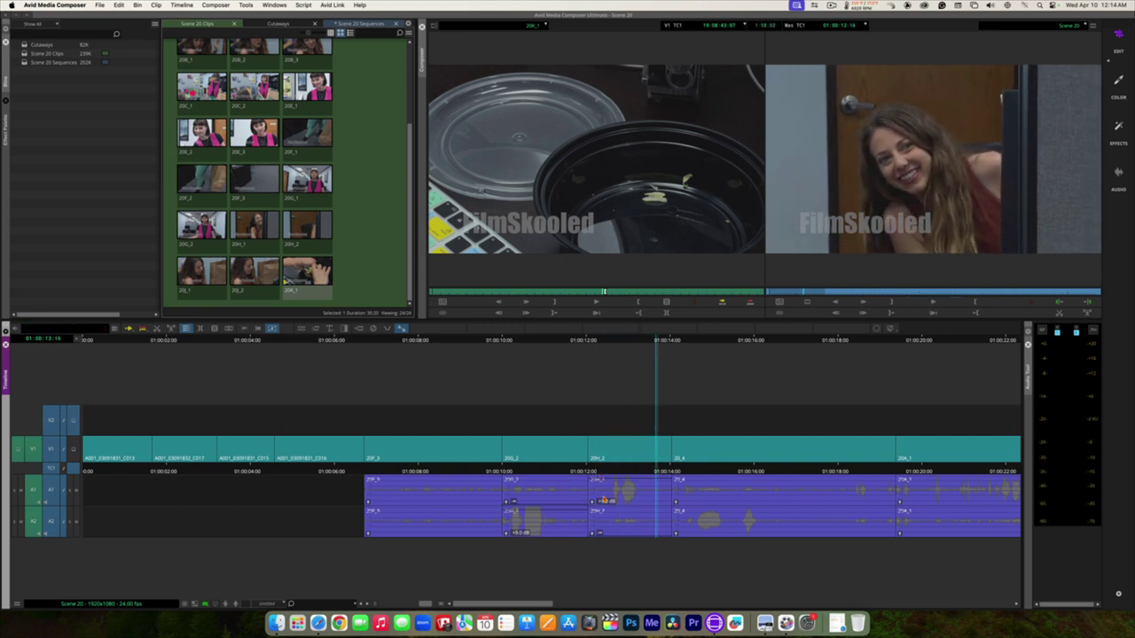
Play from the end of 20H_2 into clip 20_4 to check its dialogue level
{"action": "left_click_drag", "start_coordinate": [517, 604], "coordinate": [534, 604]}
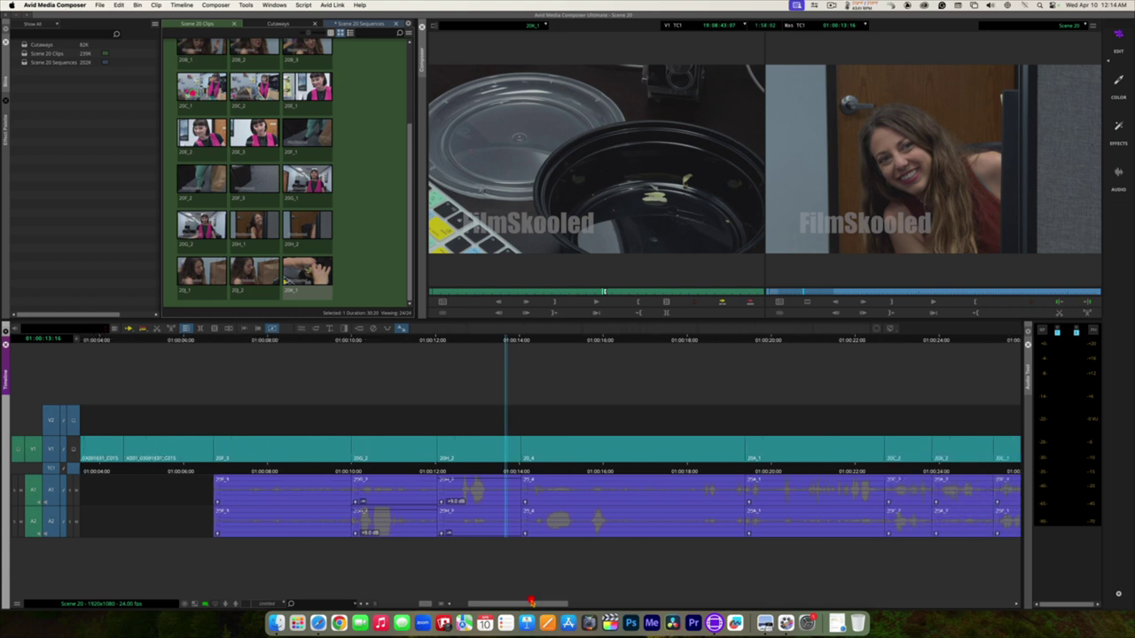
{"action": "key", "text": "space"}
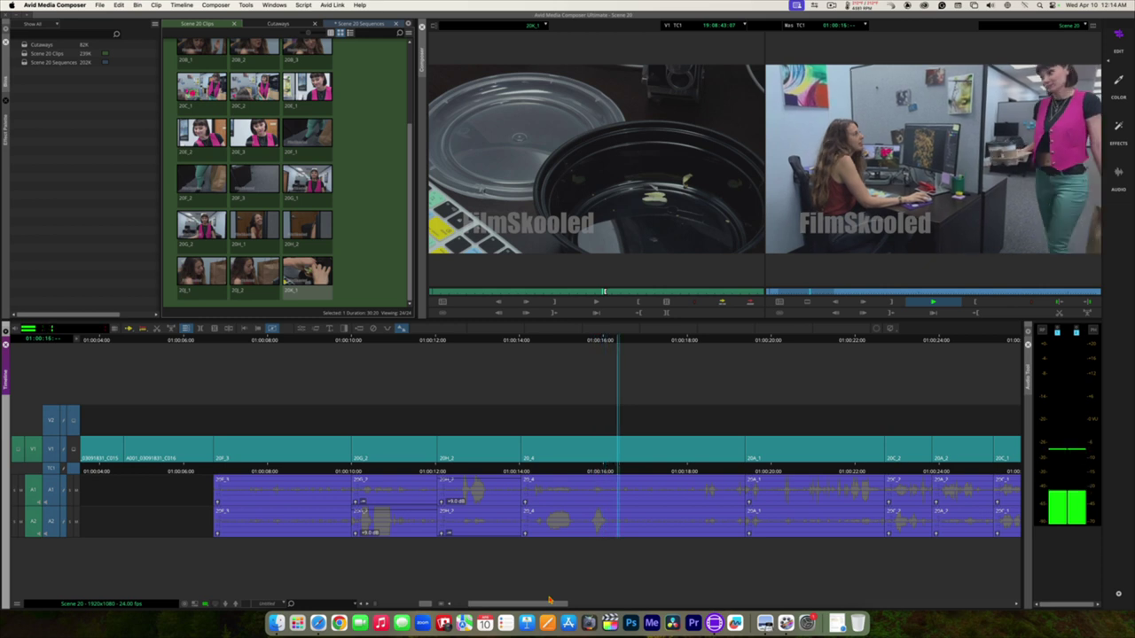
{"action": "key", "text": "space"}
Set the clip gain of 20_4 to +10 dB on tracks A2 and A1, playing more of the clip between adjustments
{"action": "left_click_drag", "start_coordinate": [525, 535], "coordinate": [507, 521]}
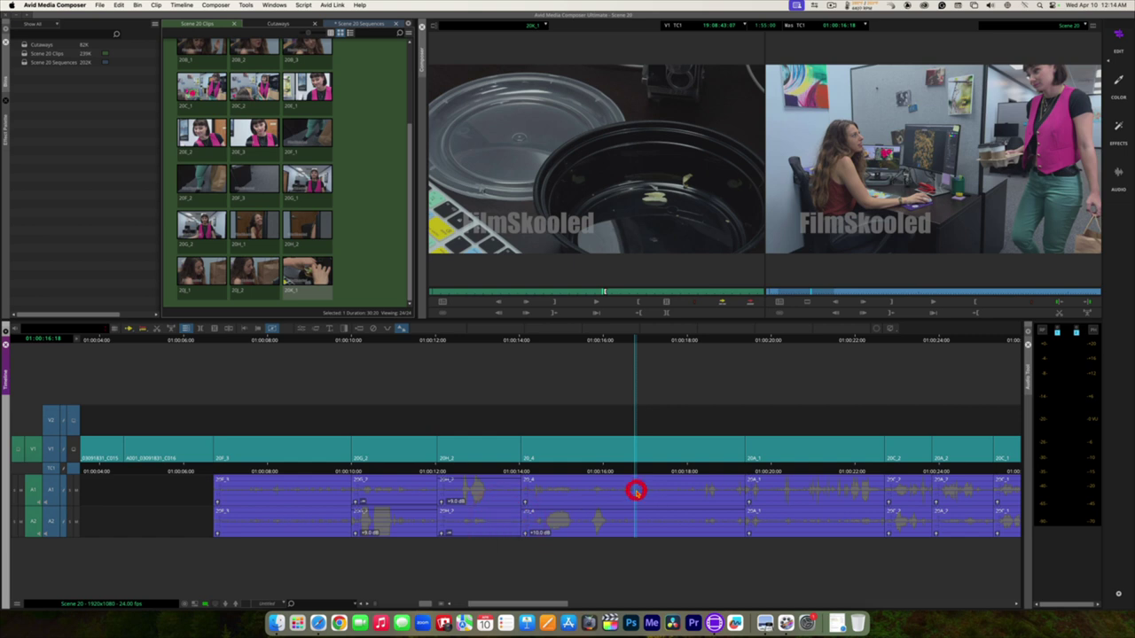
{"action": "key", "text": "space"}
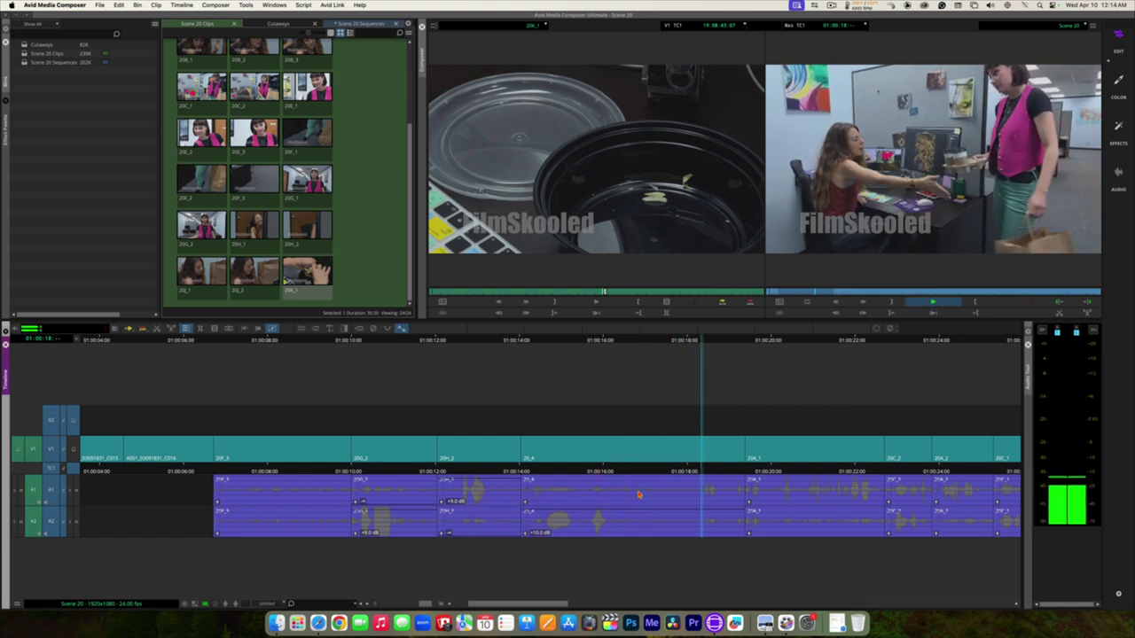
{"action": "key", "text": "space"}
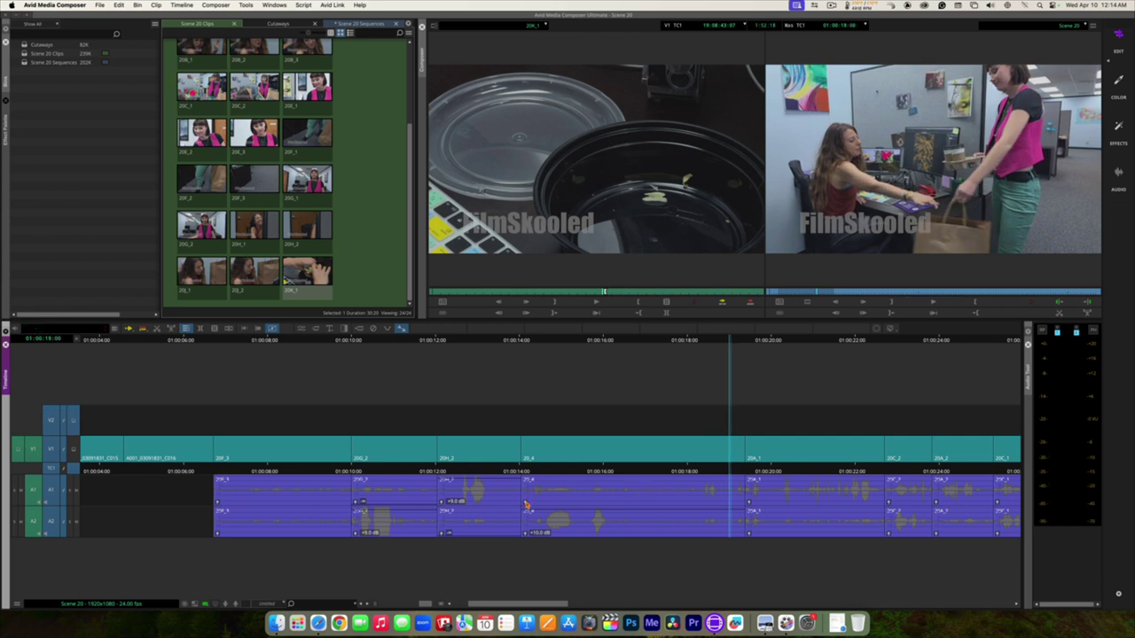
{"action": "left_click", "coordinate": [526, 505]}
{"action": "mouse_move", "coordinate": [505, 496]}
{"action": "left_mouse_down"}
{"action": "mouse_move", "coordinate": [505, 512]}
{"action": "mouse_move", "coordinate": [507, 495]}
{"action": "left_mouse_up"}
Play clip 20_4 from its start to check the boosted dialogue on the Audio Tool meters
{"action": "left_click", "coordinate": [525, 471]}
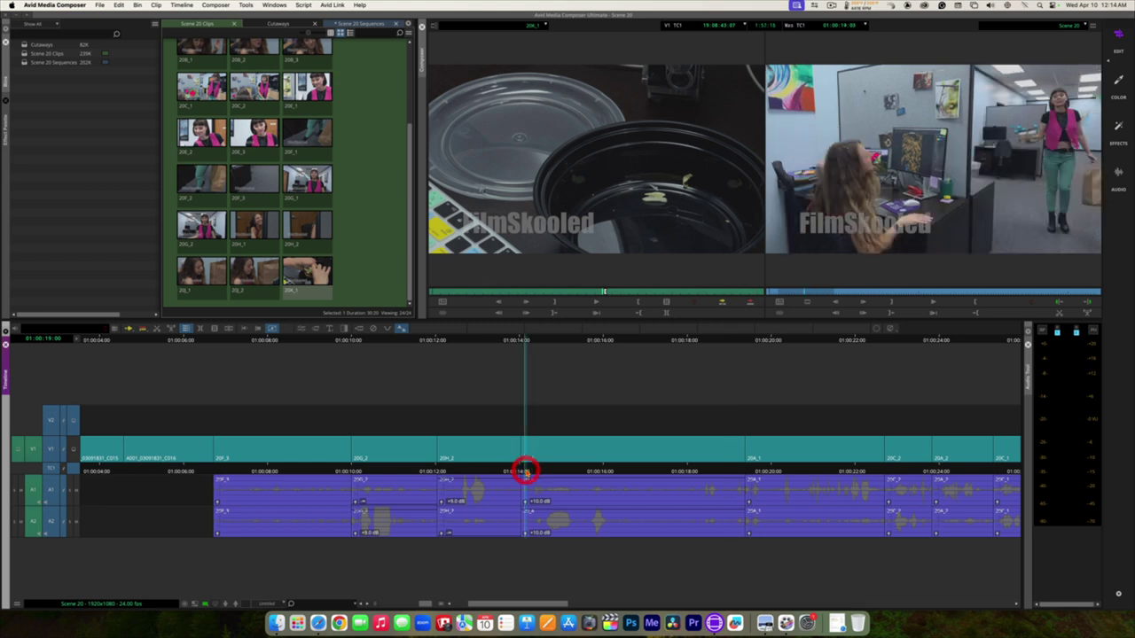
{"action": "key", "text": "space"}
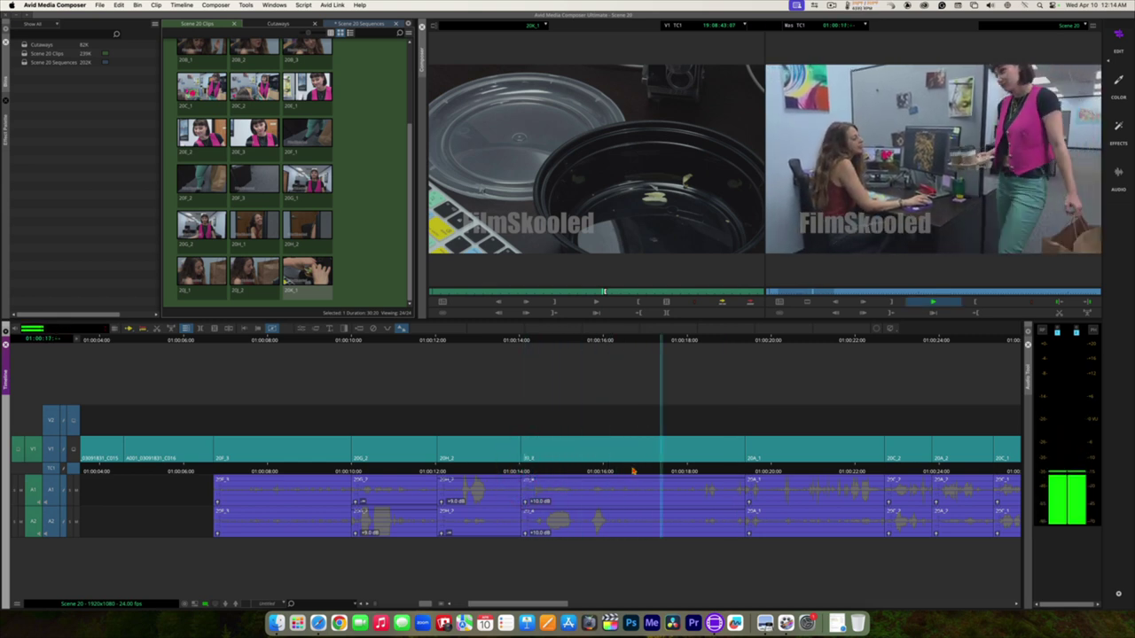
{"action": "key", "text": "space"}
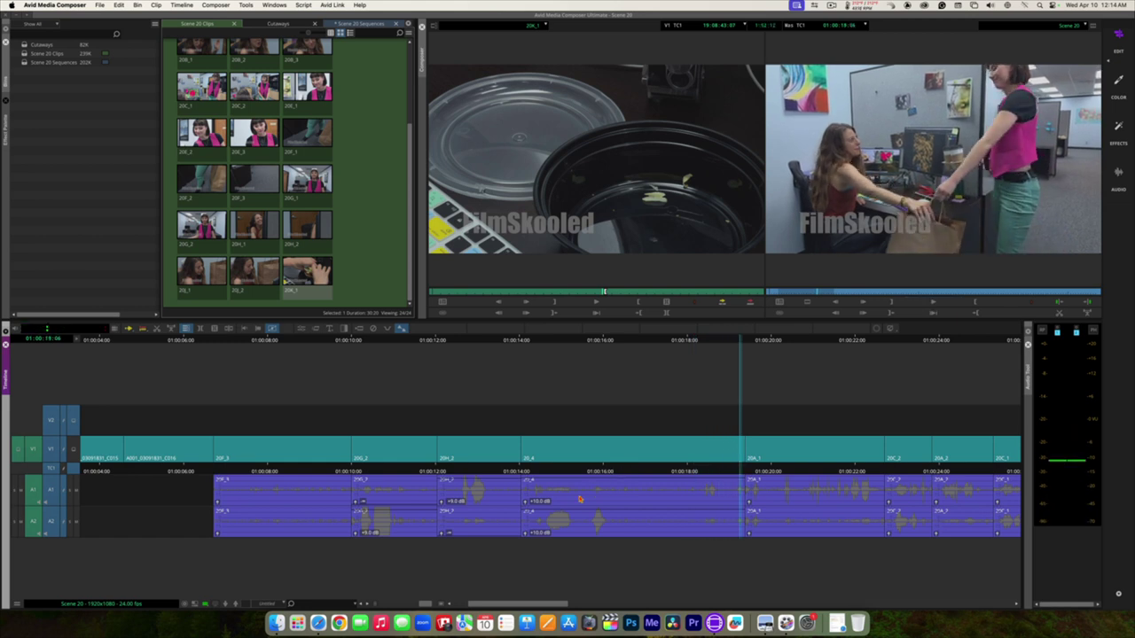
Set the clip gain of 20_4 to +12 dB on both tracks A1 and A2
{"action": "mouse_move", "coordinate": [526, 503]}
{"action": "left_mouse_down"}
{"action": "mouse_move", "coordinate": [507, 488]}
{"action": "mouse_move", "coordinate": [512, 507]}
{"action": "left_mouse_up"}
{"action": "left_click", "coordinate": [502, 482]}
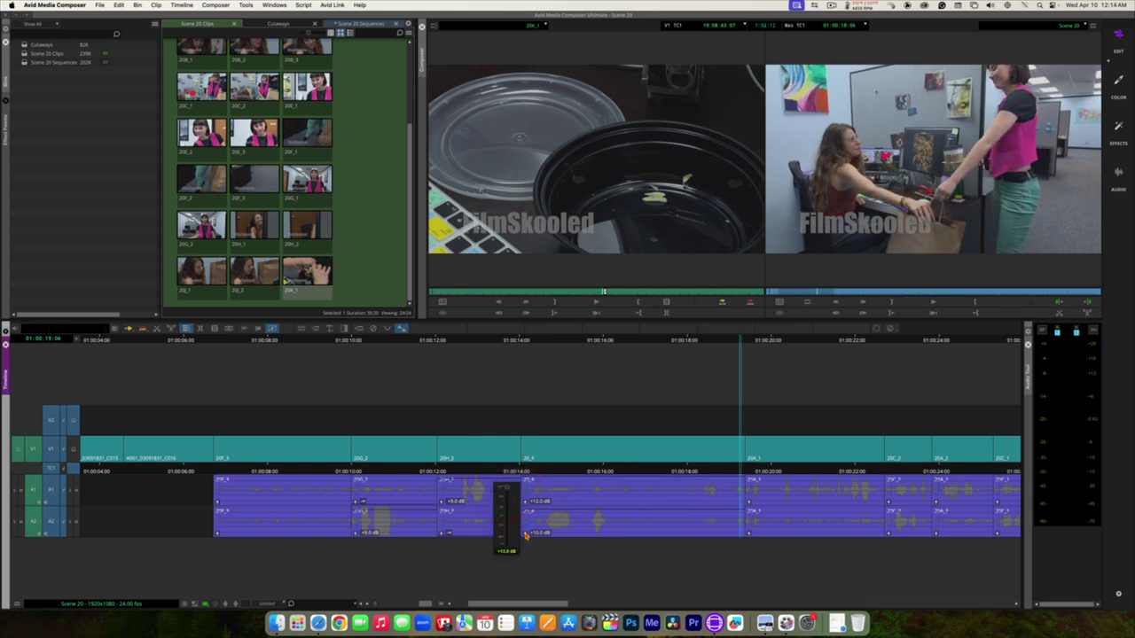
{"action": "left_click", "coordinate": [524, 531]}
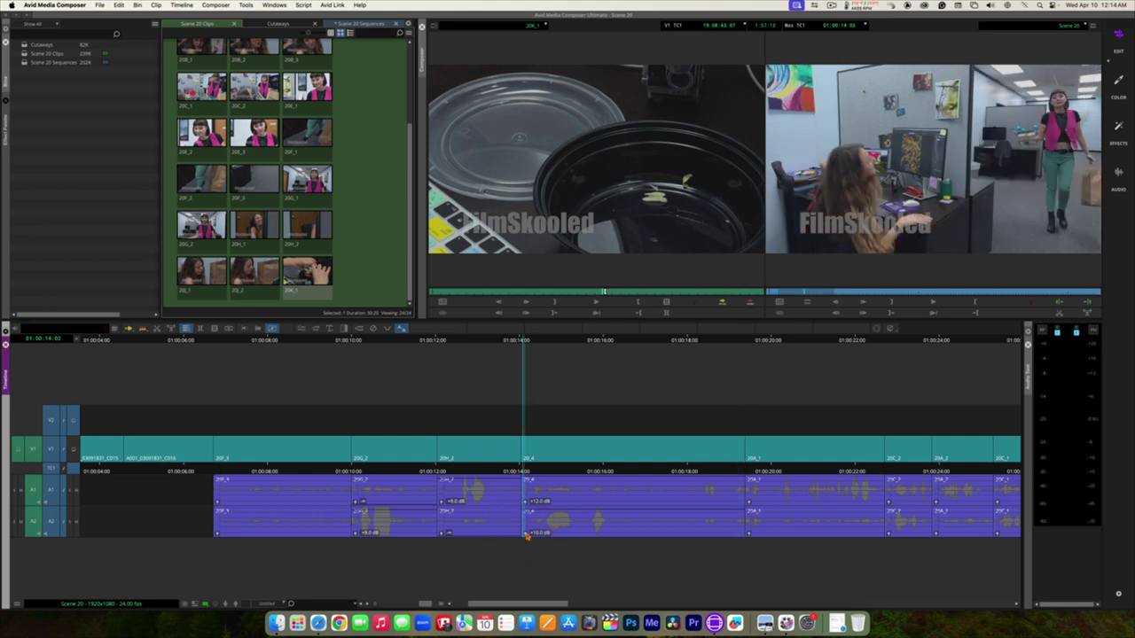
{"action": "left_click", "coordinate": [524, 531]}
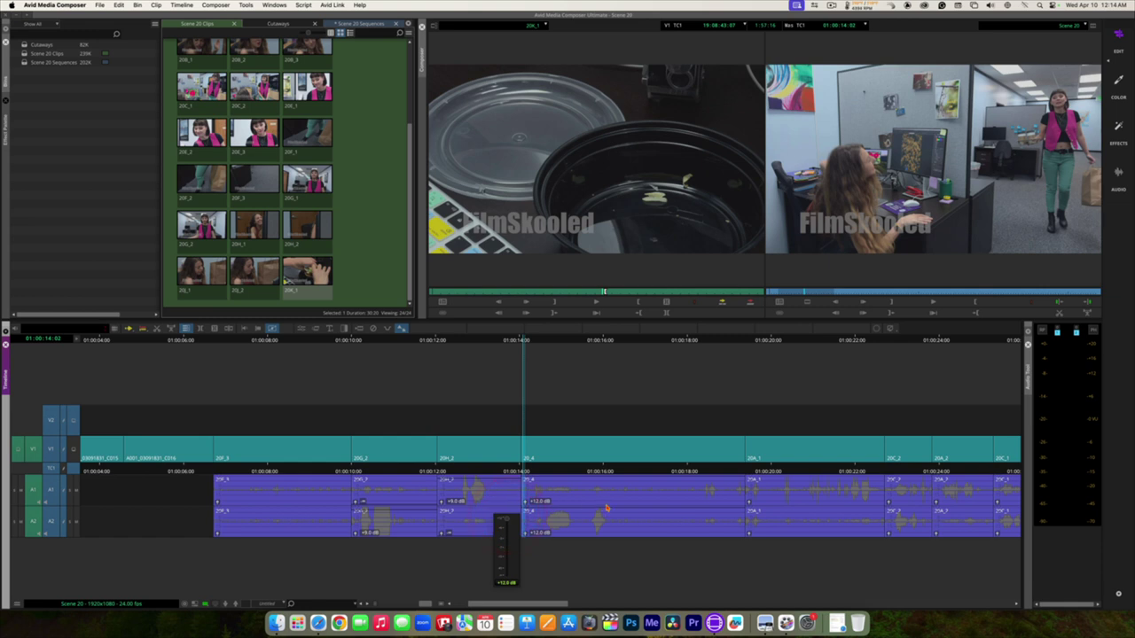
Play clip 20_4 through to the start of 20A_1 to check the level at the maximum gain
{"action": "left_click", "coordinate": [532, 466]}
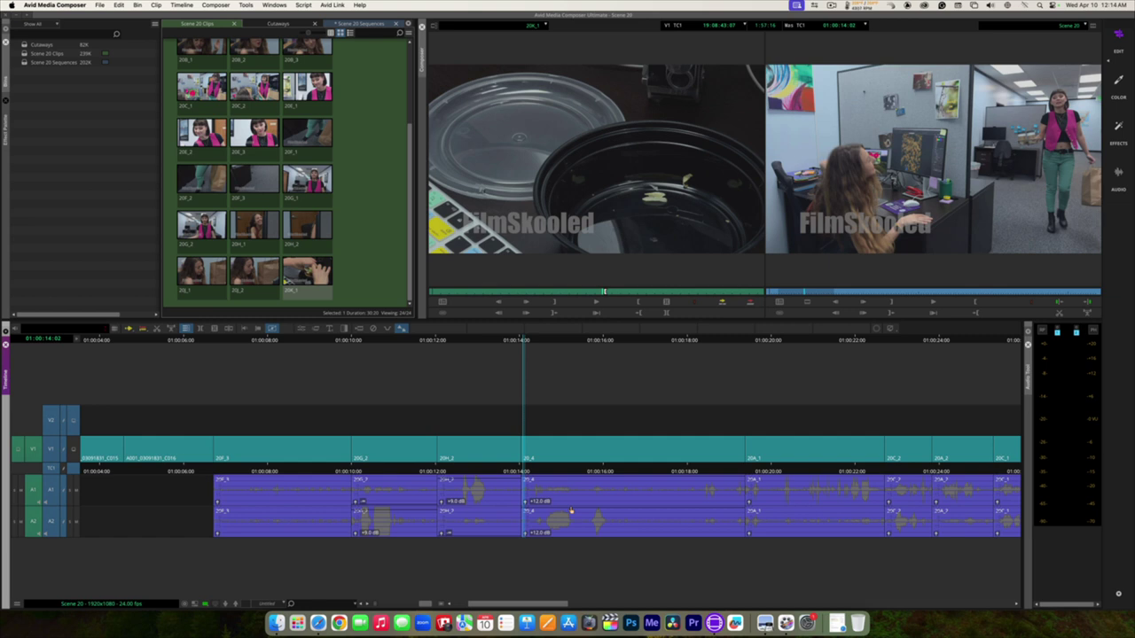
{"action": "key", "text": "space"}
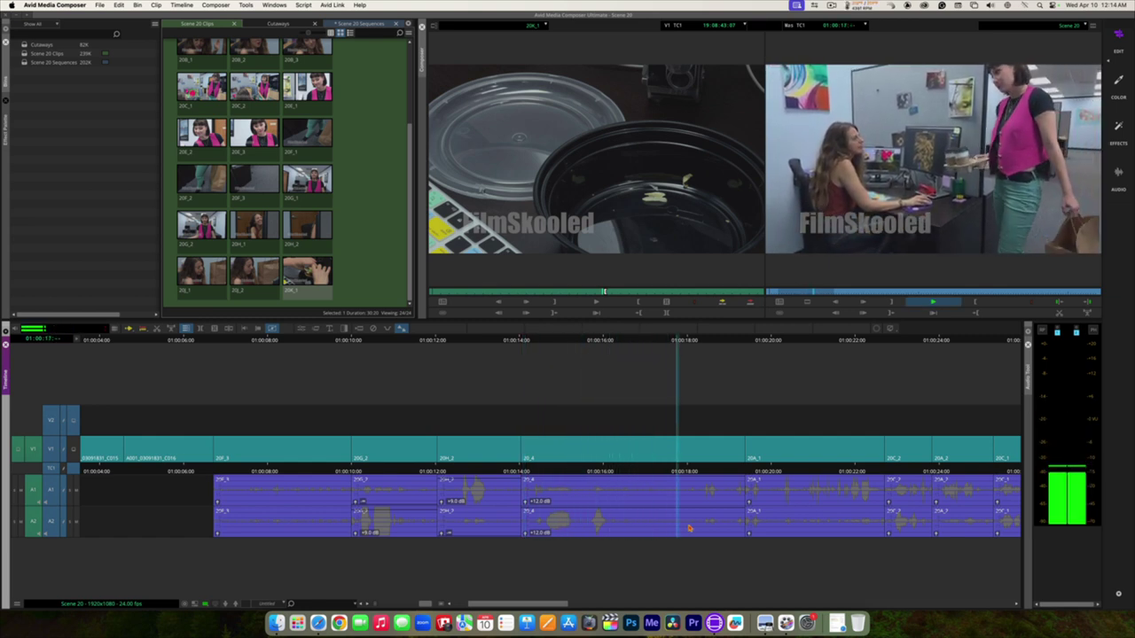
{"action": "key", "text": "space"}
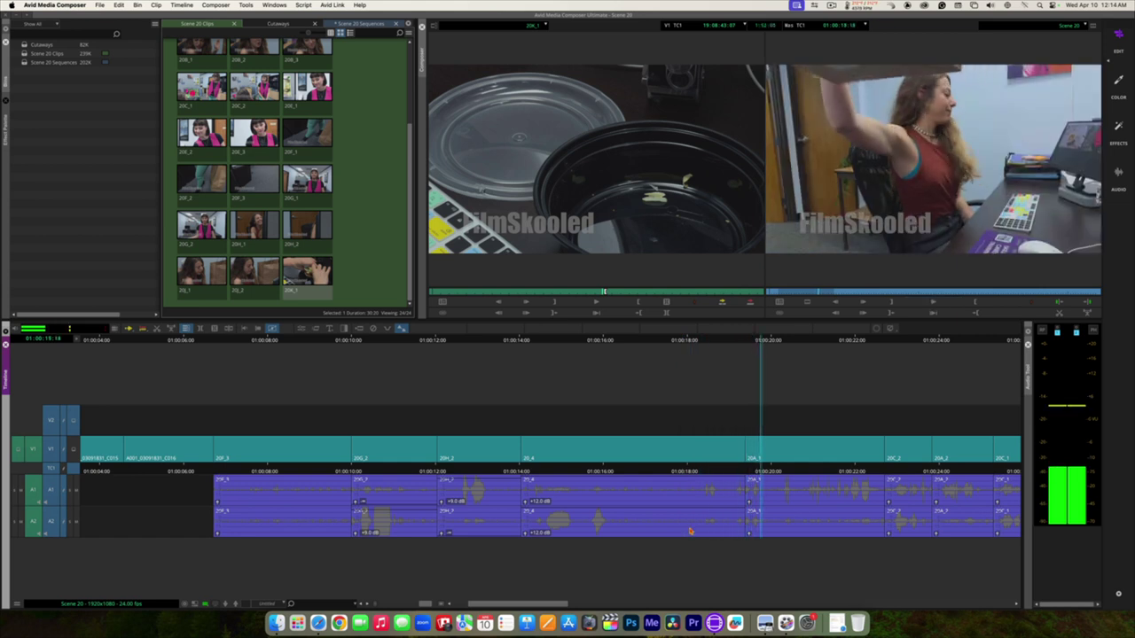
Play clip 20A_1 up to the start of 20C_2 to check its dialogue level
{"action": "left_click_drag", "start_coordinate": [524, 608], "coordinate": [546, 605]}
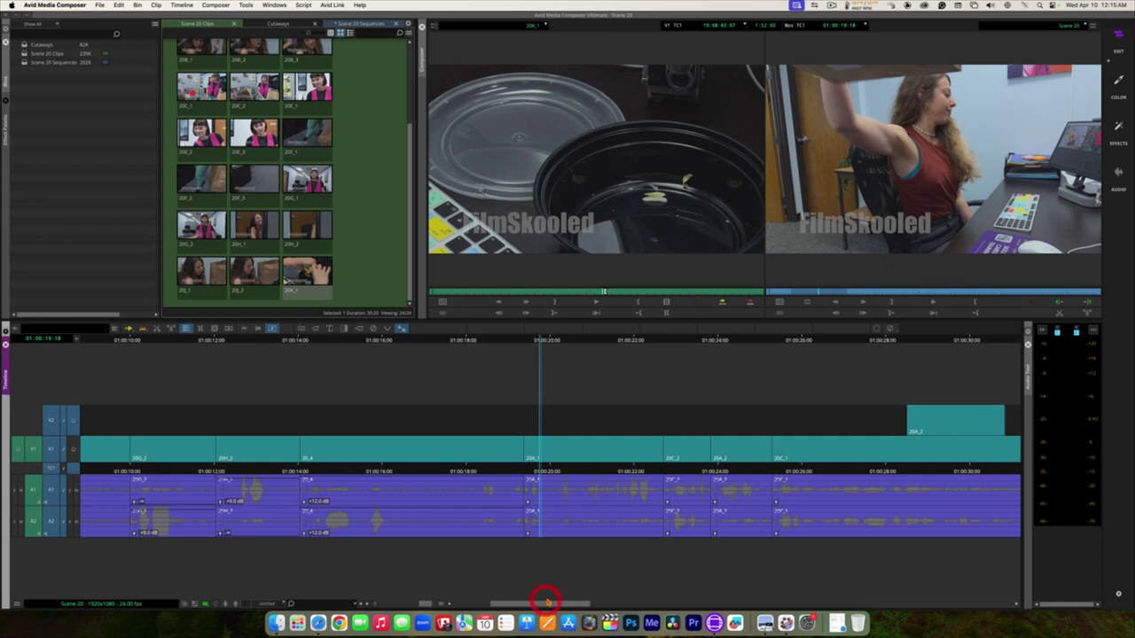
{"action": "key", "text": "space"}
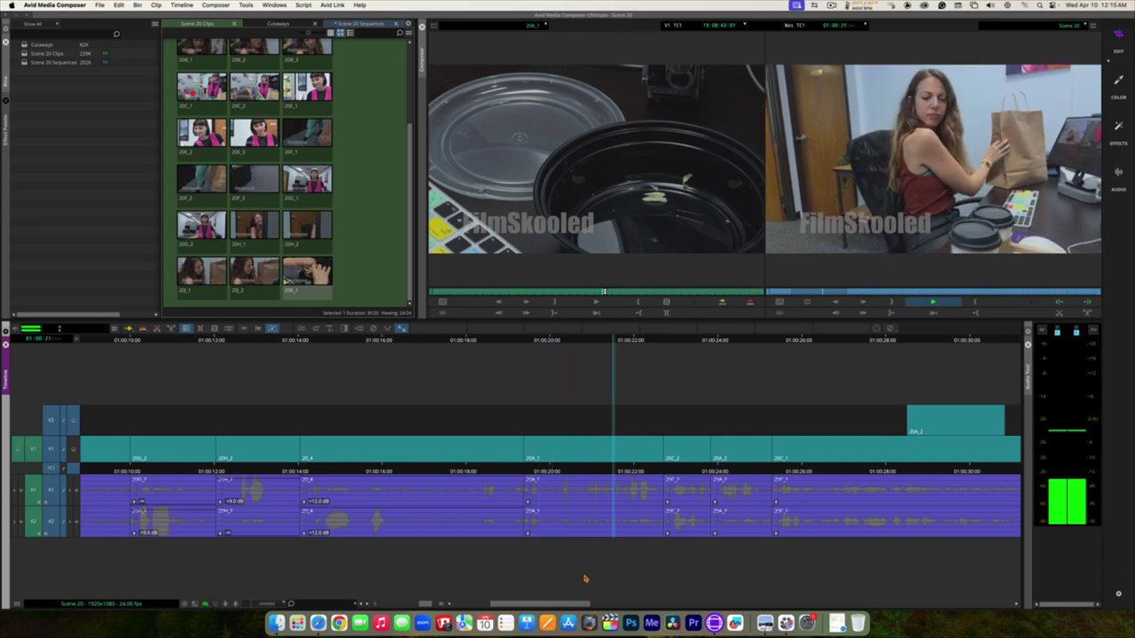
{"action": "key", "text": "space"}
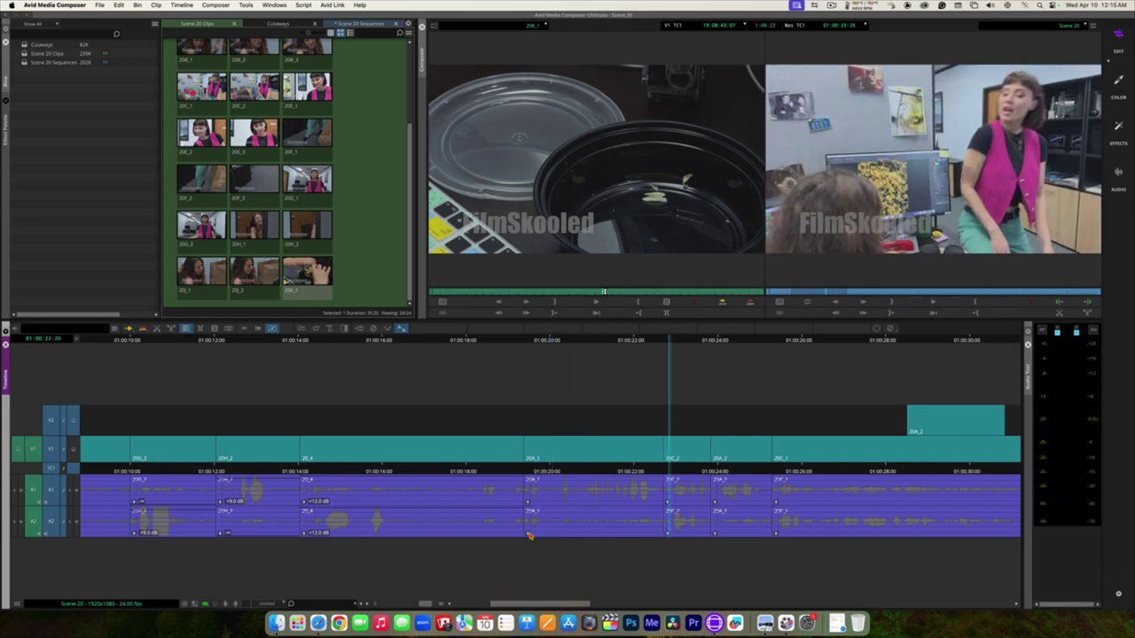
Silence clip 20A_1 on track A2 with minimum clip gain and set its track A1 clip gain to +12 dB
{"action": "left_click", "coordinate": [529, 535]}
{"action": "left_click", "coordinate": [509, 538]}
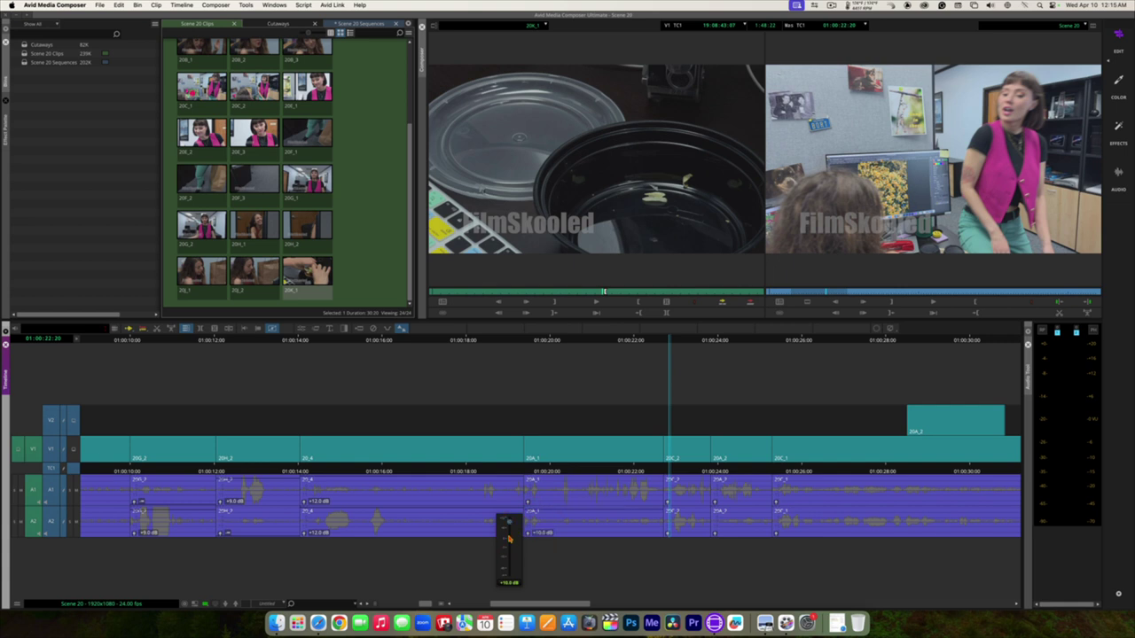
{"action": "left_click", "coordinate": [513, 590]}
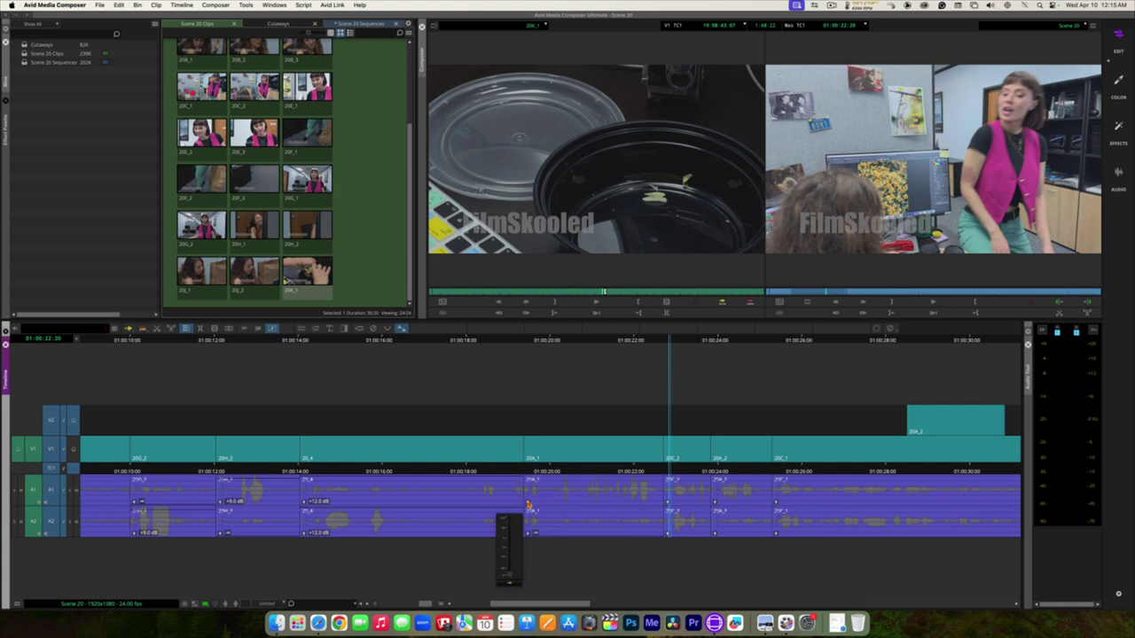
{"action": "left_click", "coordinate": [528, 501]}
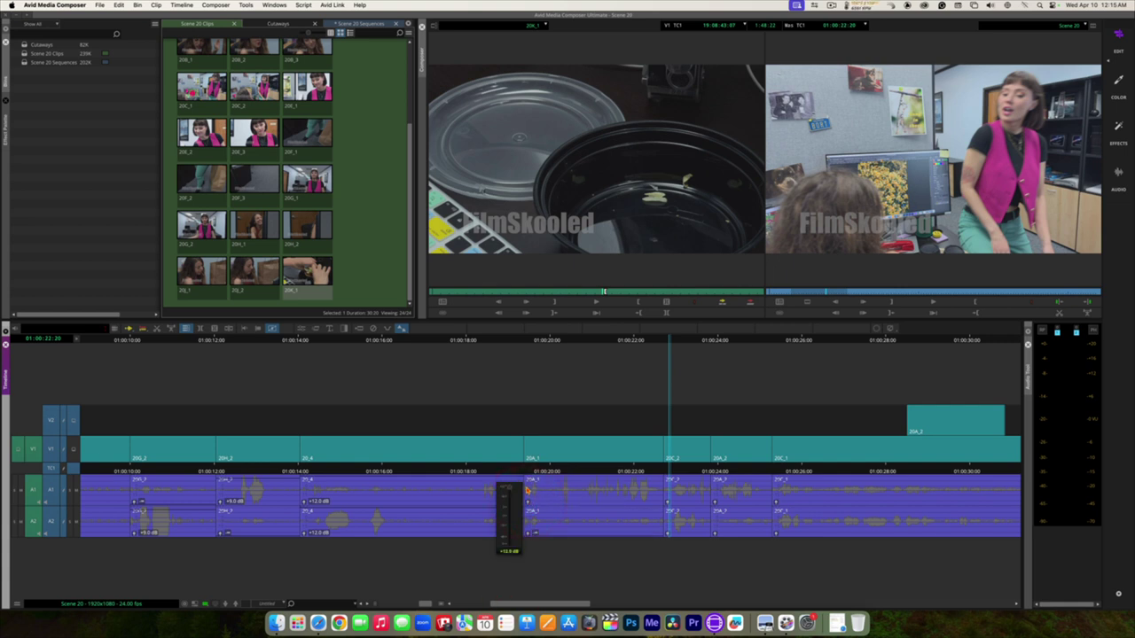
{"action": "left_click", "coordinate": [526, 483]}
Play the sequence into clip 20C_2 to check the dialogue level on the meters
{"action": "left_click", "coordinate": [527, 467]}
{"action": "key", "text": "space"}
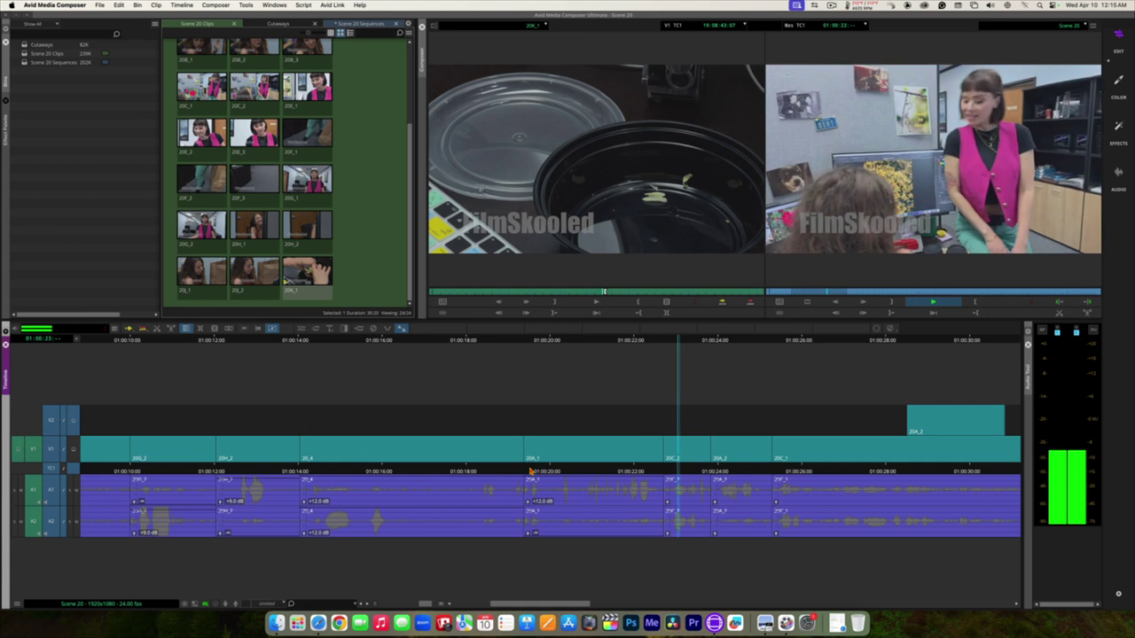
{"action": "key", "text": "space"}
Silence clip 20C_2 on track A1 with minimum clip gain and set its track A2 clip gain to +12 dB
{"action": "left_click", "coordinate": [677, 464]}
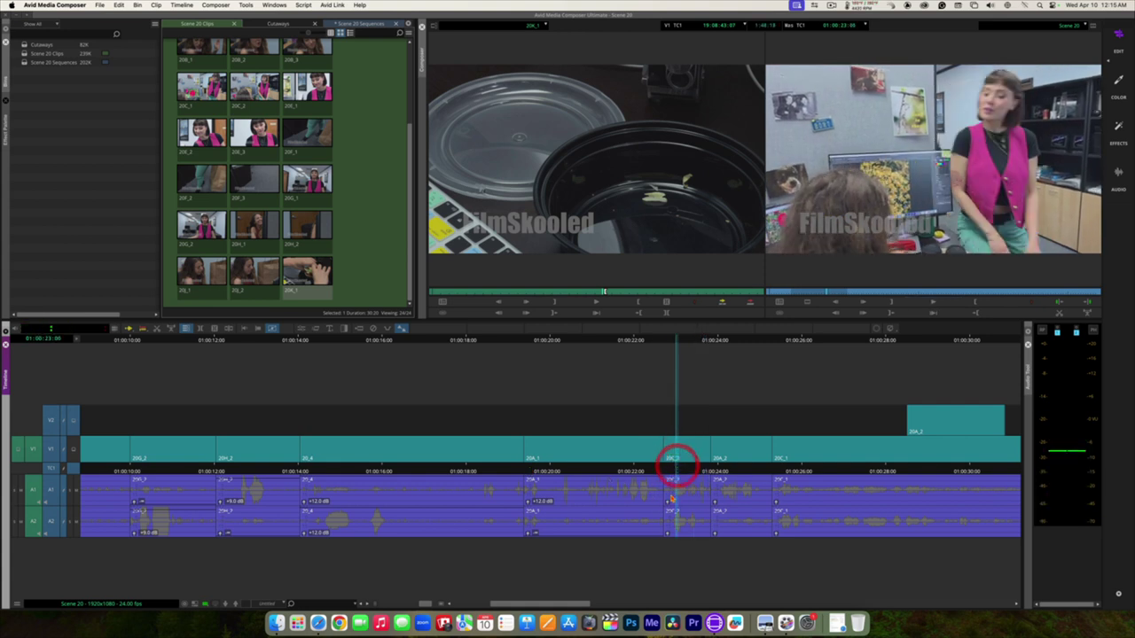
{"action": "left_click", "coordinate": [672, 499]}
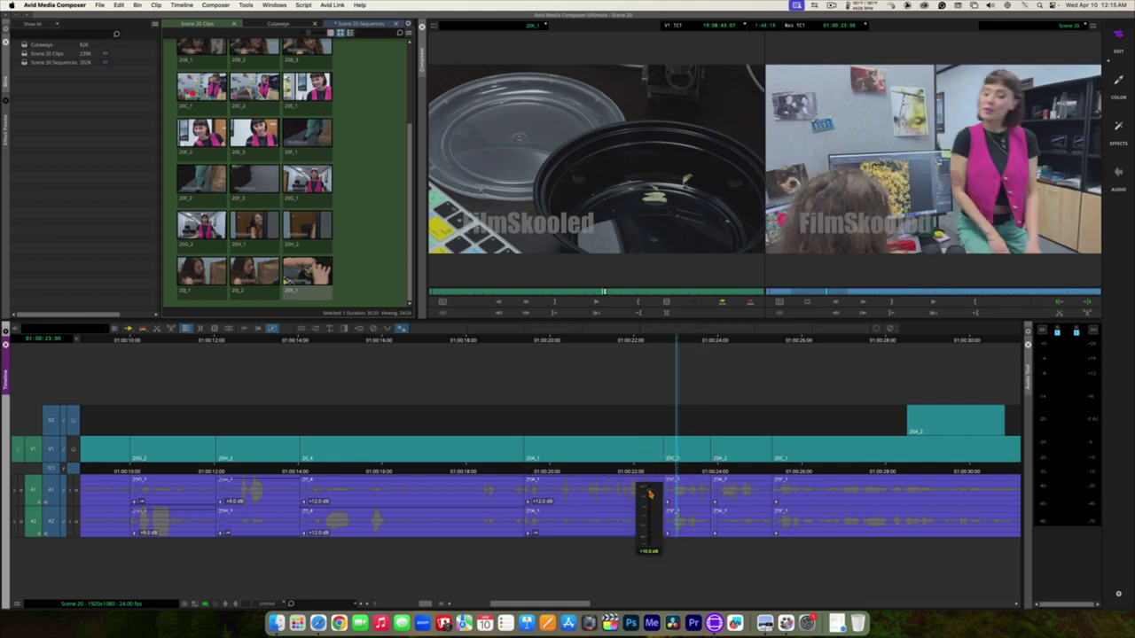
{"action": "left_click_drag", "start_coordinate": [649, 494], "coordinate": [649, 534]}
{"action": "left_click", "coordinate": [671, 532]}
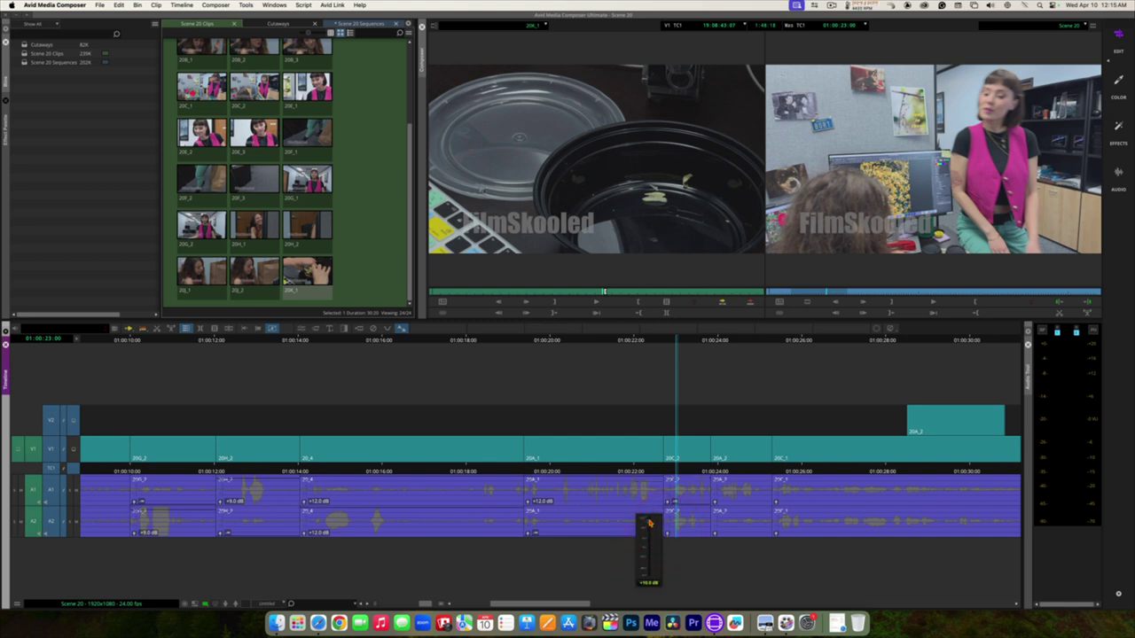
{"action": "left_click", "coordinate": [648, 516]}
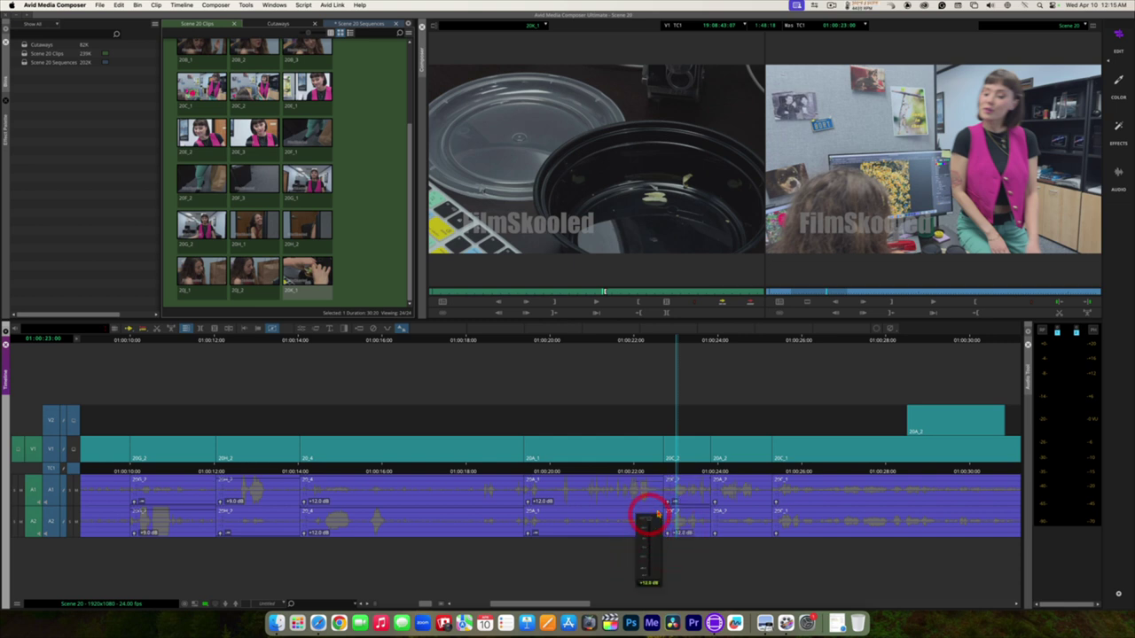
Play clip 20C_2 from its start into 20A_2 to check the dialogue level on the meters
{"action": "left_click", "coordinate": [673, 463]}
{"action": "key", "text": "space"}
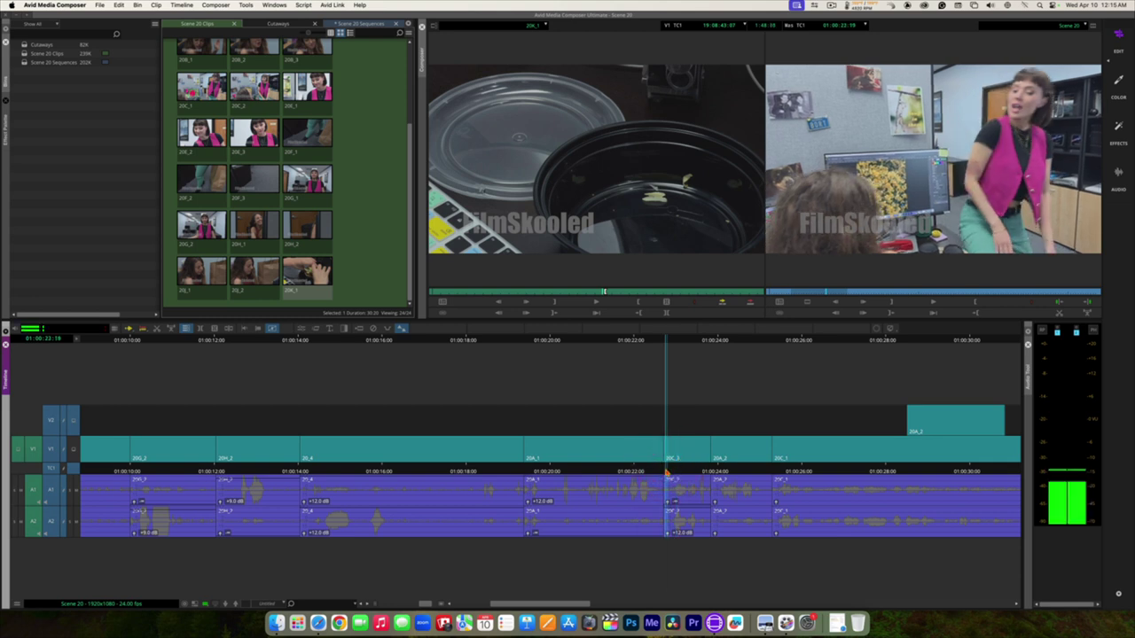
{"action": "left_click", "coordinate": [664, 467]}
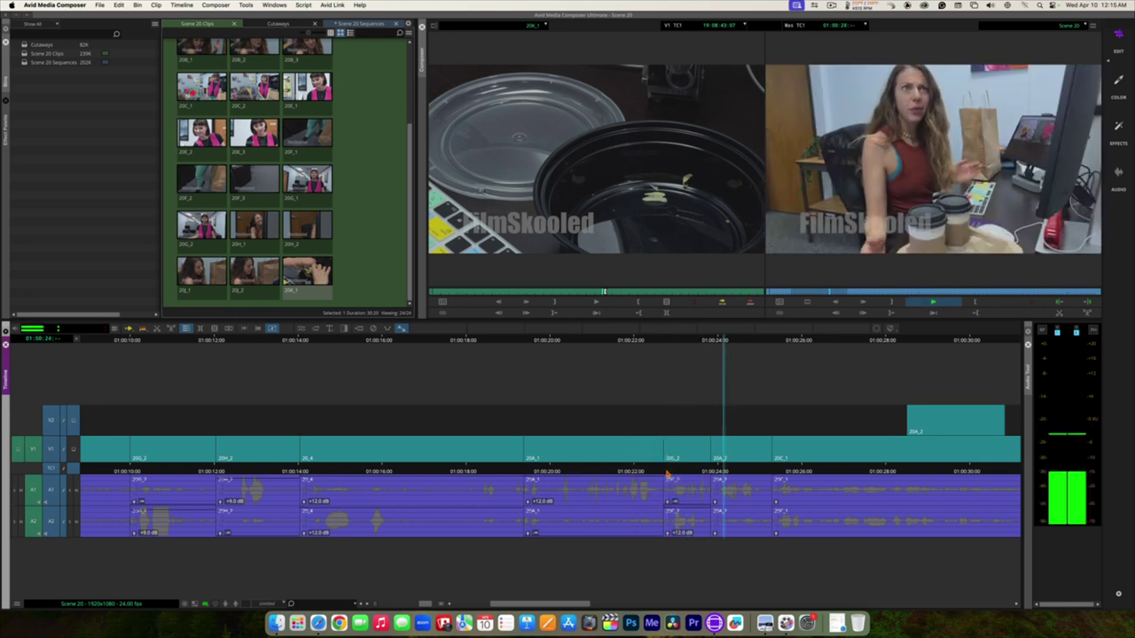
Set clip 20A_2 to +12 dB clip gain on A1 and minimum on A2, and play it through to 20C_1
{"action": "left_click", "coordinate": [713, 502]}
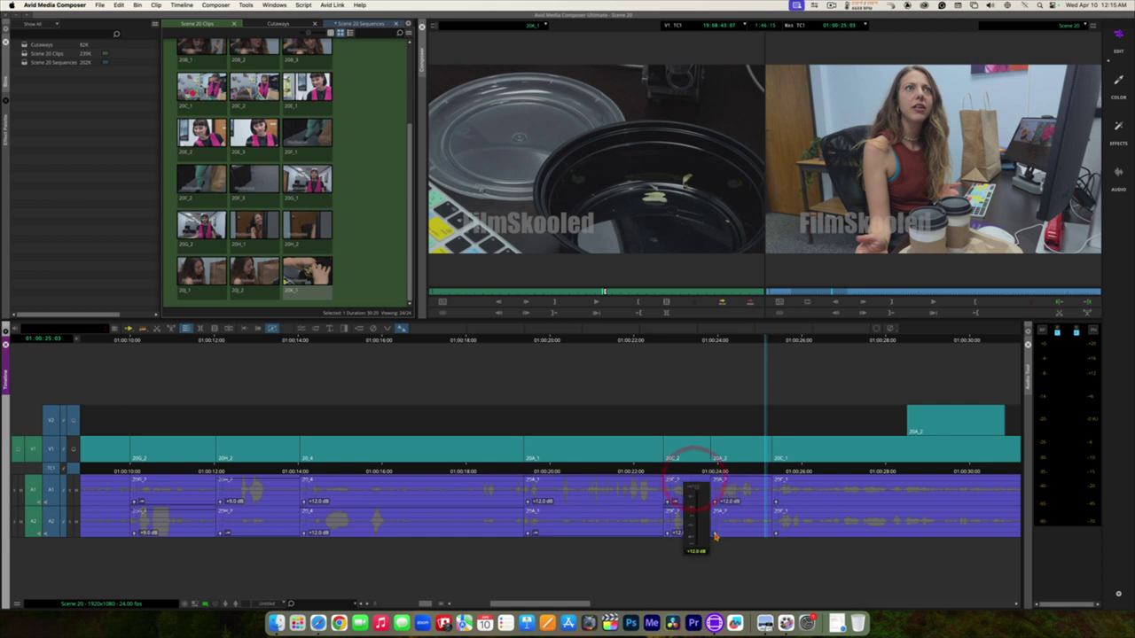
{"action": "left_click", "coordinate": [715, 532]}
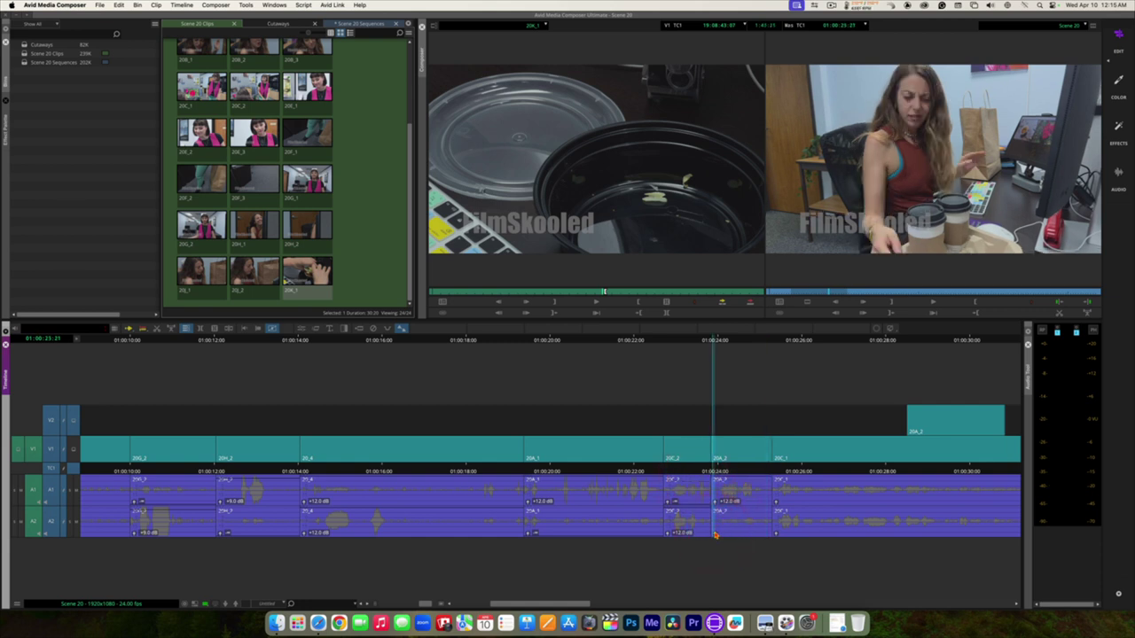
{"action": "left_click", "coordinate": [715, 532]}
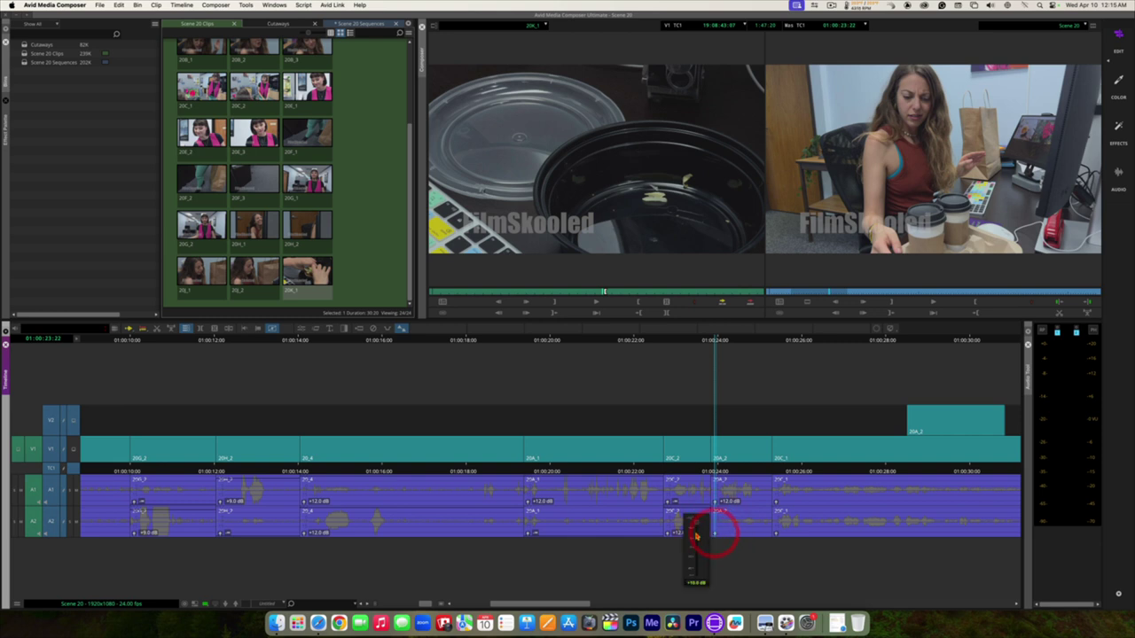
{"action": "left_click_drag", "start_coordinate": [697, 526], "coordinate": [702, 573]}
{"action": "left_click", "coordinate": [702, 587]}
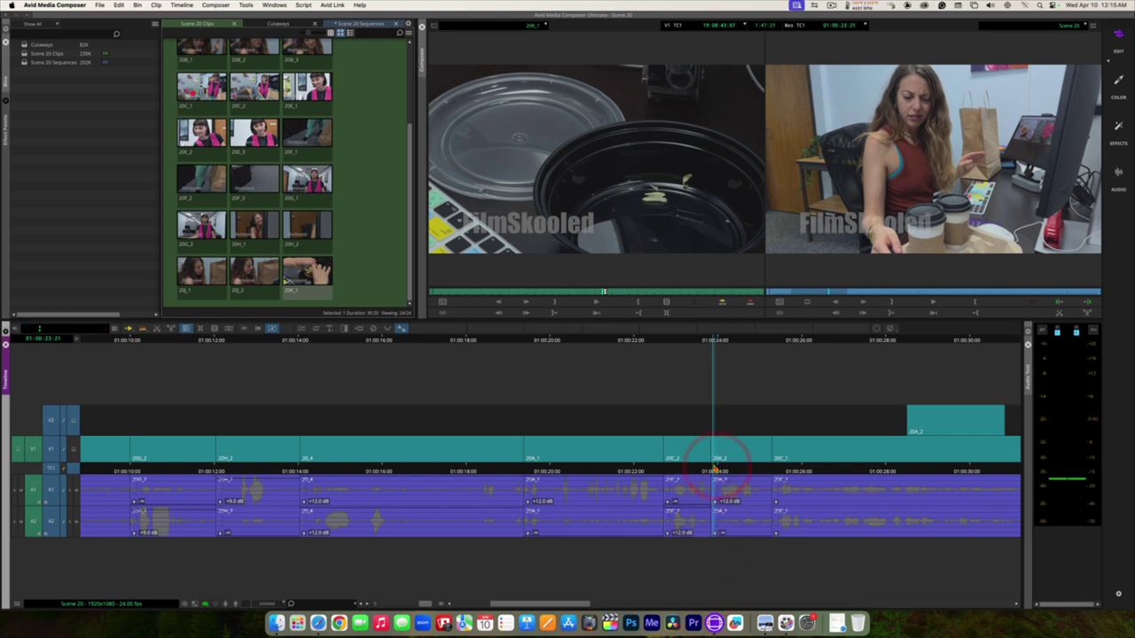
{"action": "left_click", "coordinate": [715, 466]}
{"action": "key", "text": "space"}
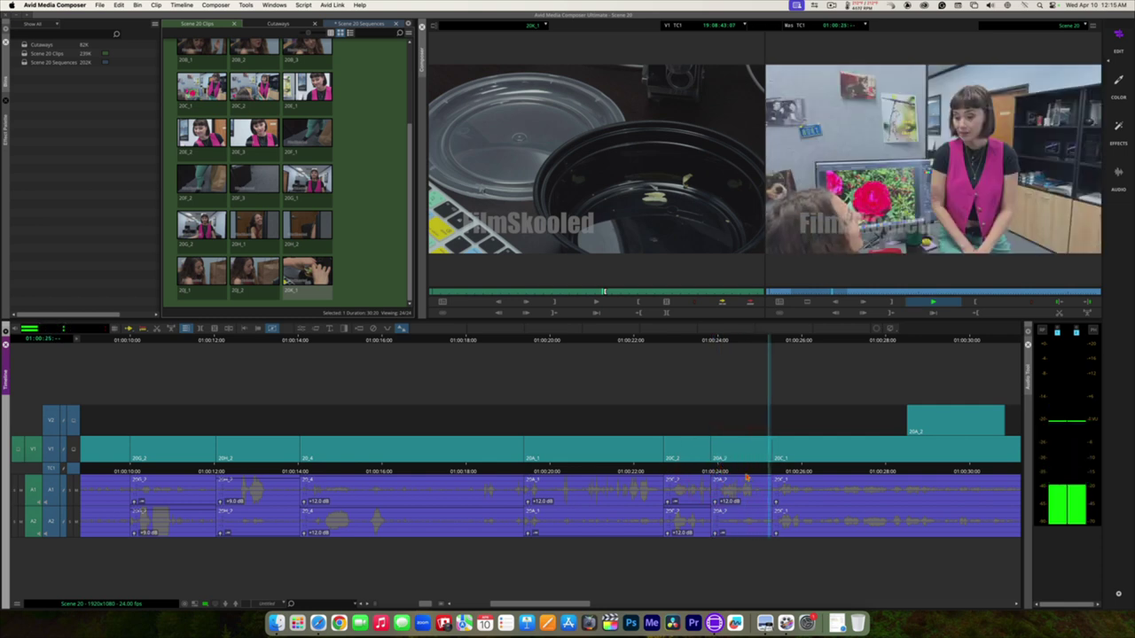
Silence the long clip 20C_1 on track A1 with minimum clip gain and set its track A2 gain to +12 dB
{"action": "left_click_drag", "start_coordinate": [565, 603], "coordinate": [600, 603]}
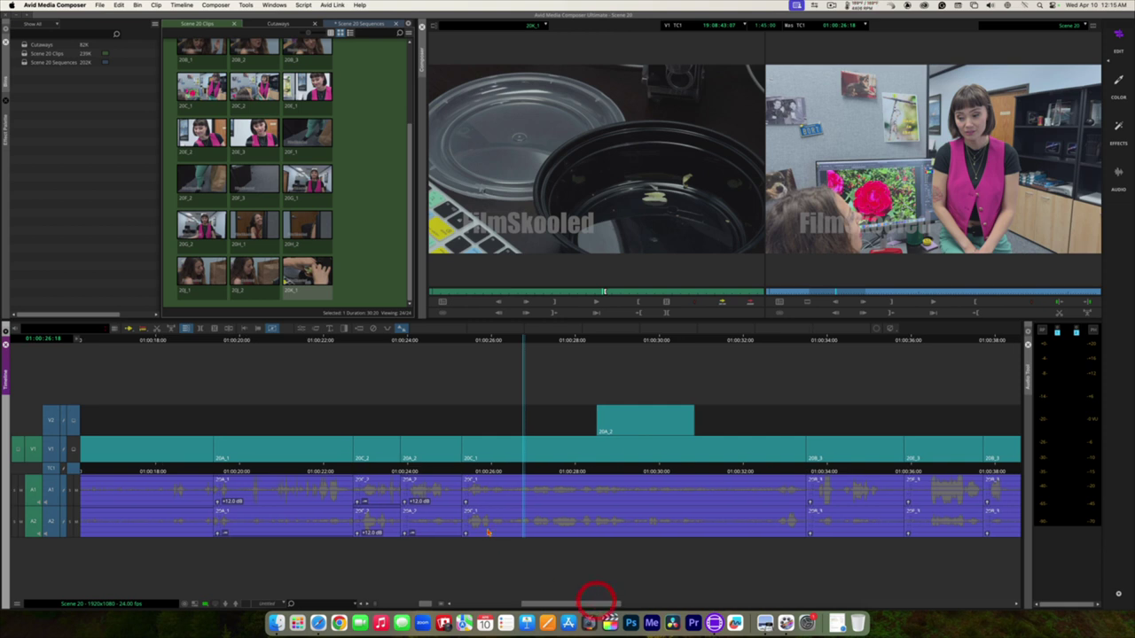
{"action": "left_click", "coordinate": [466, 505]}
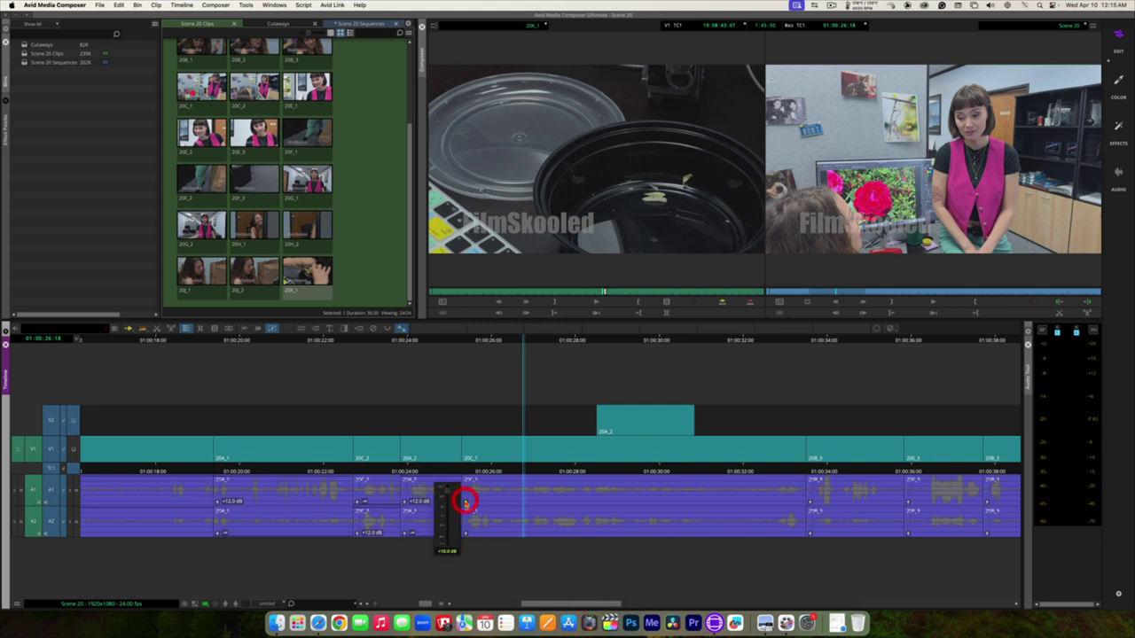
{"action": "left_click_drag", "start_coordinate": [448, 494], "coordinate": [455, 571]}
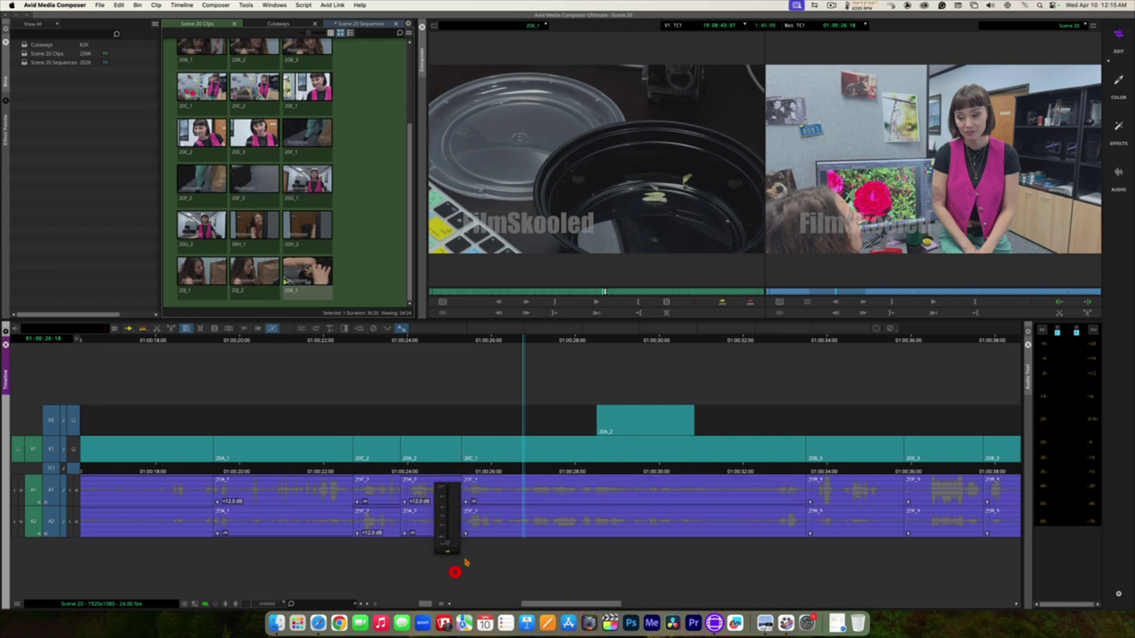
{"action": "left_click", "coordinate": [464, 527]}
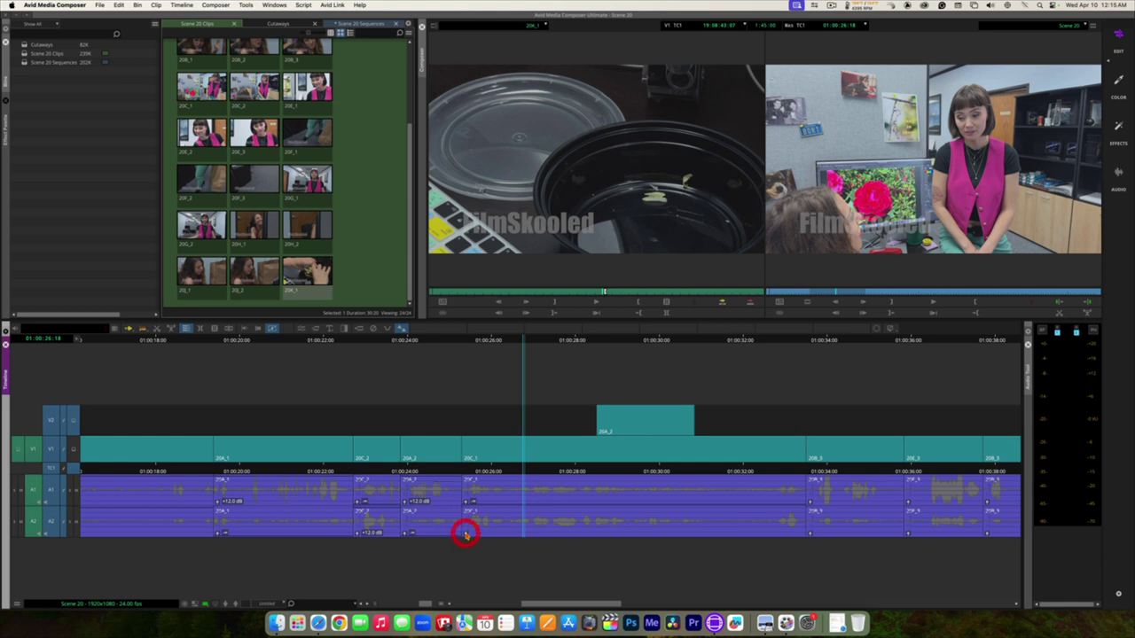
{"action": "left_click", "coordinate": [466, 526]}
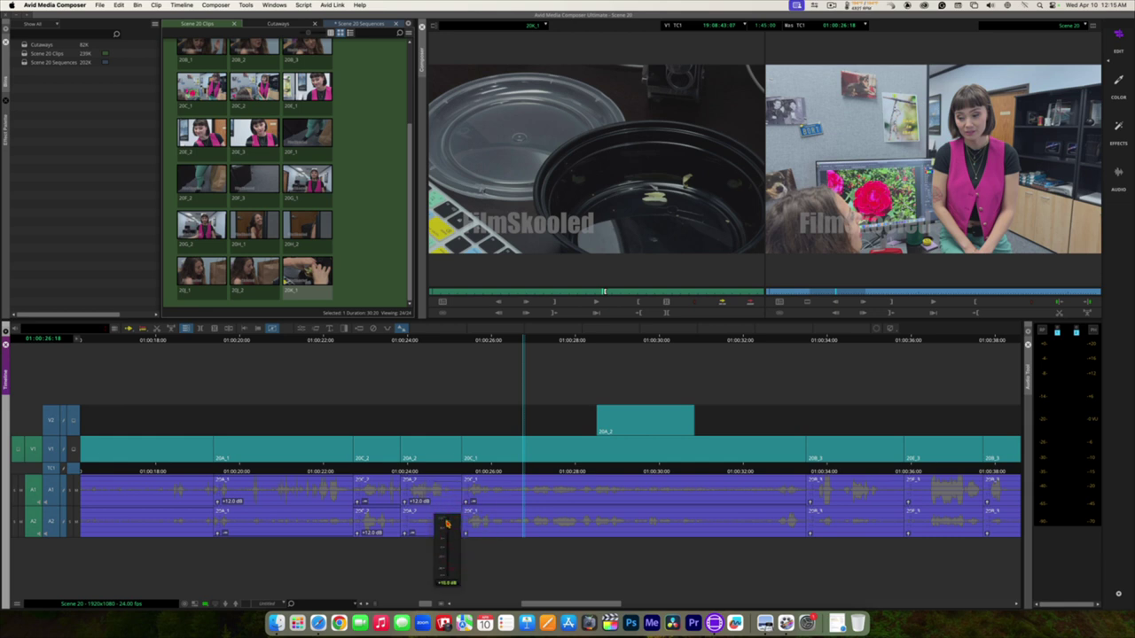
{"action": "left_click_drag", "start_coordinate": [447, 524], "coordinate": [446, 507]}
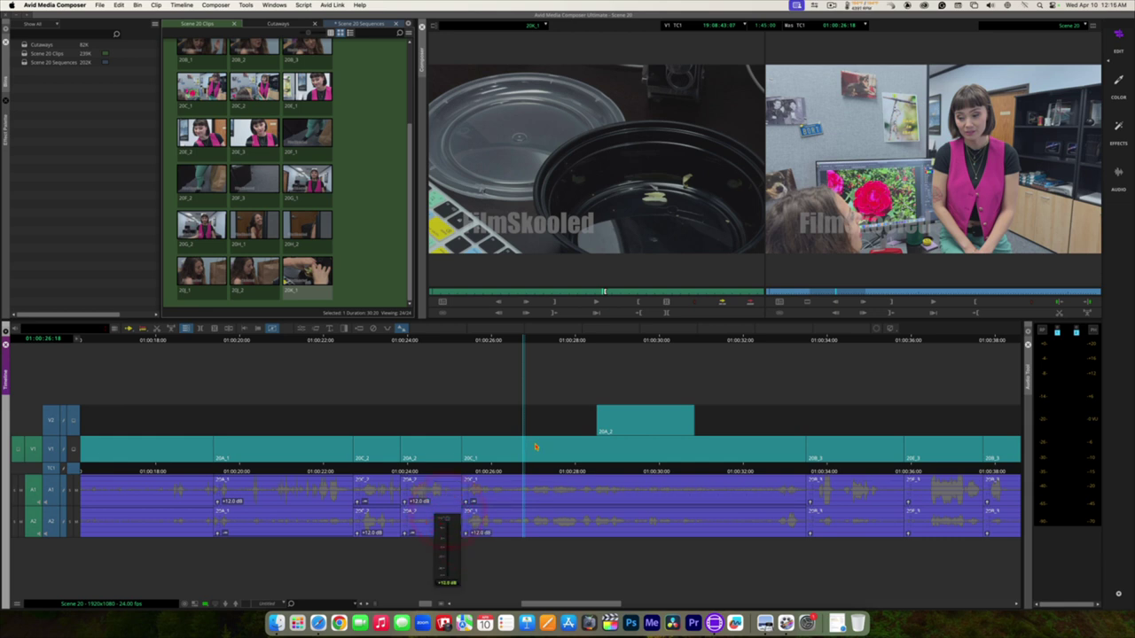
Play the rest of clip 20C_1 into 20B_3 to check both dialogue levels
{"action": "left_click", "coordinate": [521, 467]}
{"action": "key", "text": "space"}
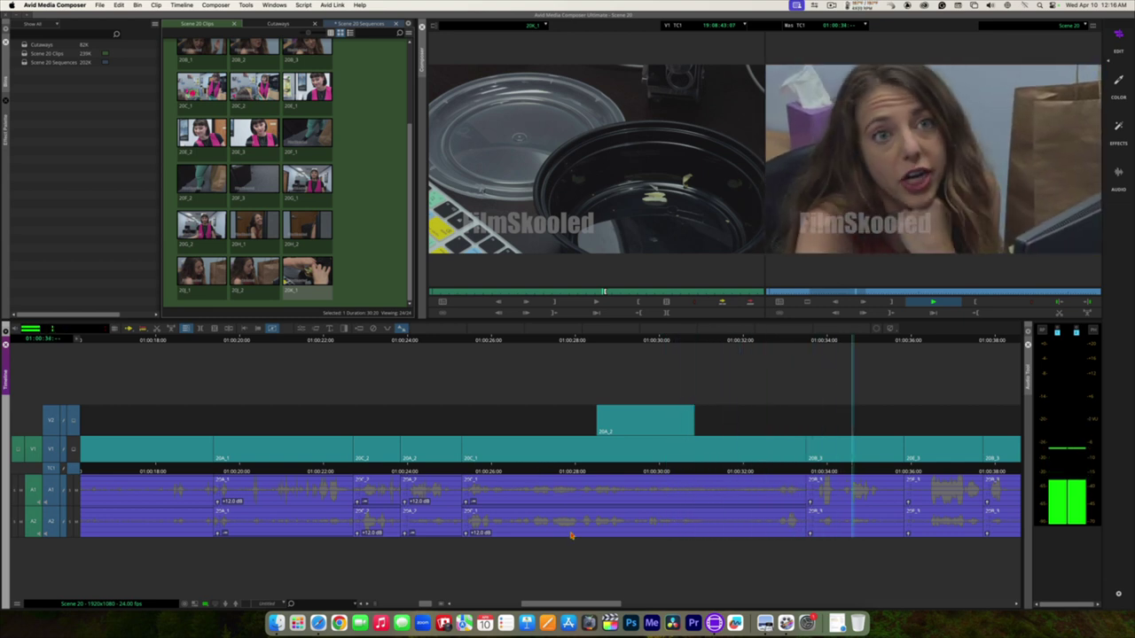
{"action": "key", "text": "space"}
Set the first 20B_3 clip to +12 dB clip gain on track A1 and minimum clip gain on track A2
{"action": "left_click_drag", "start_coordinate": [585, 607], "coordinate": [610, 602]}
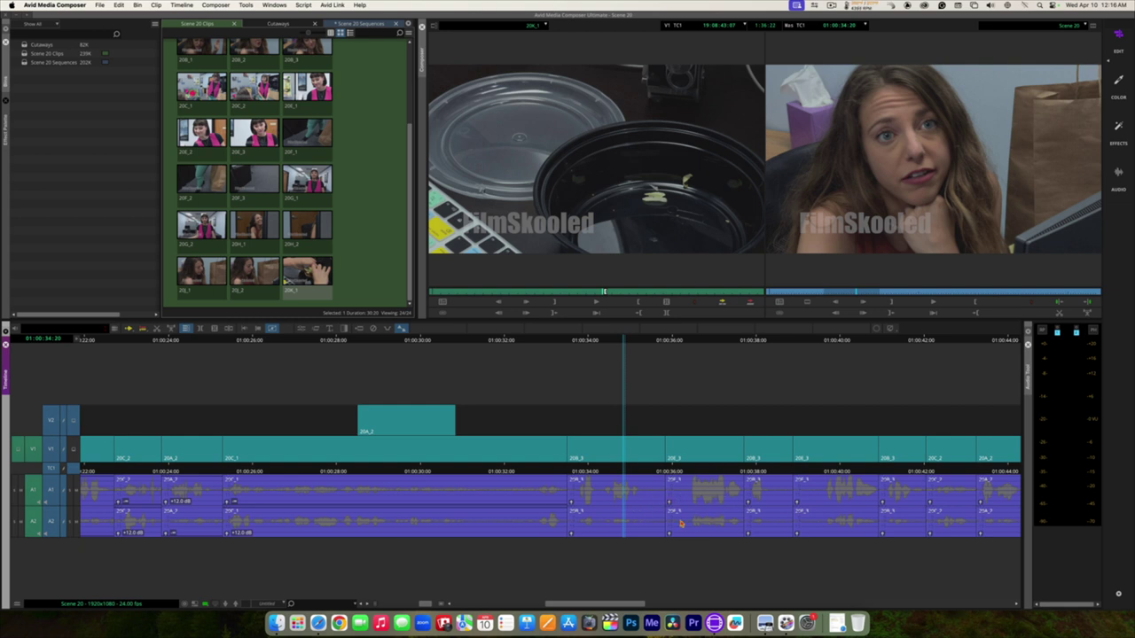
{"action": "left_click", "coordinate": [572, 502]}
{"action": "left_click_drag", "start_coordinate": [553, 490], "coordinate": [552, 483]}
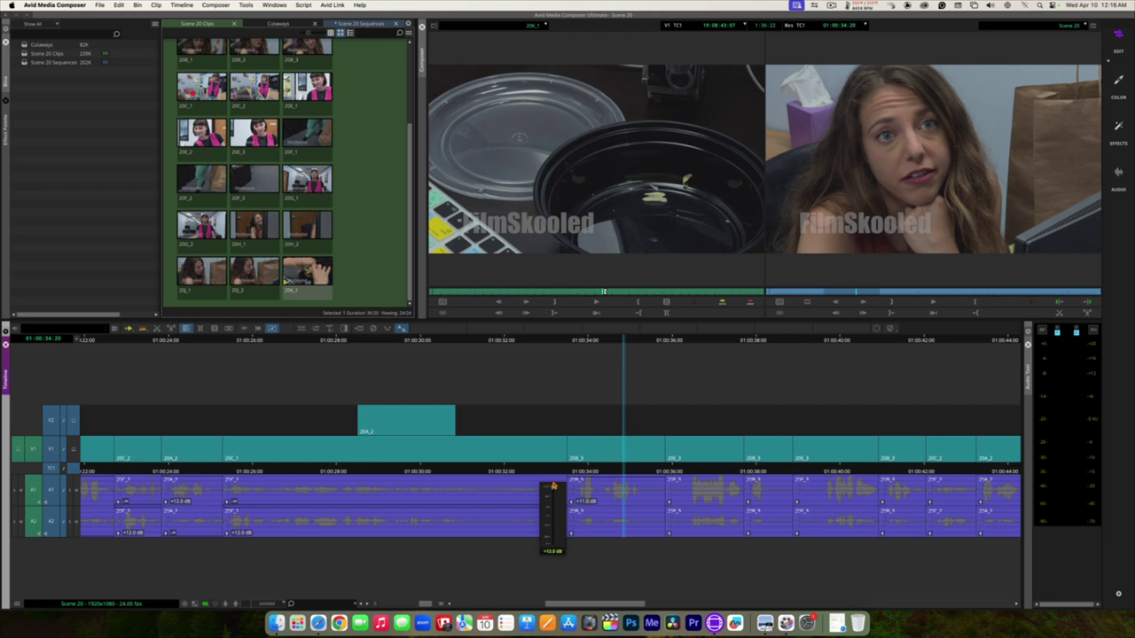
{"action": "left_click", "coordinate": [571, 532]}
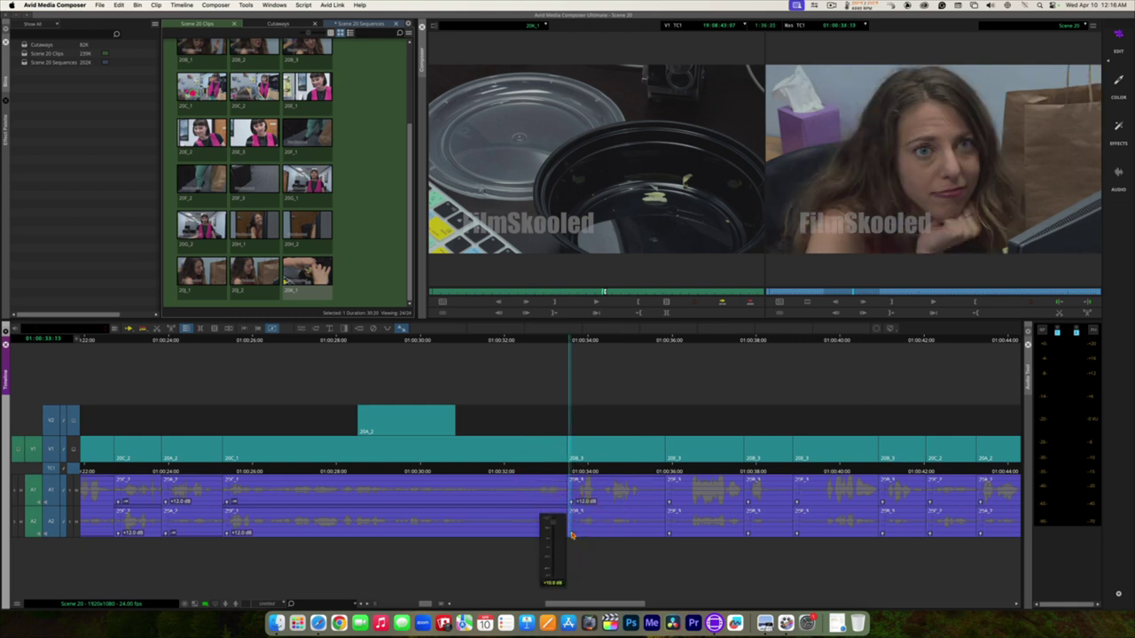
{"action": "left_click", "coordinate": [571, 531]}
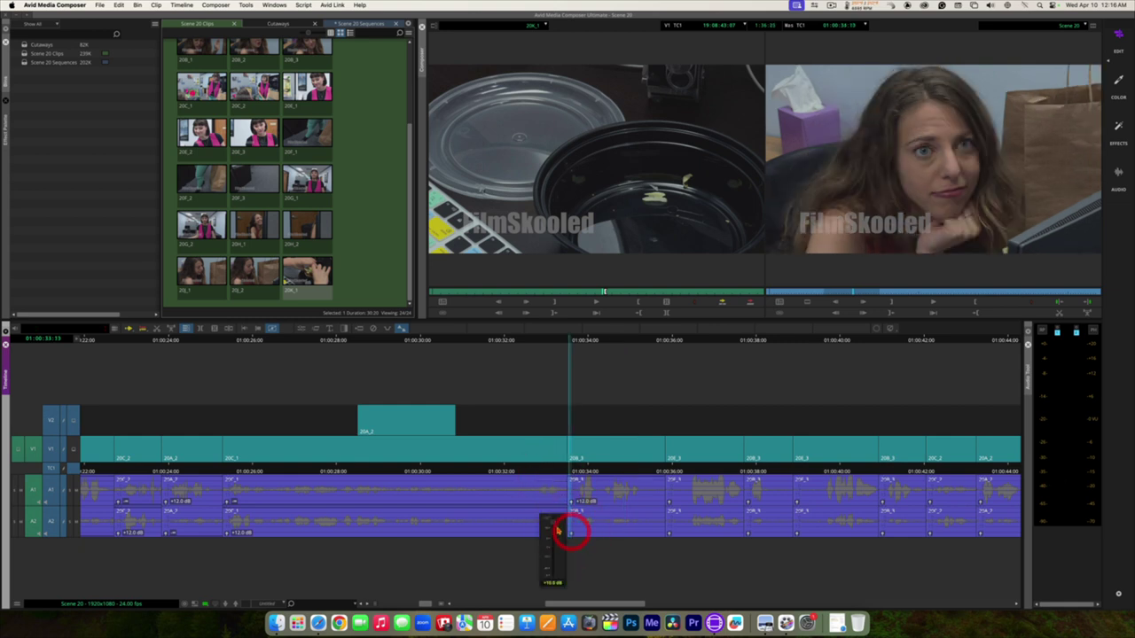
{"action": "left_click", "coordinate": [554, 588]}
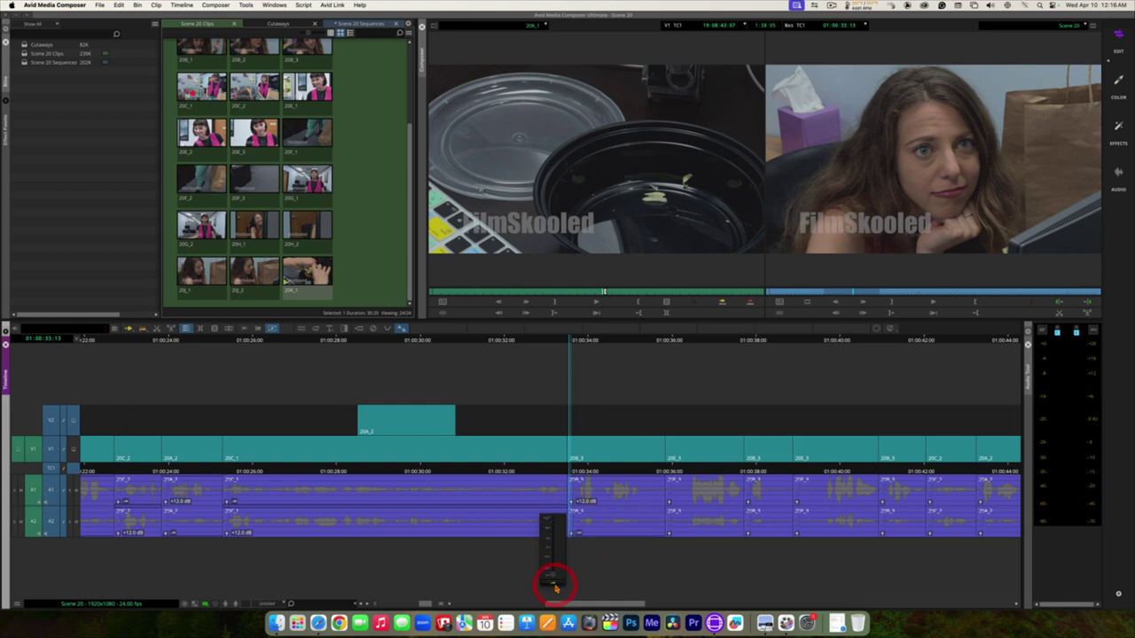
Play clip 20B_3 into 20E_3 to check the dialogue level on the meters
{"action": "left_click", "coordinate": [610, 497]}
{"action": "key", "text": "space"}
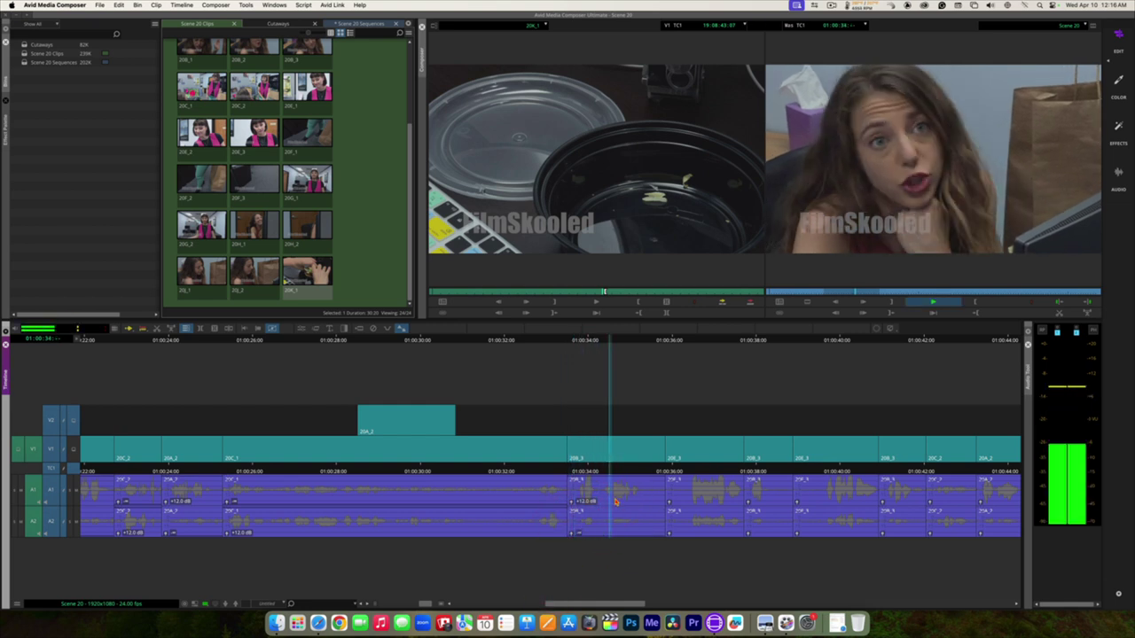
{"action": "key", "text": "space"}
Silence the first 20E_3 clip on track A1 with minimum clip gain and set its track A2 gain to +12 dB
{"action": "left_click", "coordinate": [672, 502]}
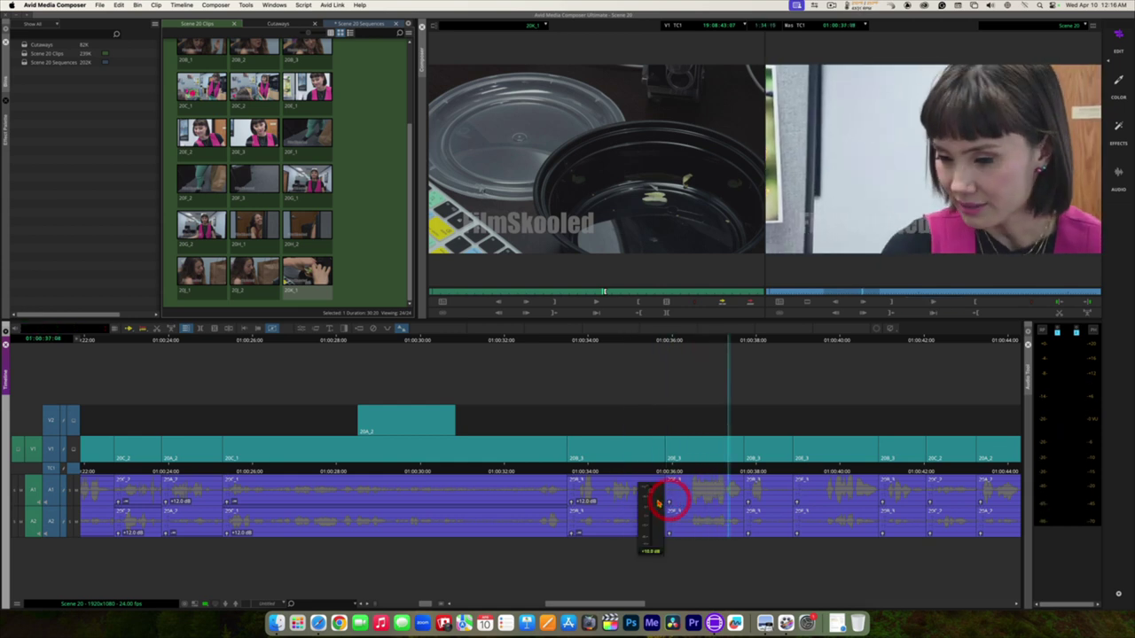
{"action": "left_click_drag", "start_coordinate": [658, 503], "coordinate": [652, 515]}
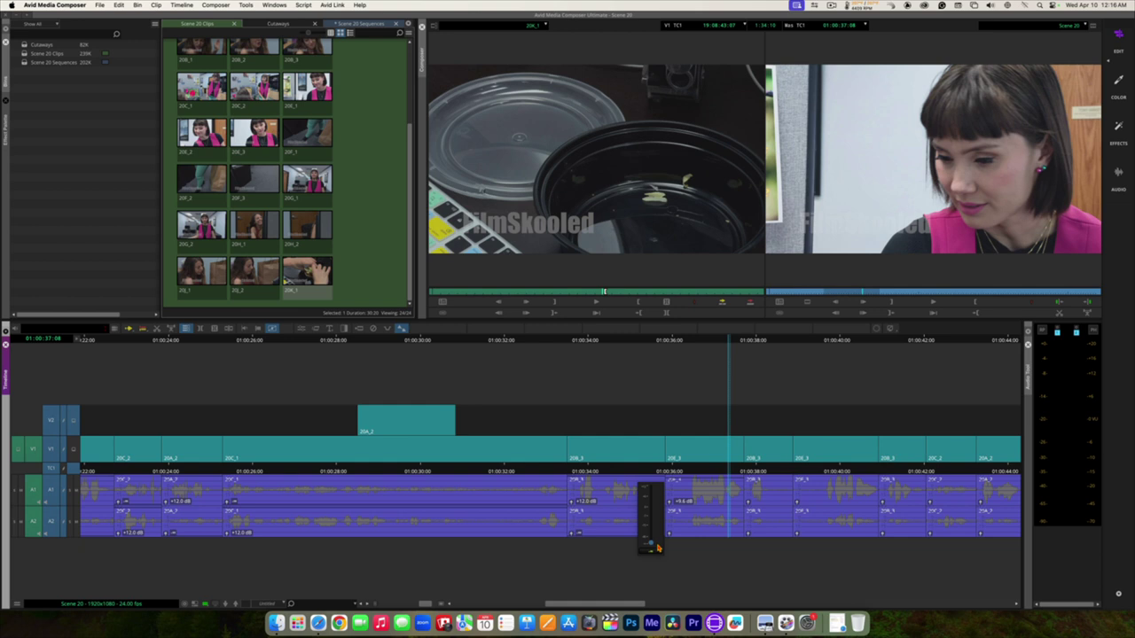
{"action": "left_click", "coordinate": [657, 546]}
{"action": "left_click", "coordinate": [670, 532]}
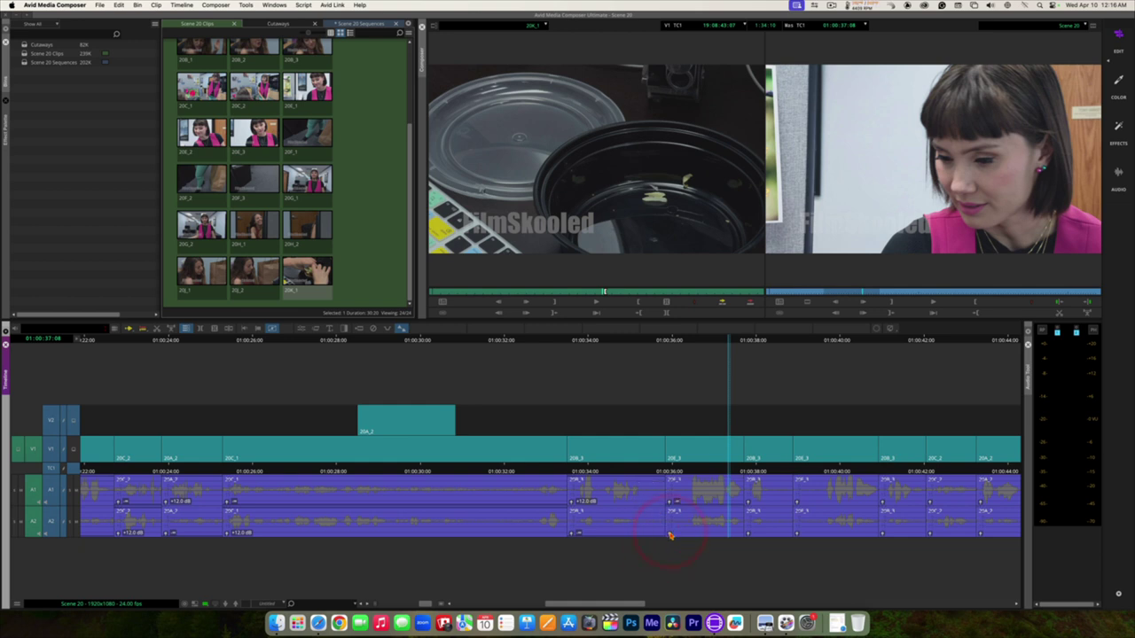
{"action": "left_click", "coordinate": [671, 533]}
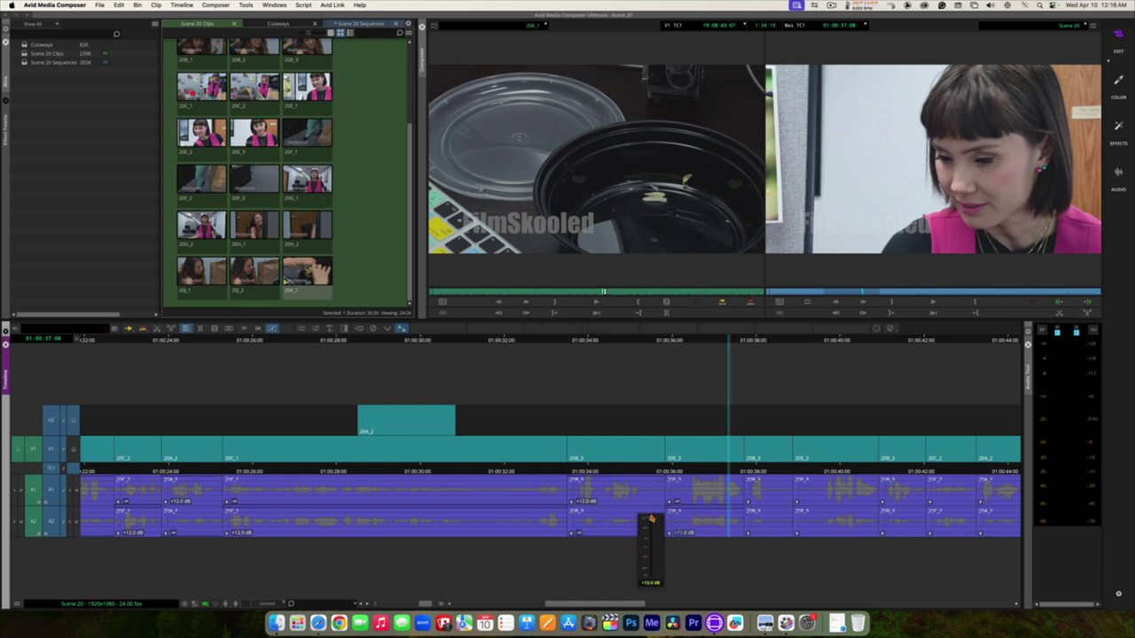
Play the first 20E_3 clip from near its start into the following 20B_3 clip to check its level
{"action": "left_click", "coordinate": [690, 470]}
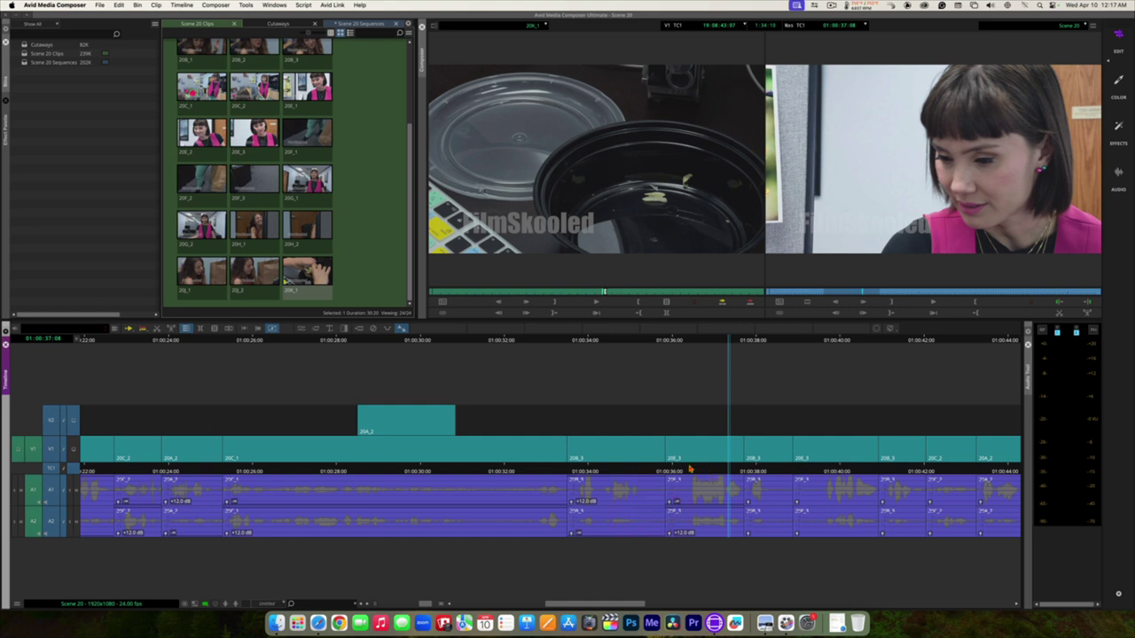
{"action": "left_click", "coordinate": [678, 465]}
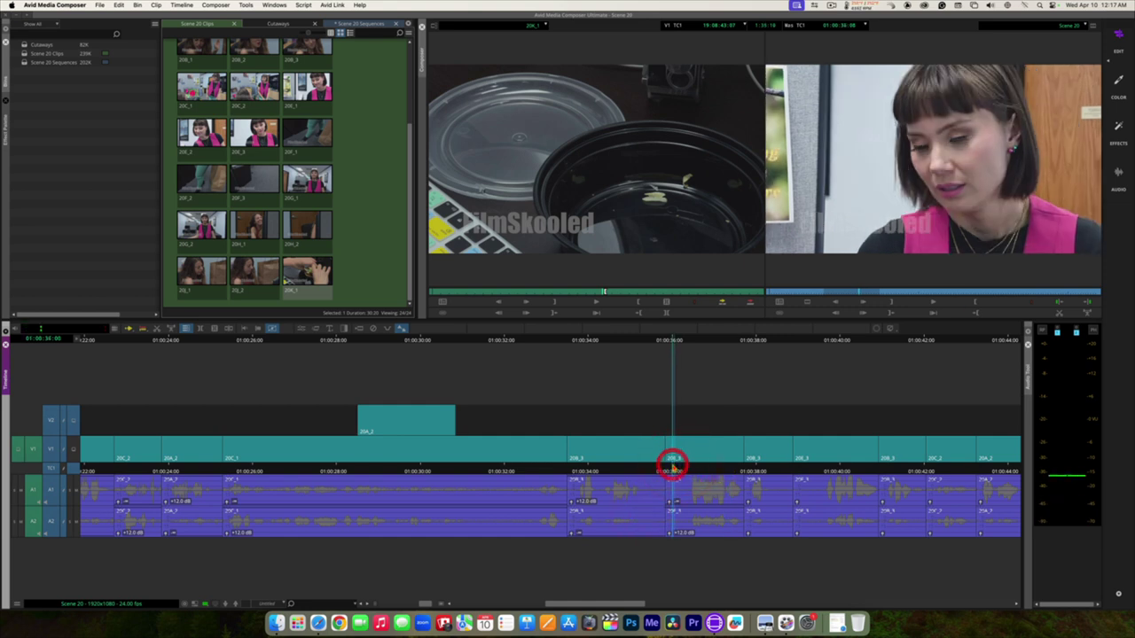
{"action": "key", "text": "space"}
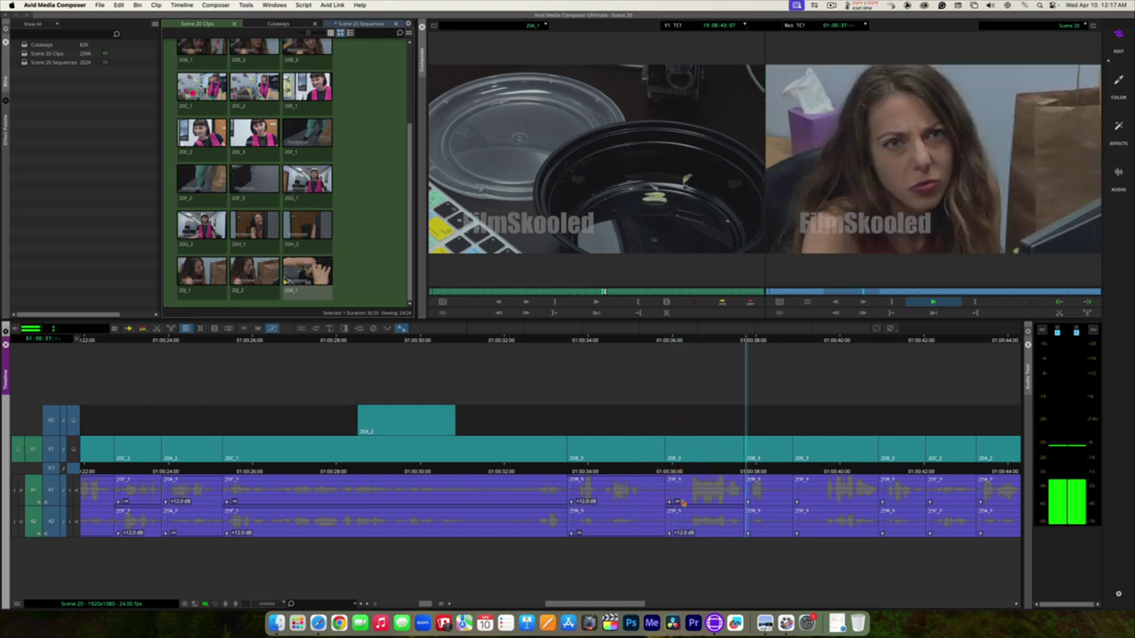
{"action": "key", "text": "space"}
Work through the following clips up to the 20C_1 clip at 01:01:02:00, setting each dialogue track to +12 dB and silencing the other track
{"action": "left_click_drag", "start_coordinate": [622, 603], "coordinate": [648, 603]}
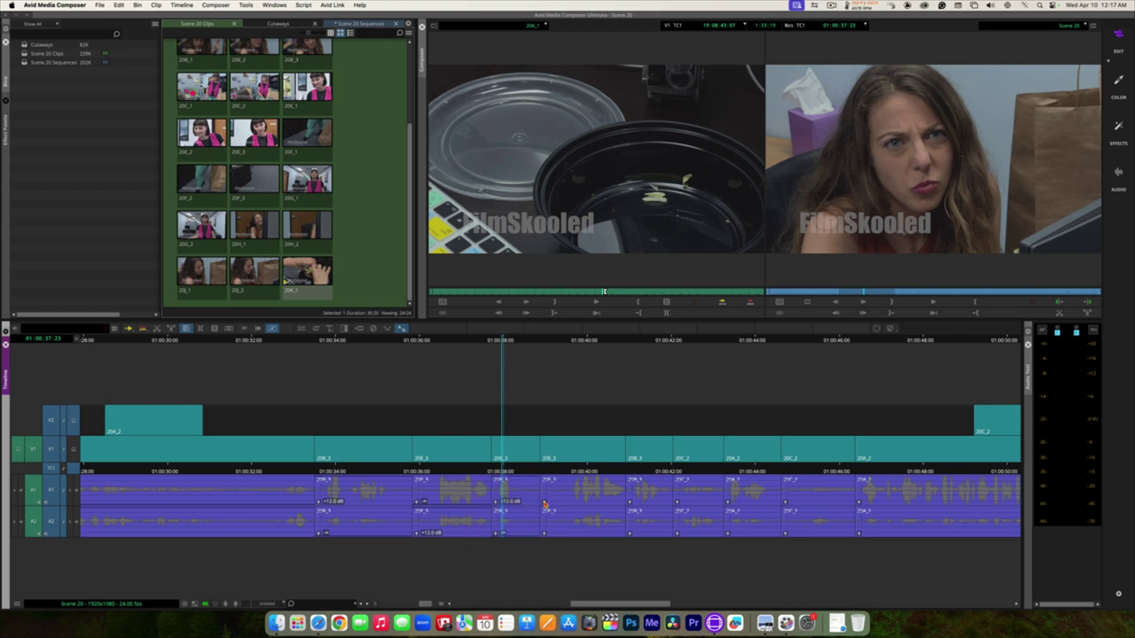
{"action": "key", "text": "space"}
{"action": "left_click", "coordinate": [727, 530]}
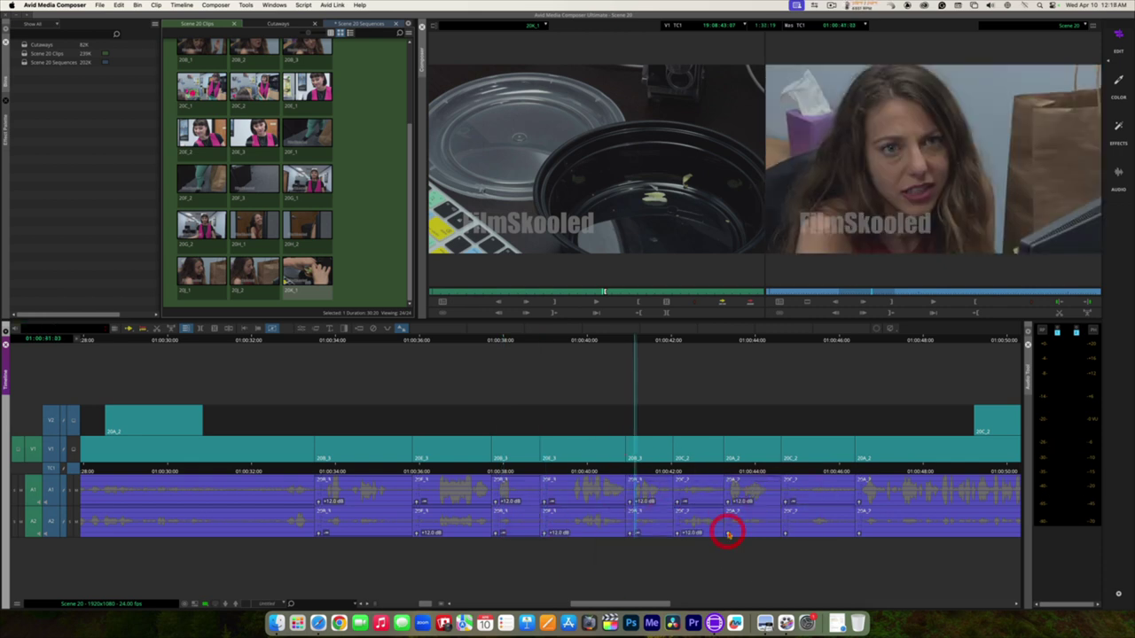
{"action": "left_click", "coordinate": [772, 464]}
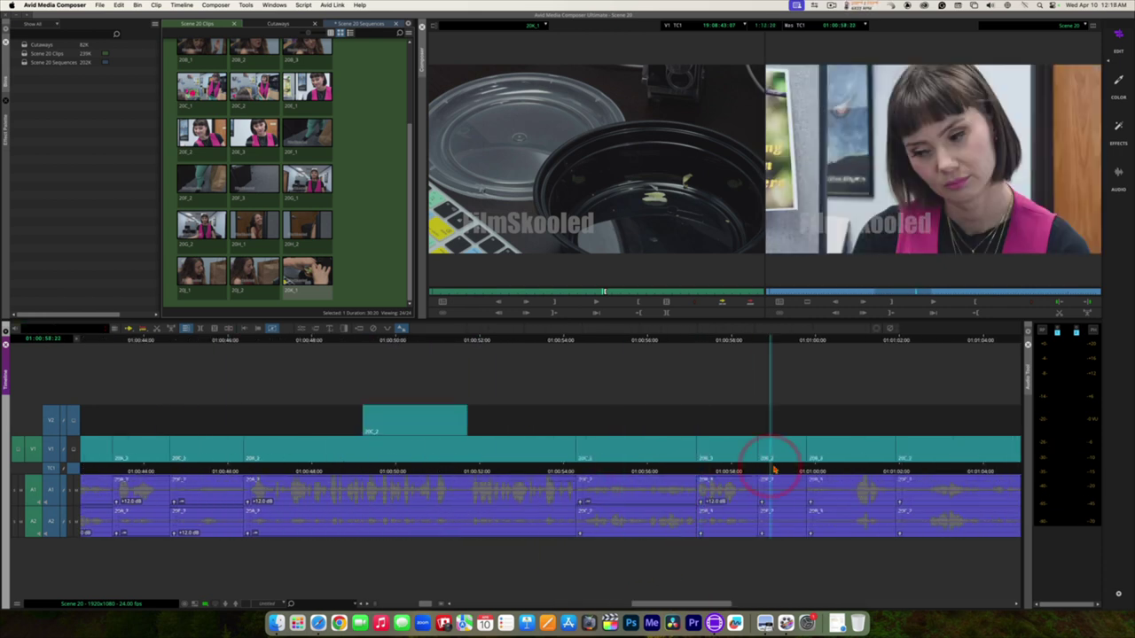
{"action": "left_click", "coordinate": [885, 523]}
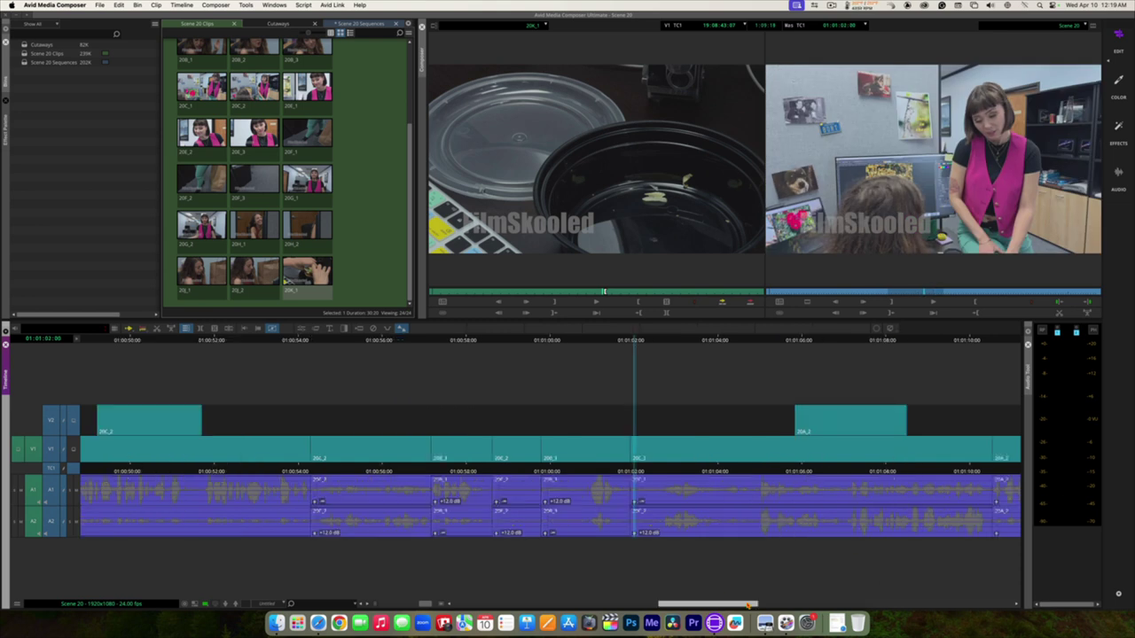
Work through the clips from about 01:01:10 up to the 20E_3 clip at 01:01:46:21, setting each dialogue track to +12 dB and silencing the other
{"action": "left_click", "coordinate": [684, 520]}
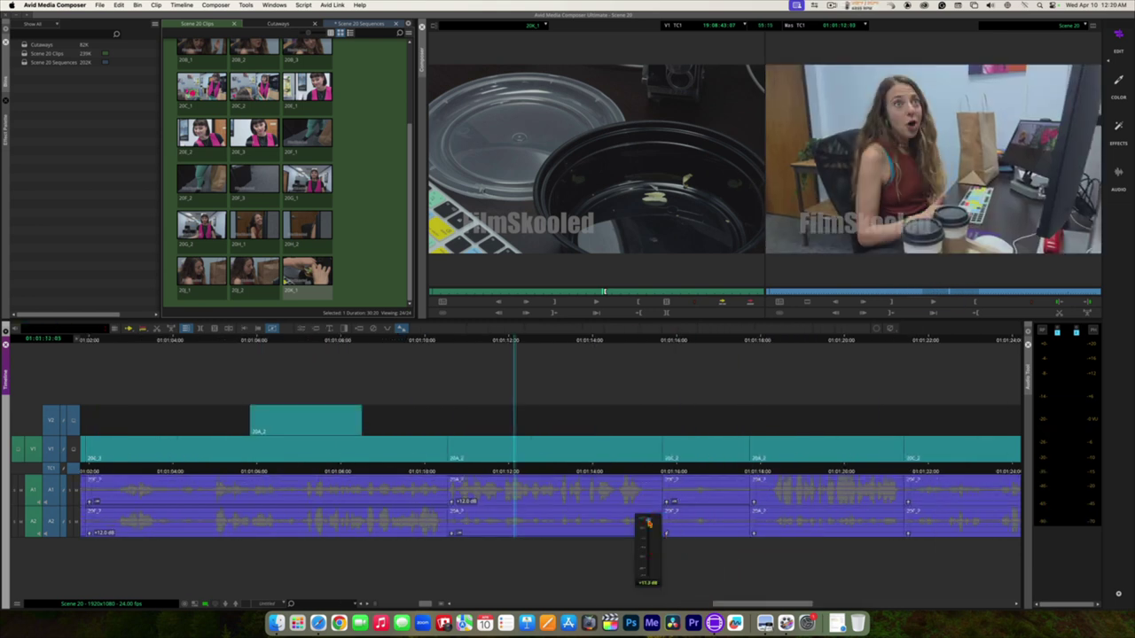
{"action": "left_click", "coordinate": [786, 519]}
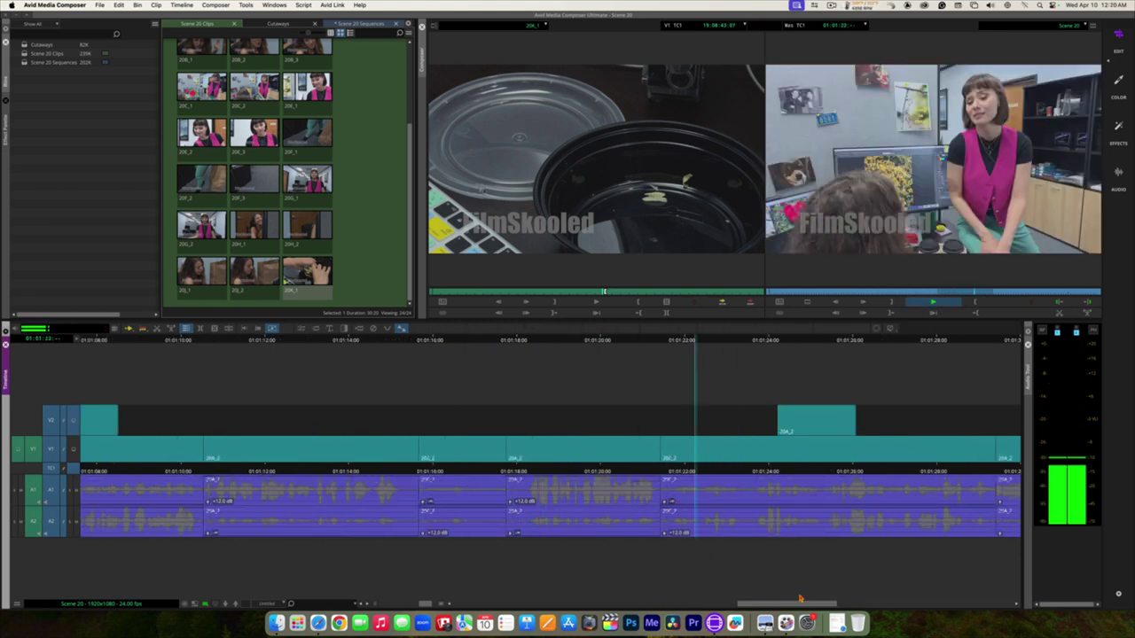
{"action": "left_click", "coordinate": [735, 496]}
{"action": "left_click_drag", "start_coordinate": [735, 496], "coordinate": [735, 562]}
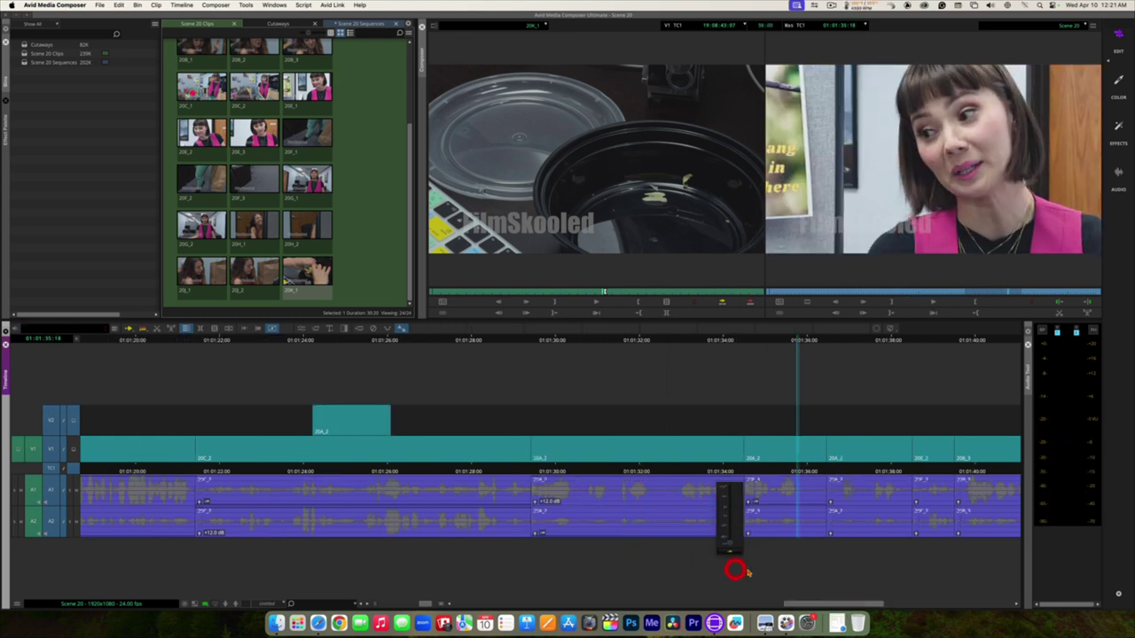
{"action": "left_click", "coordinate": [653, 501]}
{"action": "left_click", "coordinate": [747, 501]}
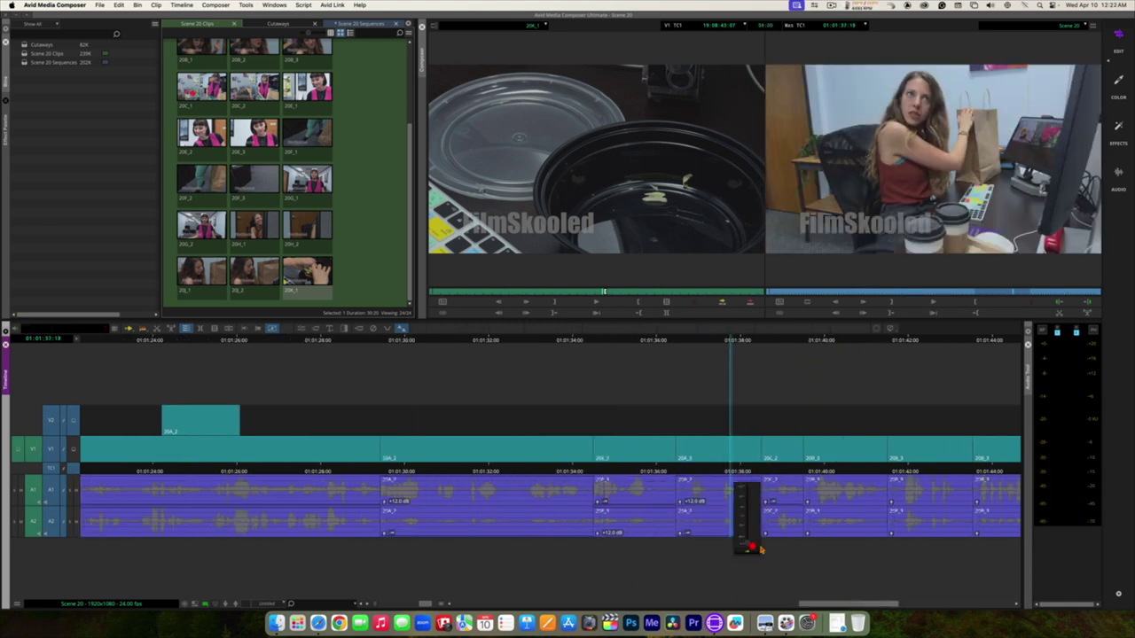
{"action": "left_click", "coordinate": [595, 503]}
{"action": "left_click_drag", "start_coordinate": [839, 604], "coordinate": [878, 602]}
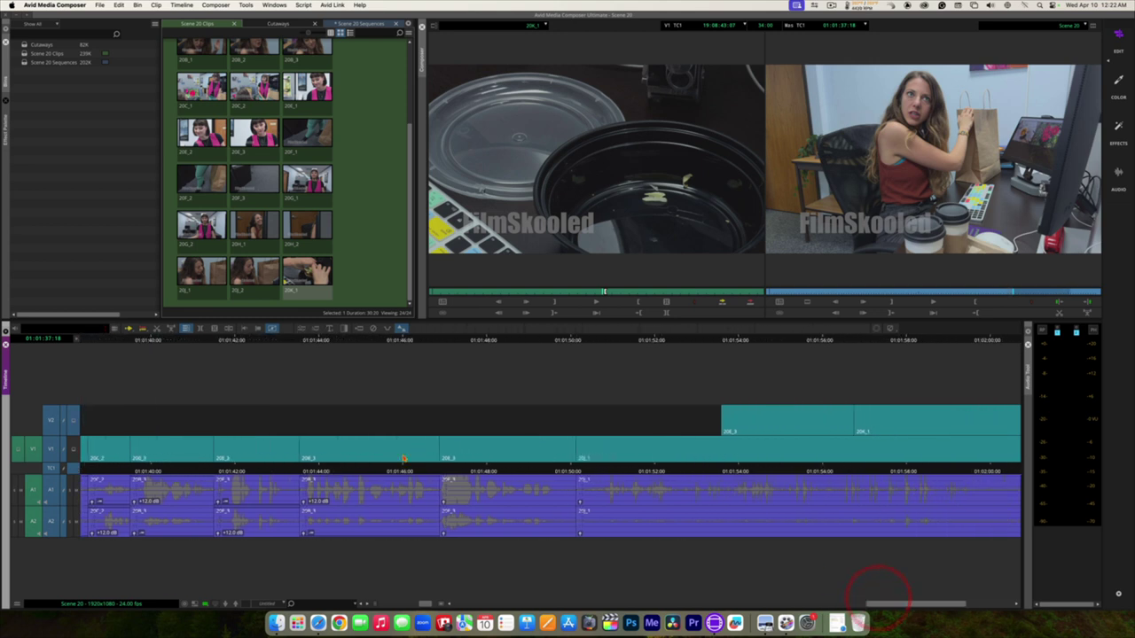
Try adjusting the 20E_3 clip at 01:01:46:21 with its clip gain faders, setting track A1 to -0.6 dB and trying track A2
{"action": "left_click_drag", "start_coordinate": [418, 471], "coordinate": [438, 463]}
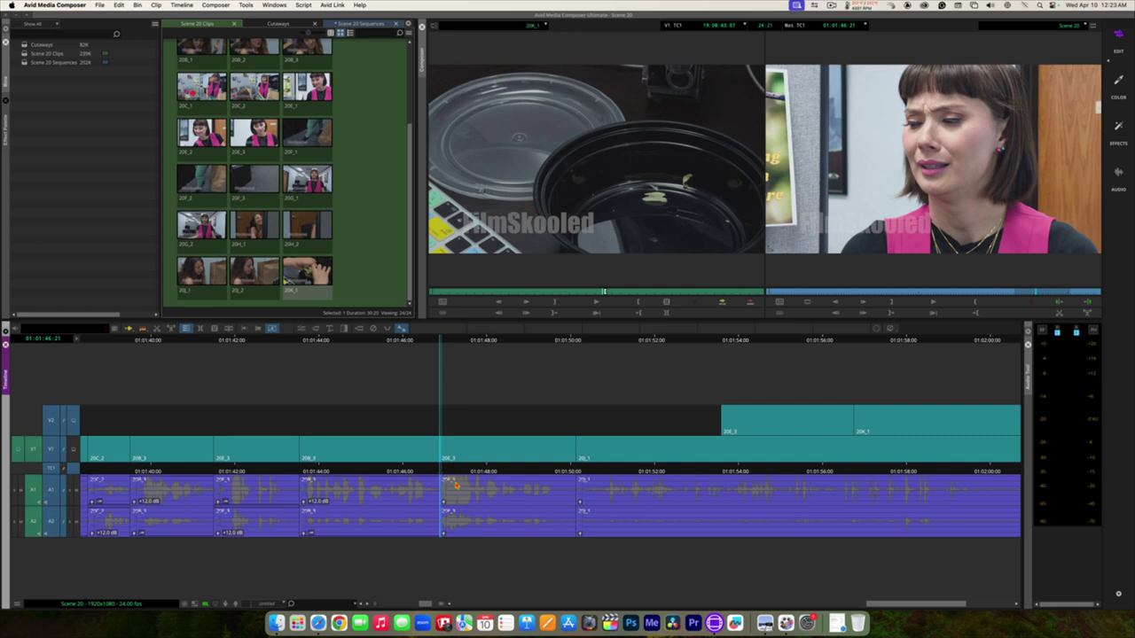
{"action": "mouse_move", "coordinate": [445, 505]}
{"action": "left_mouse_down"}
{"action": "mouse_move", "coordinate": [430, 541]}
{"action": "mouse_move", "coordinate": [425, 507]}
{"action": "left_mouse_up"}
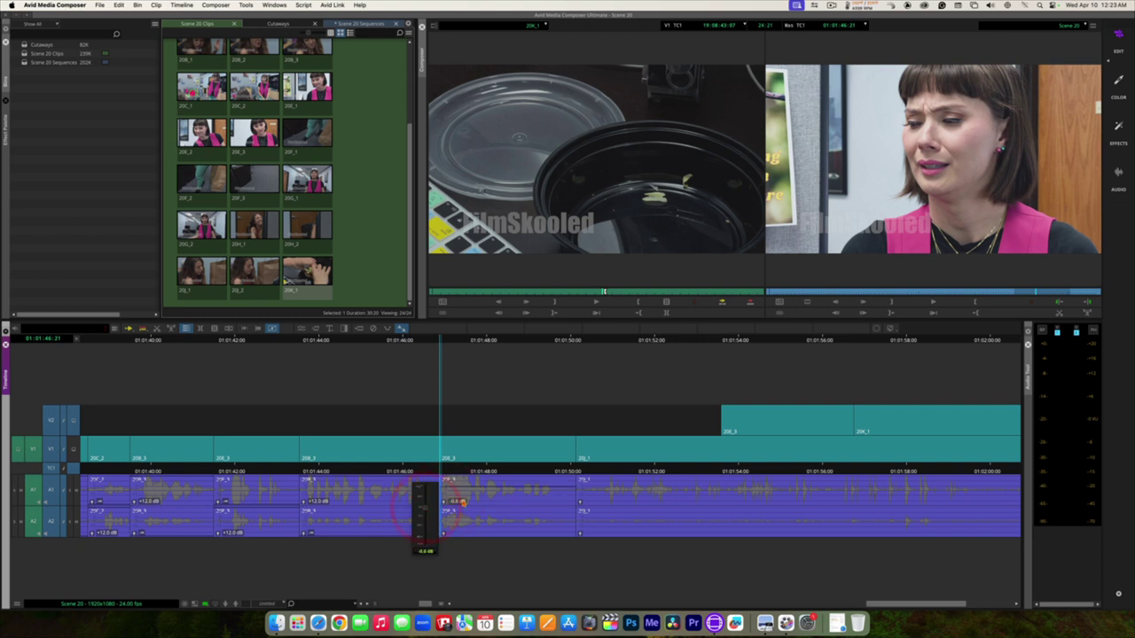
{"action": "left_click", "coordinate": [444, 528]}
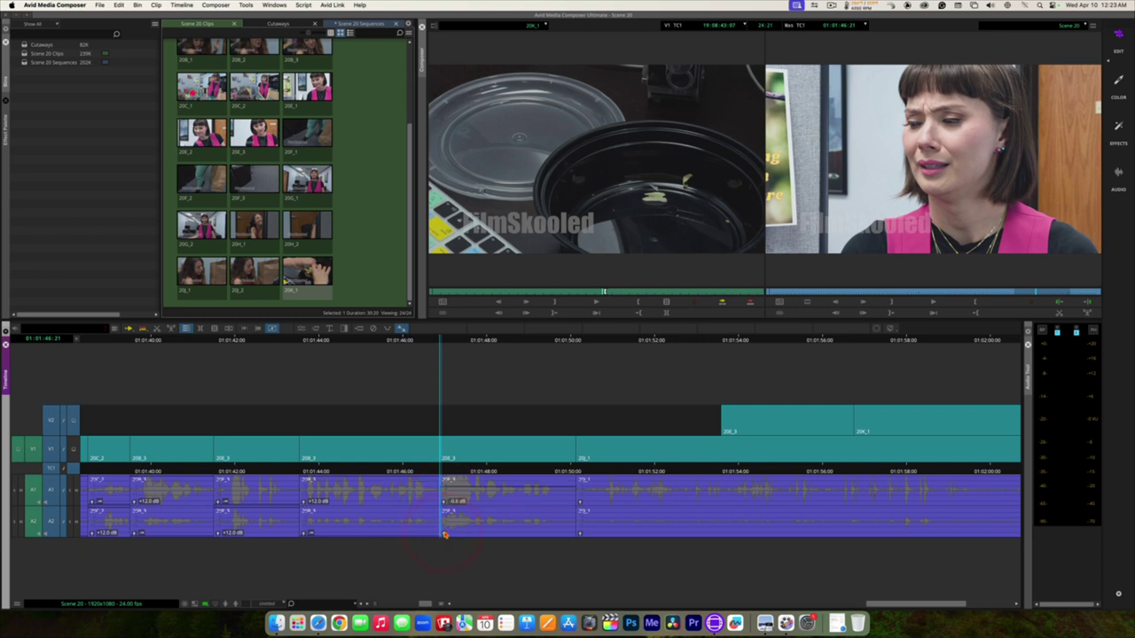
{"action": "left_click", "coordinate": [444, 527]}
{"action": "left_click", "coordinate": [444, 536]}
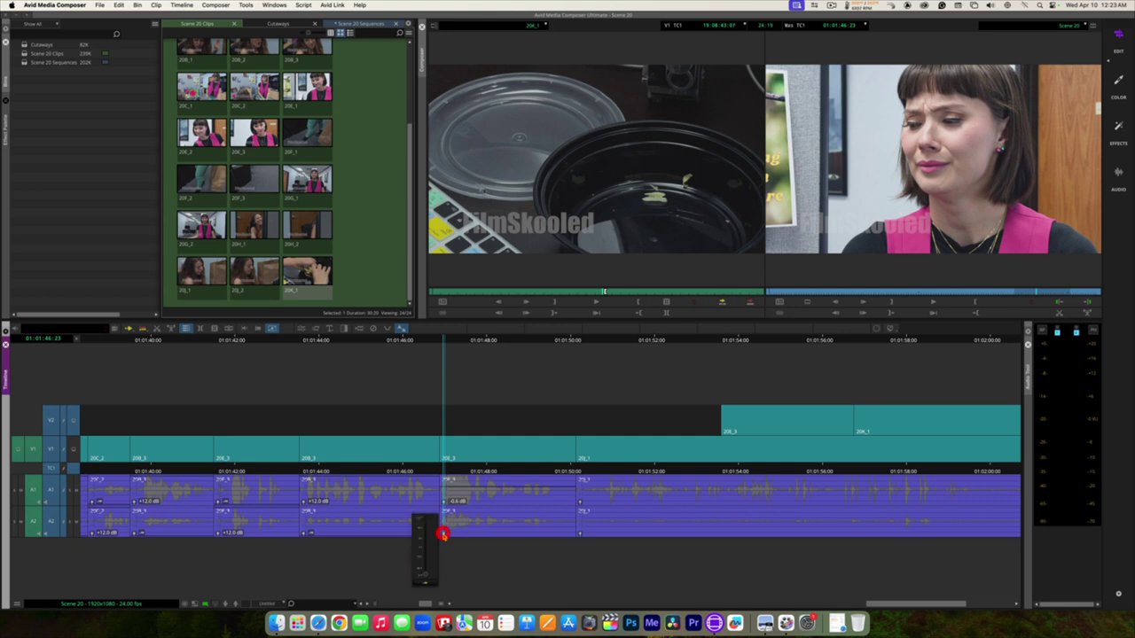
{"action": "left_click_drag", "start_coordinate": [425, 574], "coordinate": [428, 542]}
{"action": "left_click", "coordinate": [449, 540]}
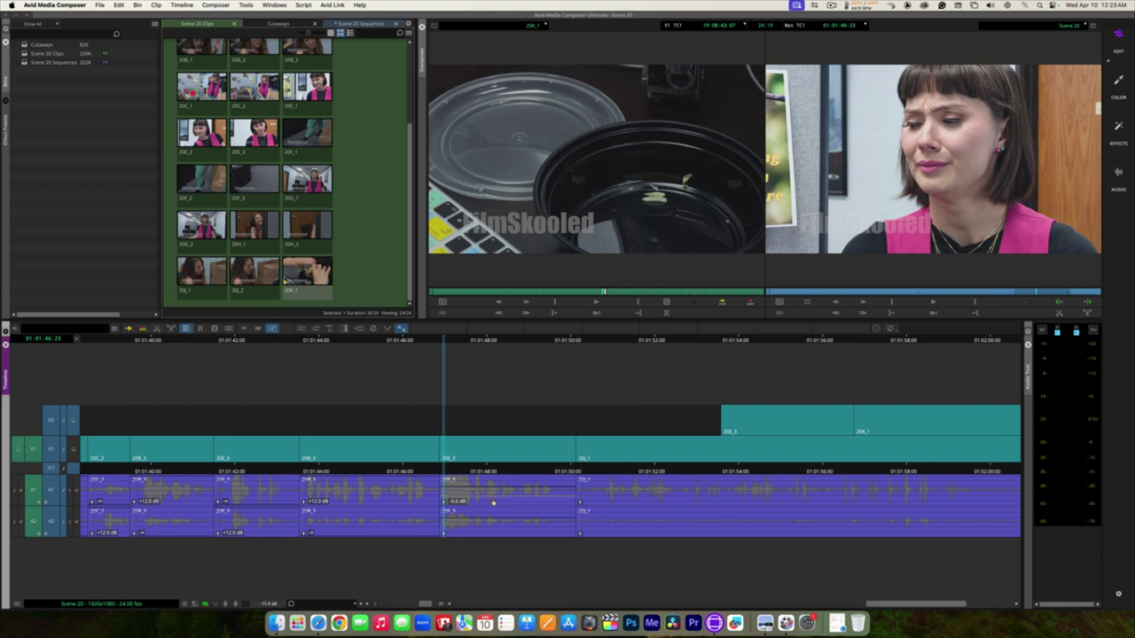
Silence the 20E_3 clip on track A1 with its A2 gain at +12 dB, and play it into the 20J_1 clip
{"action": "left_click_drag", "start_coordinate": [493, 502], "coordinate": [494, 511]}
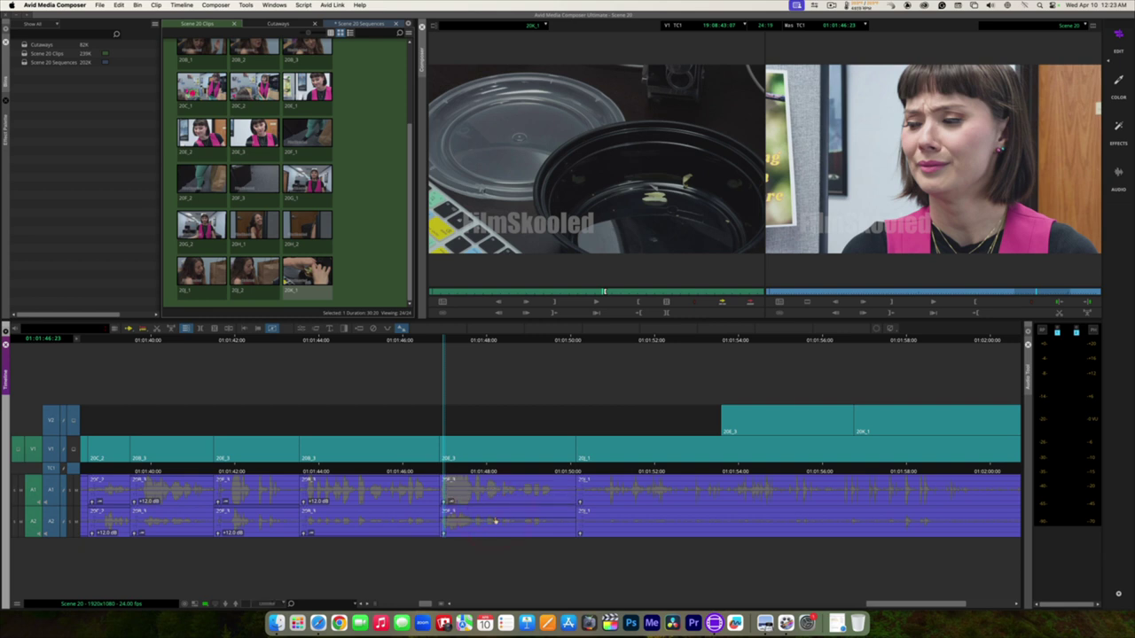
{"action": "left_click_drag", "start_coordinate": [495, 519], "coordinate": [494, 497]}
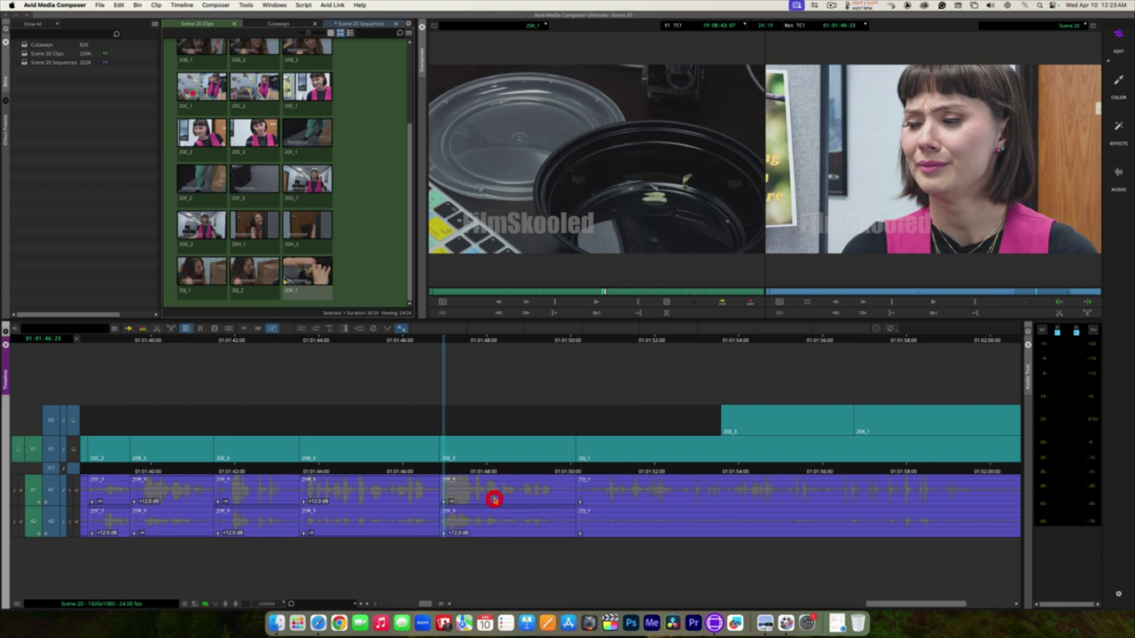
{"action": "key", "text": "space"}
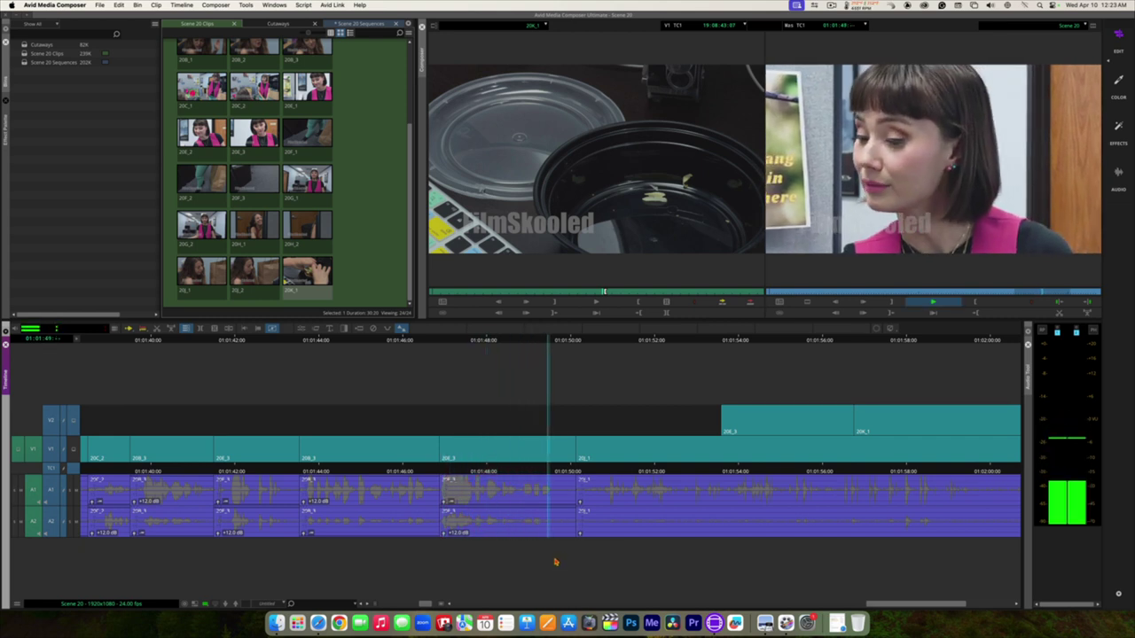
{"action": "key", "text": "space"}
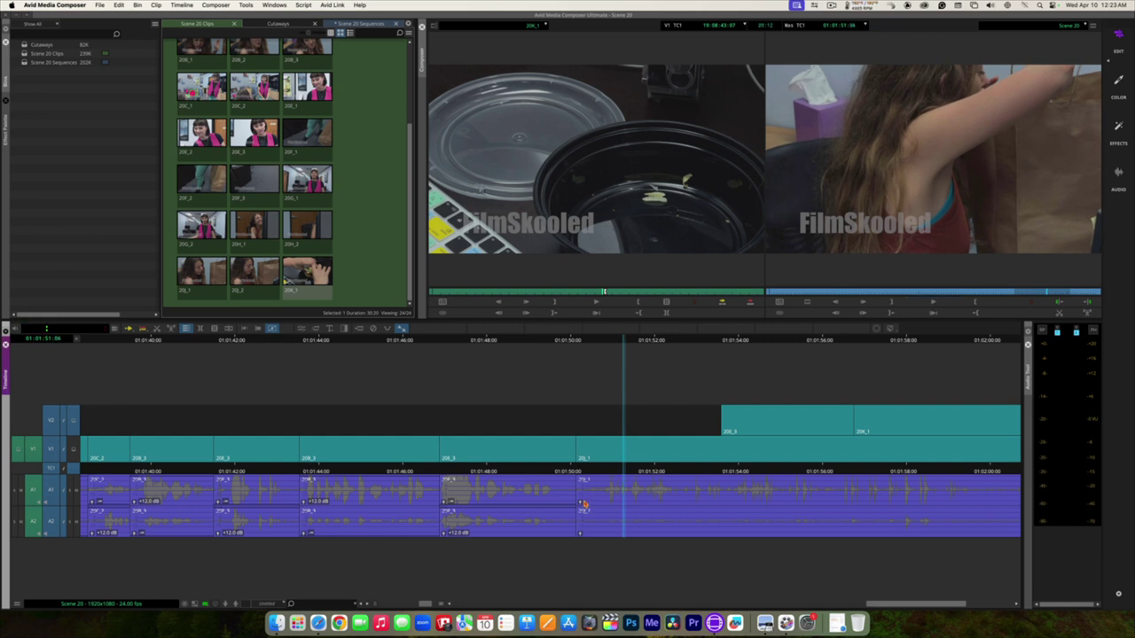
Silence the 20J_1 clip on track A2 and set its track A1 gain to -3.0 dB
{"action": "left_click", "coordinate": [581, 506]}
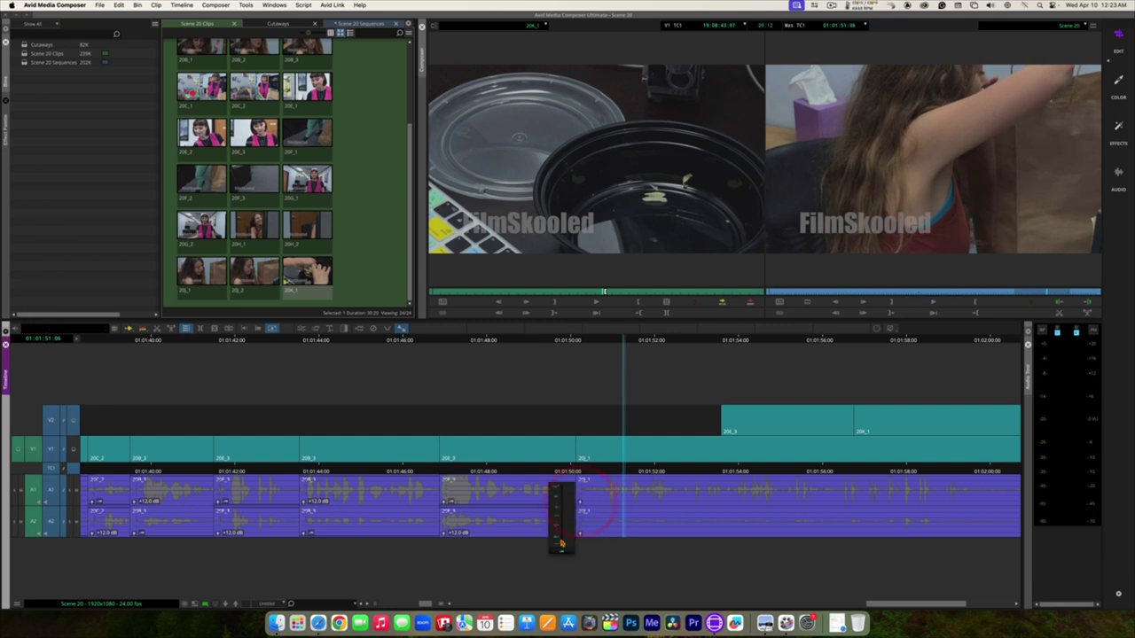
{"action": "left_click_drag", "start_coordinate": [561, 502], "coordinate": [562, 577]}
{"action": "left_click", "coordinate": [578, 533]}
{"action": "left_click", "coordinate": [605, 564]}
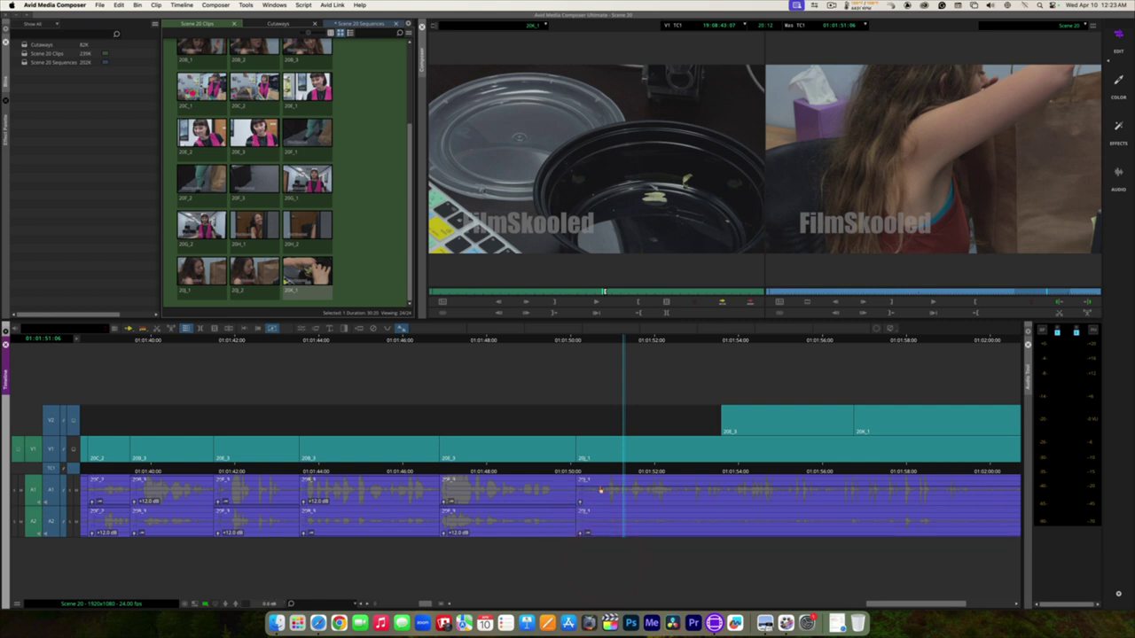
{"action": "left_click", "coordinate": [600, 489]}
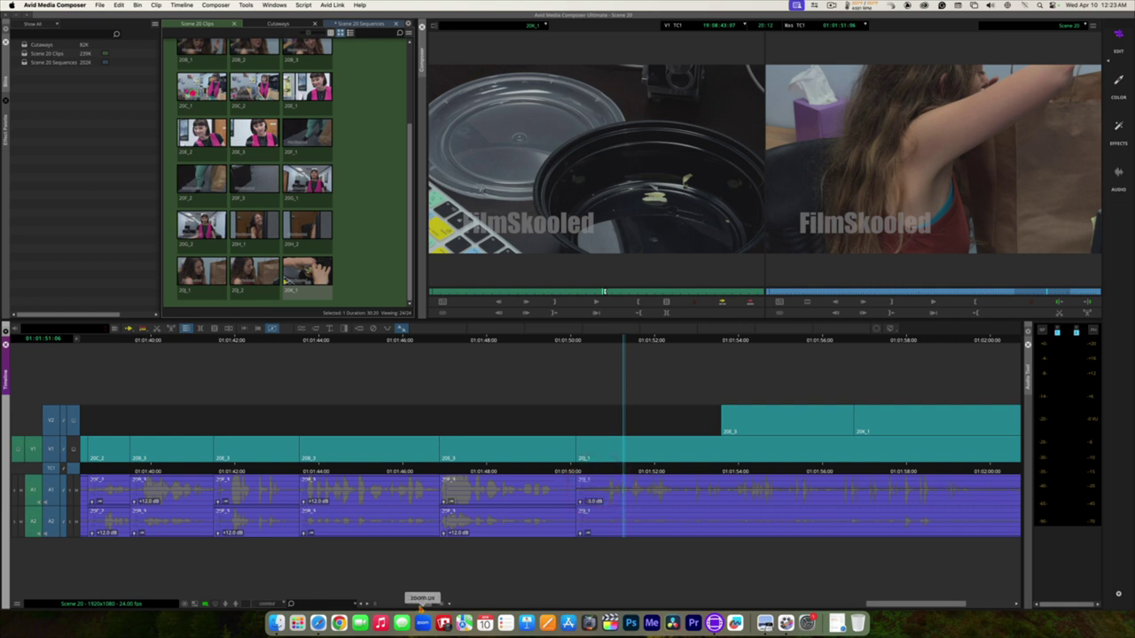
Open the Audio Mixer to view the A1 and A2 clip volume faders, and close it again
{"action": "left_click_drag", "start_coordinate": [426, 604], "coordinate": [415, 604]}
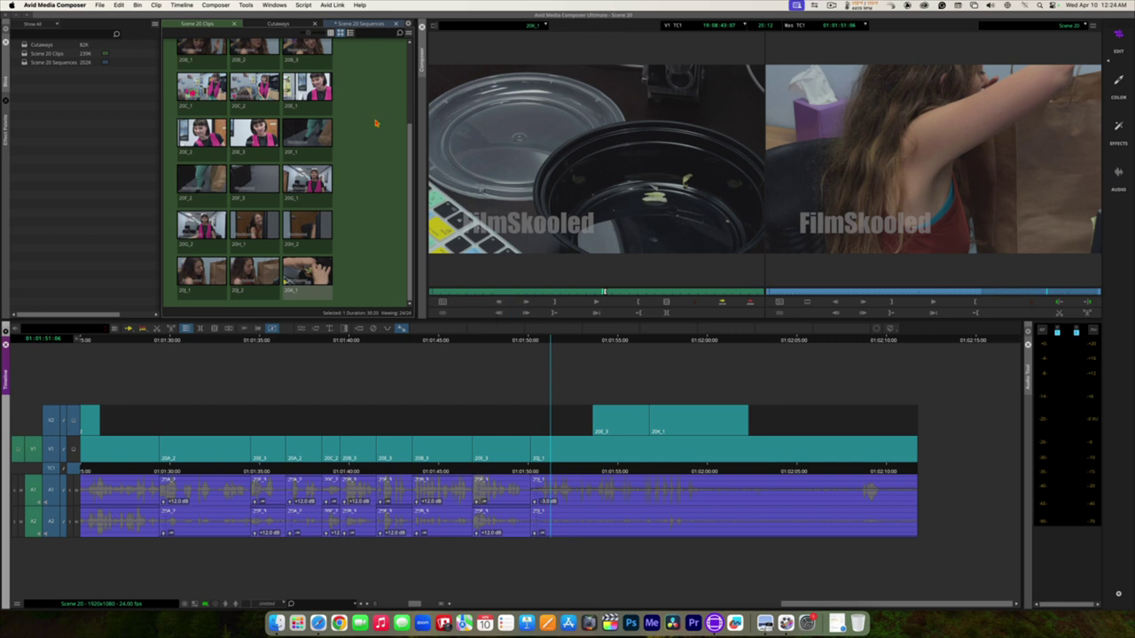
{"action": "left_click", "coordinate": [245, 5]}
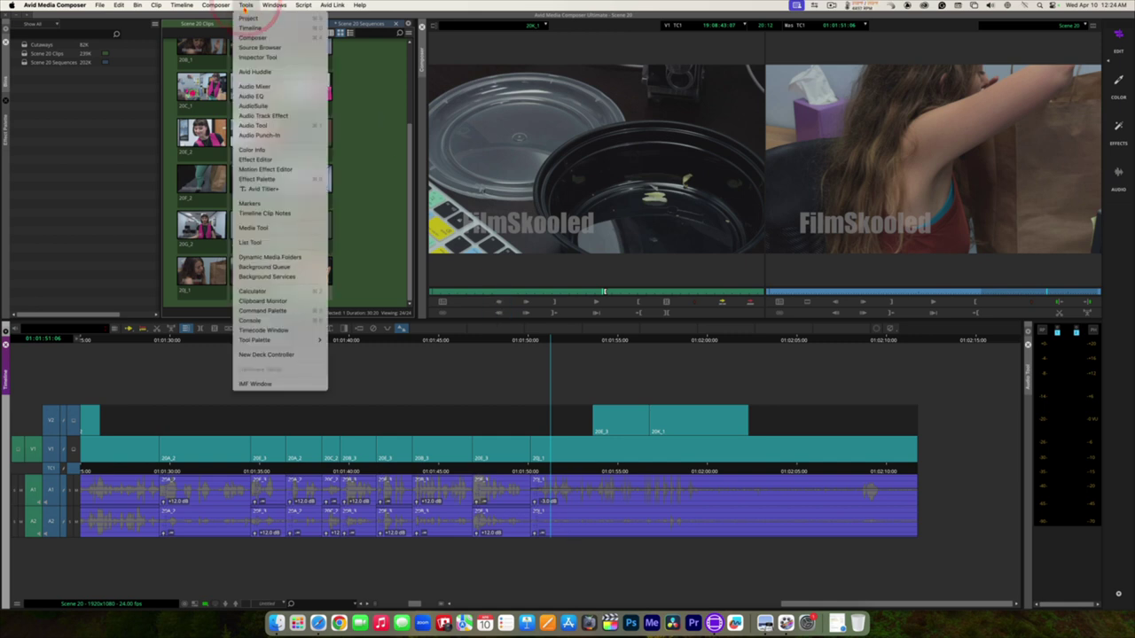
{"action": "left_click", "coordinate": [263, 87]}
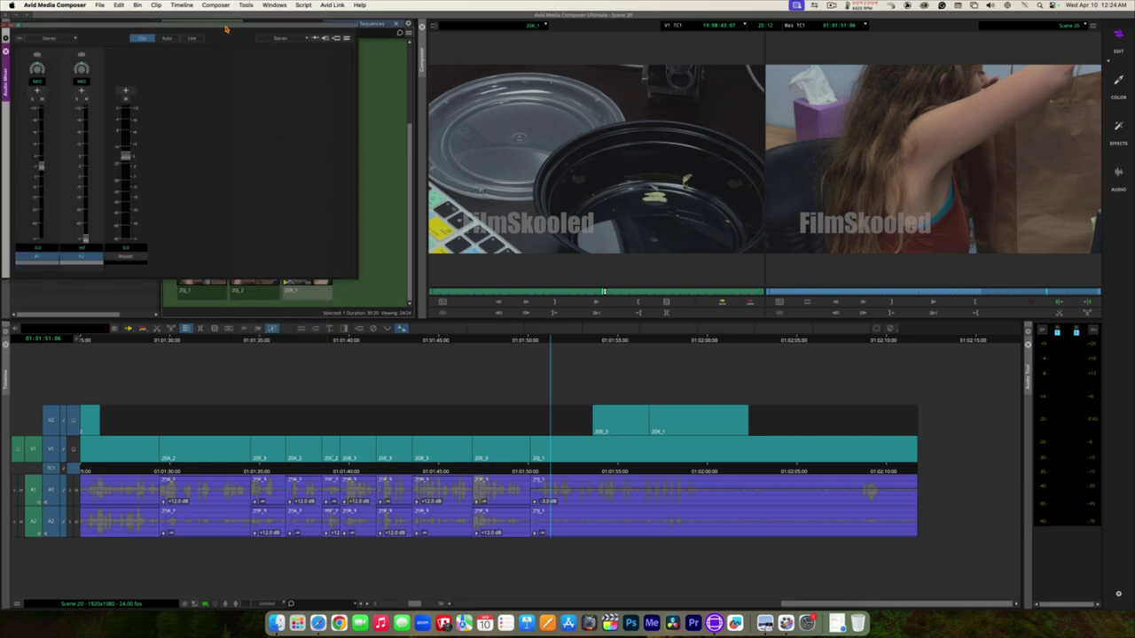
{"action": "left_click_drag", "start_coordinate": [227, 32], "coordinate": [390, 93]}
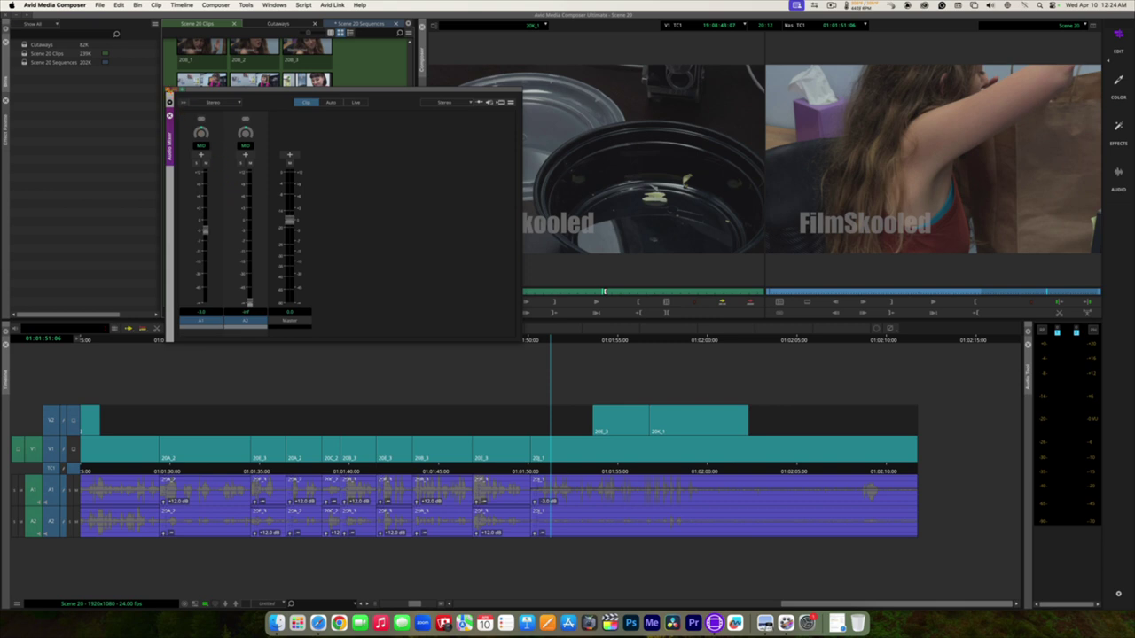
{"action": "left_click", "coordinate": [169, 90]}
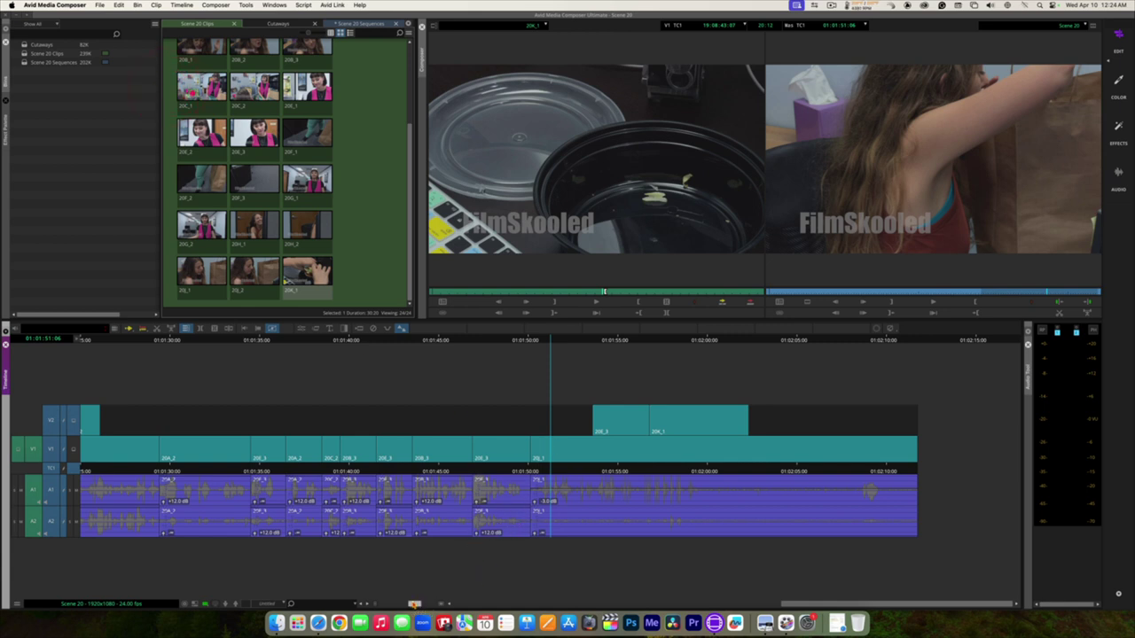
Mark an In point at 01:00:04:17, before the first audio clip, and an Out point at the end of the sequence
{"action": "left_click_drag", "start_coordinate": [415, 605], "coordinate": [386, 604]}
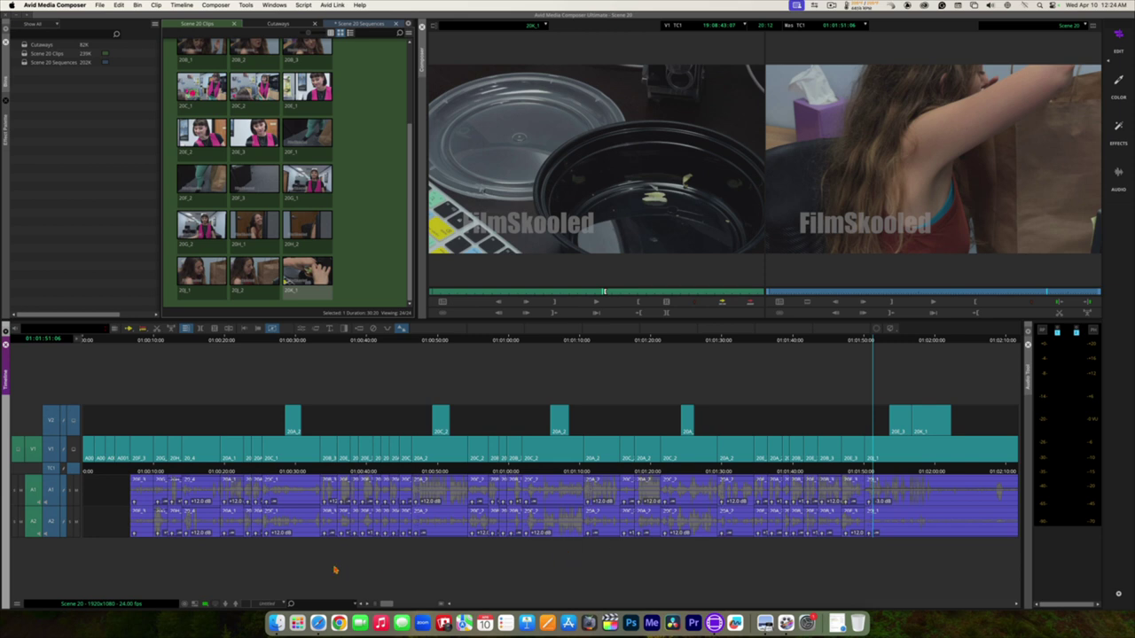
{"action": "left_click", "coordinate": [137, 470]}
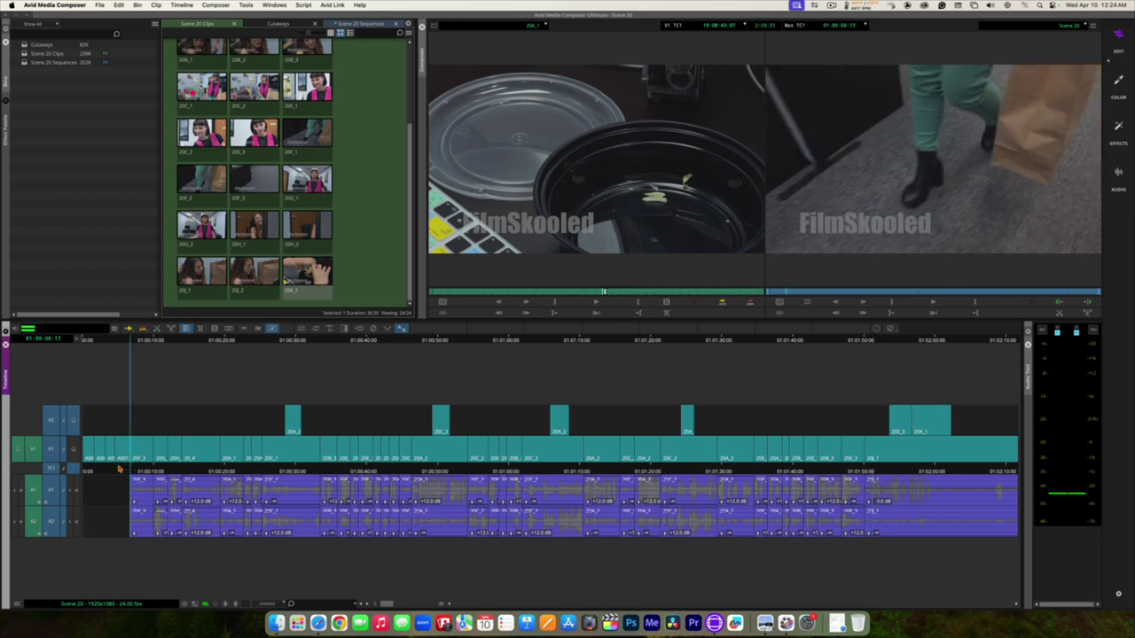
{"action": "left_click", "coordinate": [115, 460]}
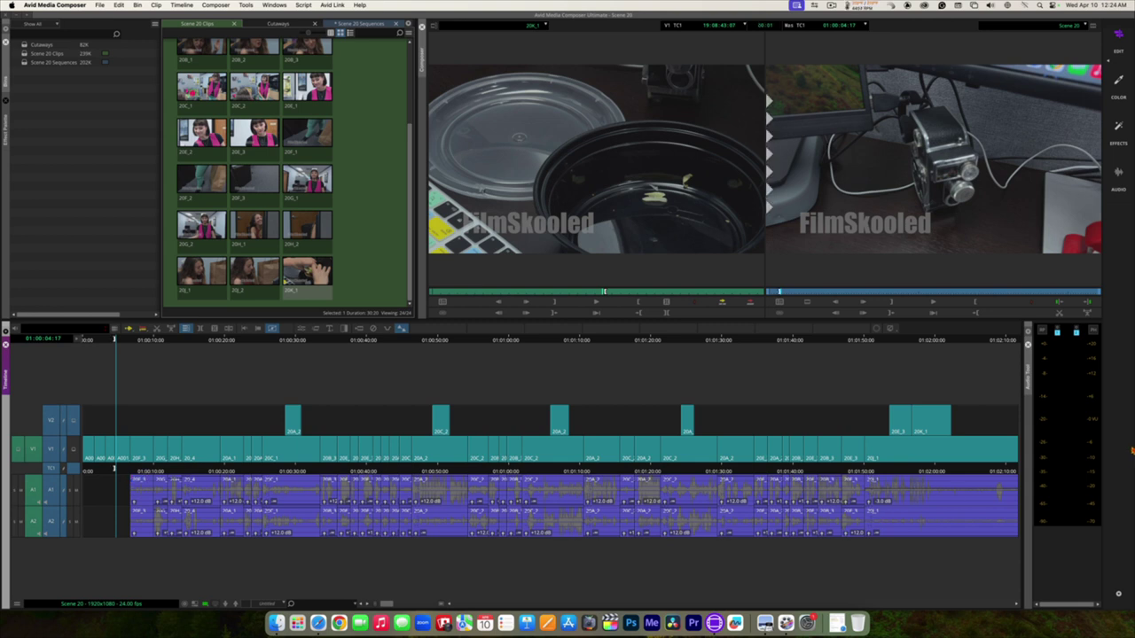
{"action": "left_click", "coordinate": [1018, 470]}
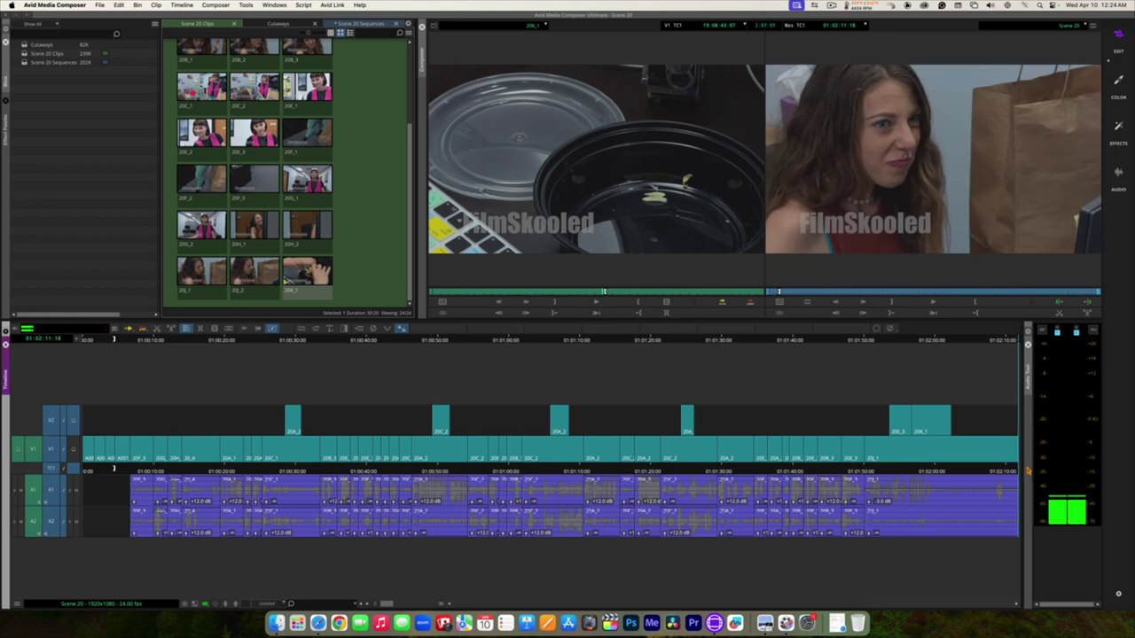
{"action": "left_click", "coordinate": [1027, 468]}
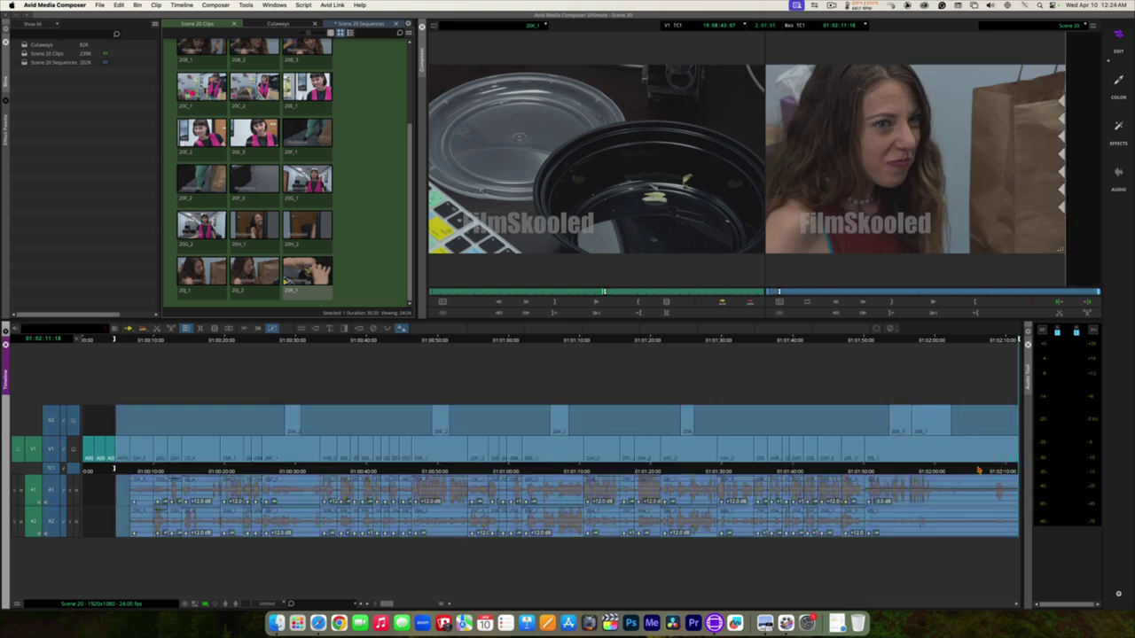
Park on the cut into the 20J_1 clip and deselect video tracks V2 and V1, keeping A1 and A2 selected
{"action": "left_click", "coordinate": [898, 470]}
{"action": "left_click_drag", "start_coordinate": [874, 474], "coordinate": [864, 469]}
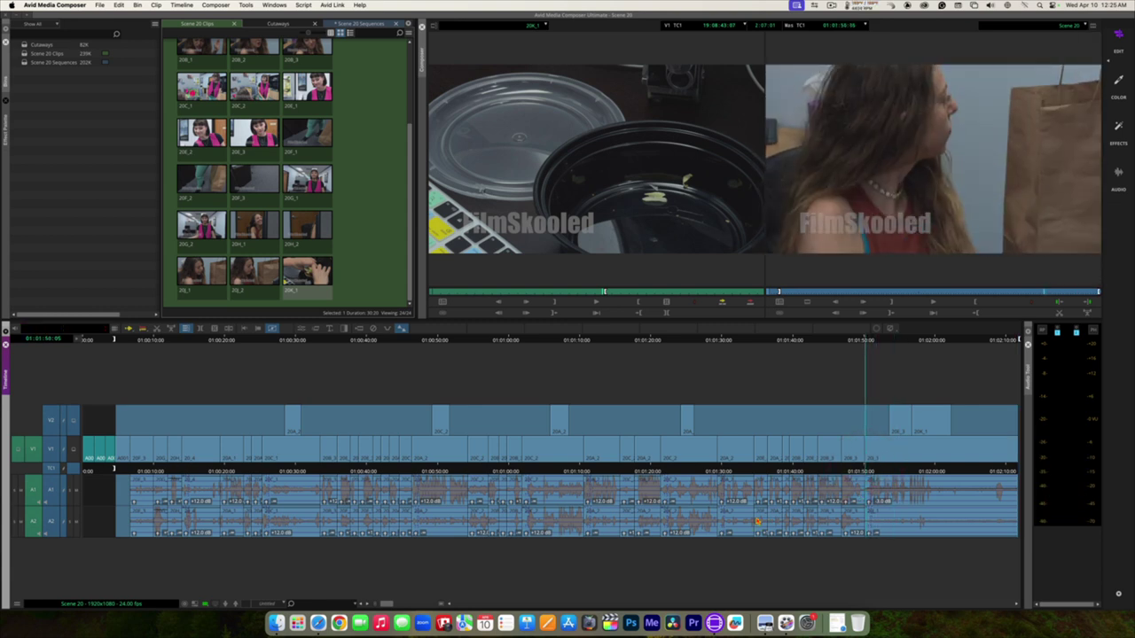
{"action": "left_click", "coordinate": [52, 421]}
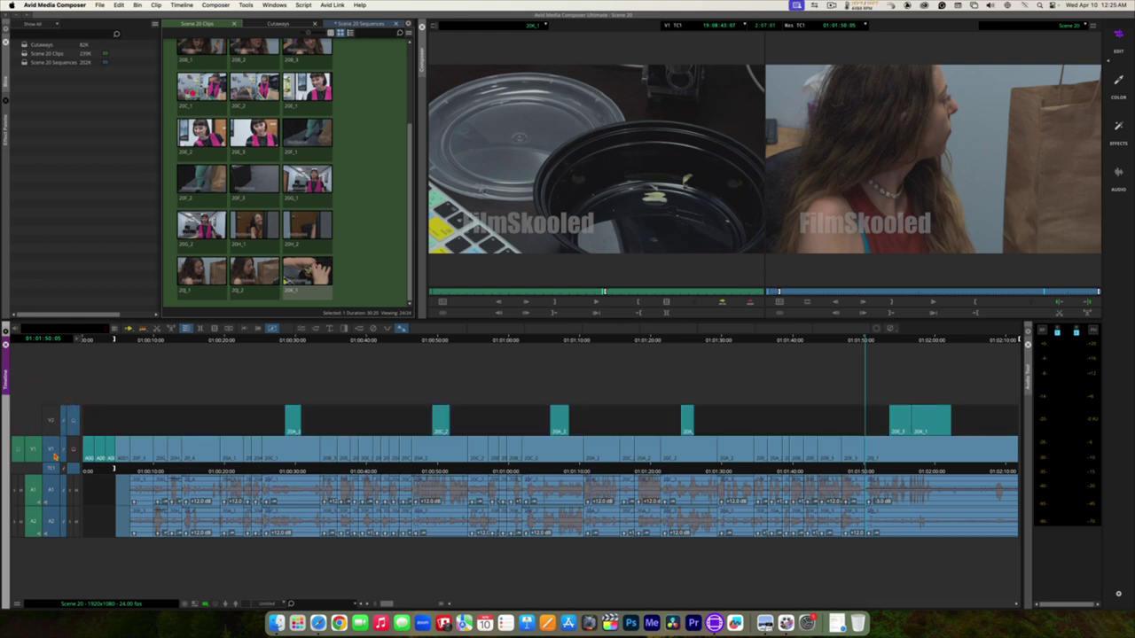
{"action": "left_click", "coordinate": [54, 454]}
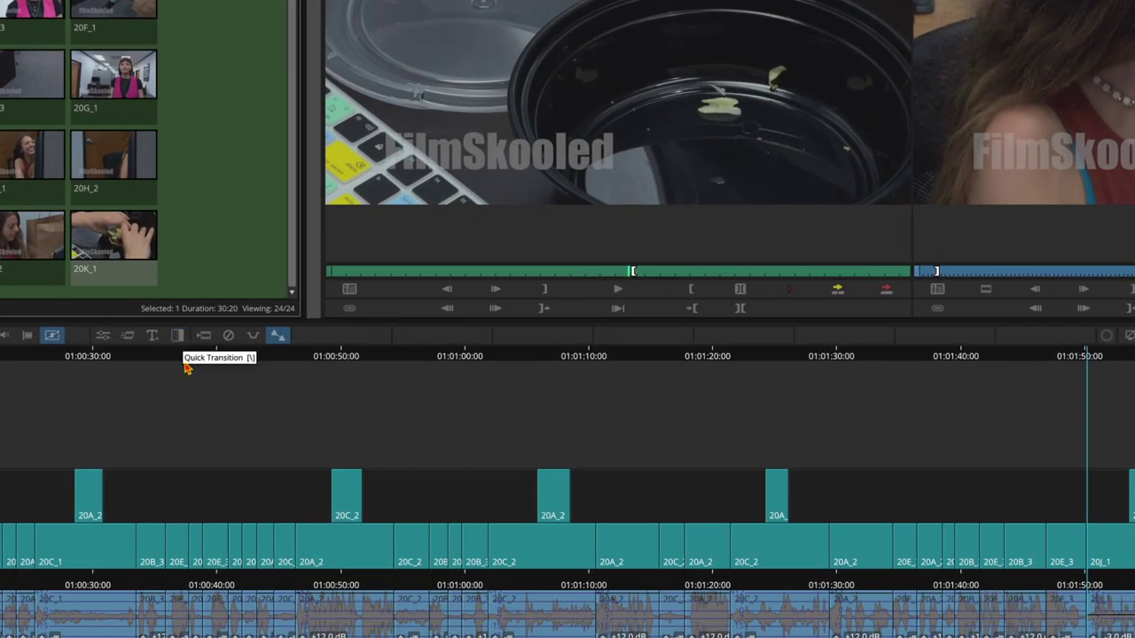
Add 2-frame dissolves centered on the cut to all A1 and A2 transitions between the In and Out points
{"action": "left_click", "coordinate": [177, 337]}
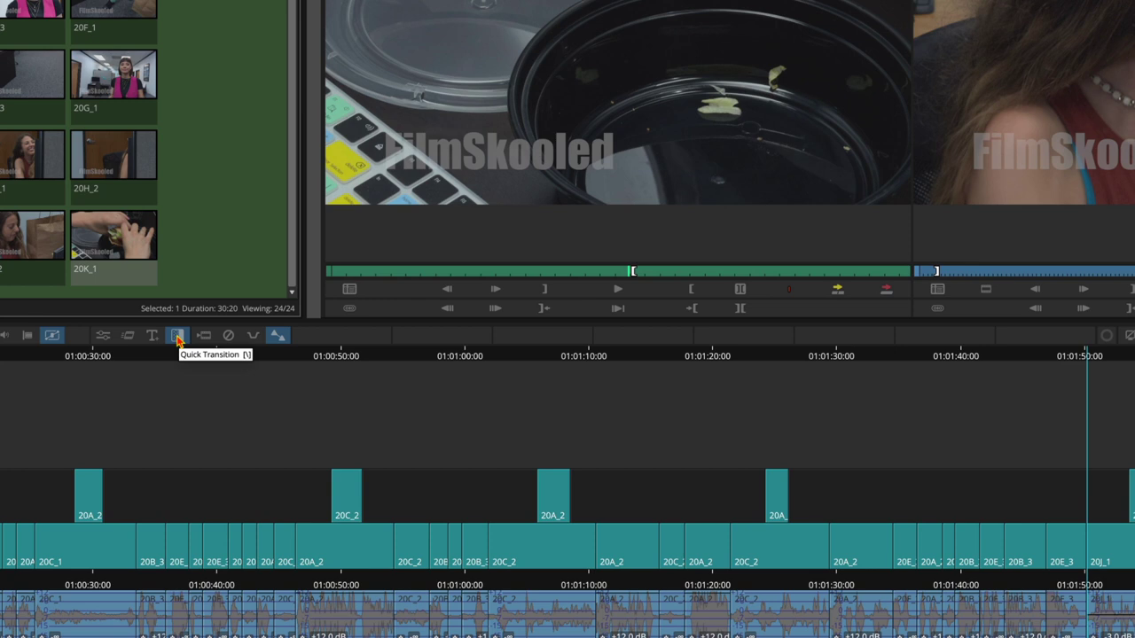
{"action": "left_click", "coordinate": [177, 337]}
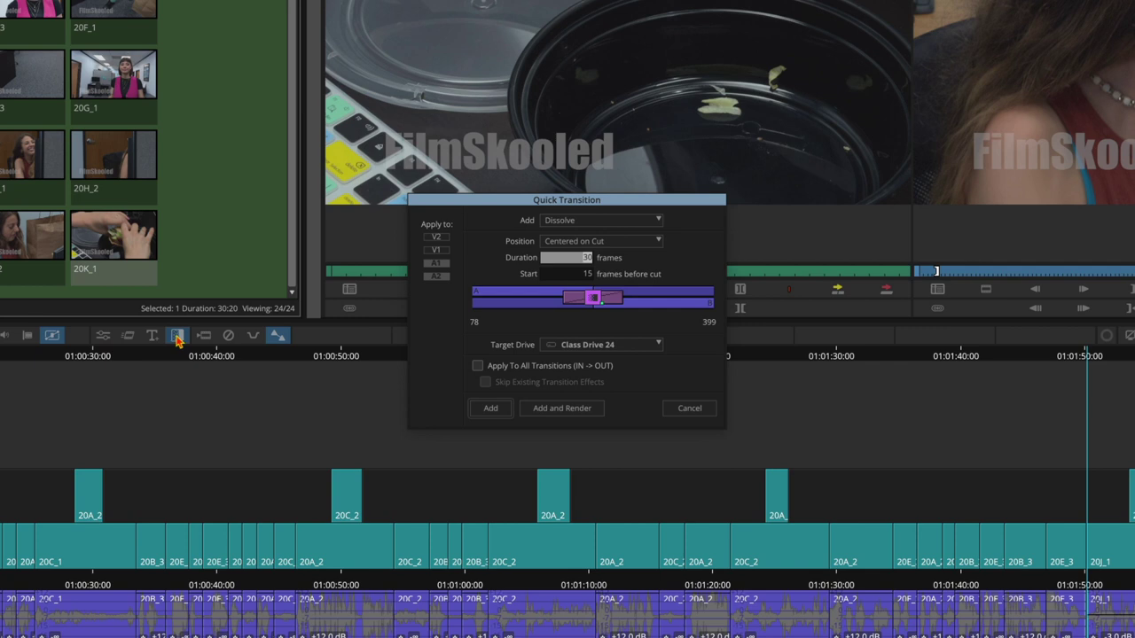
{"action": "left_click_drag", "start_coordinate": [561, 204], "coordinate": [555, 201]}
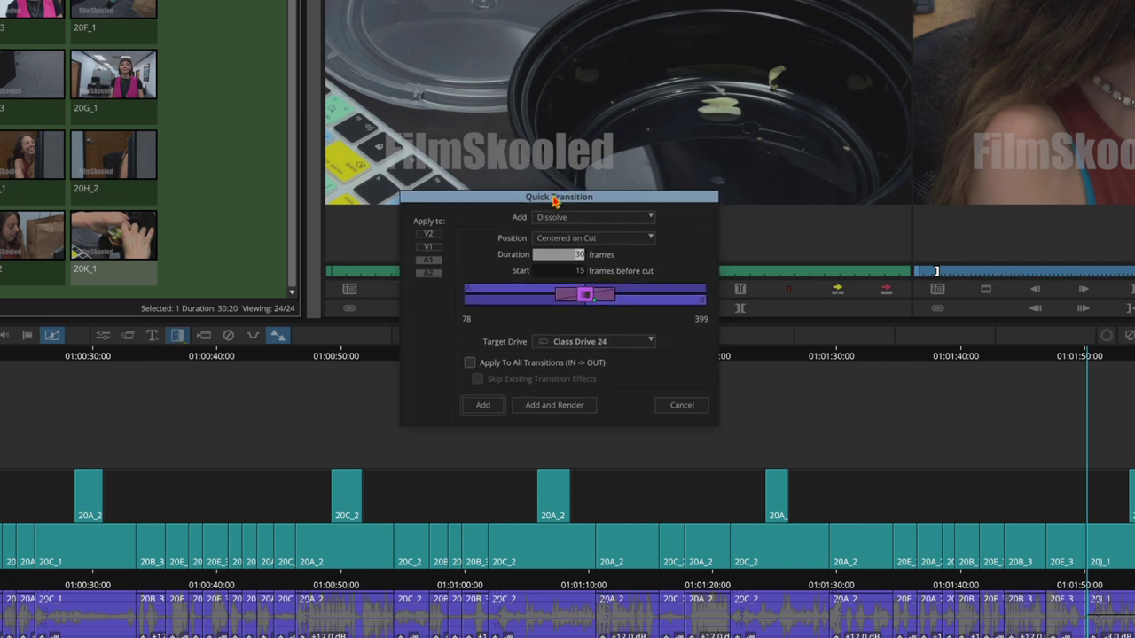
{"action": "left_click", "coordinate": [554, 201]}
{"action": "left_click", "coordinate": [599, 255]}
{"action": "type", "text": "2"}
{"action": "key", "text": "Return"}
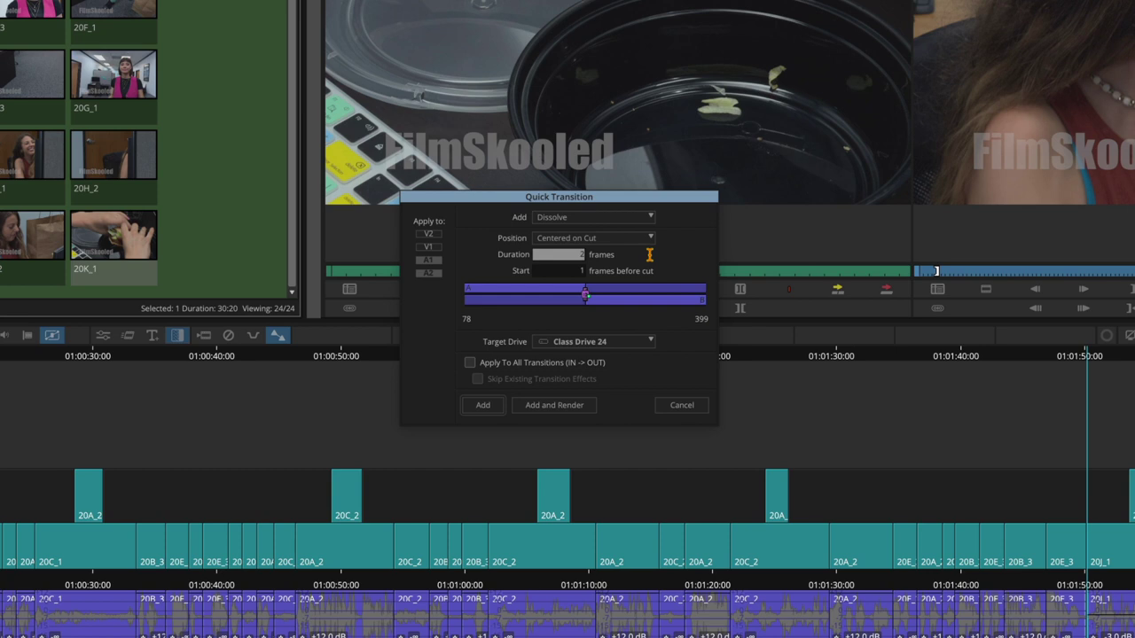
{"action": "left_click", "coordinate": [470, 363]}
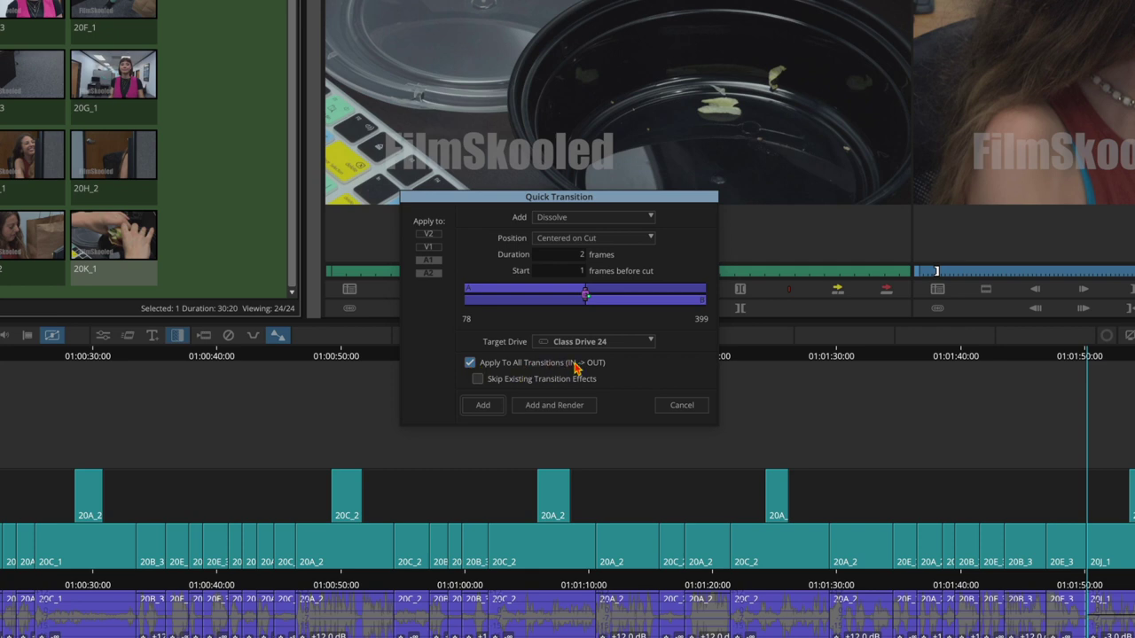
{"action": "left_click", "coordinate": [480, 406]}
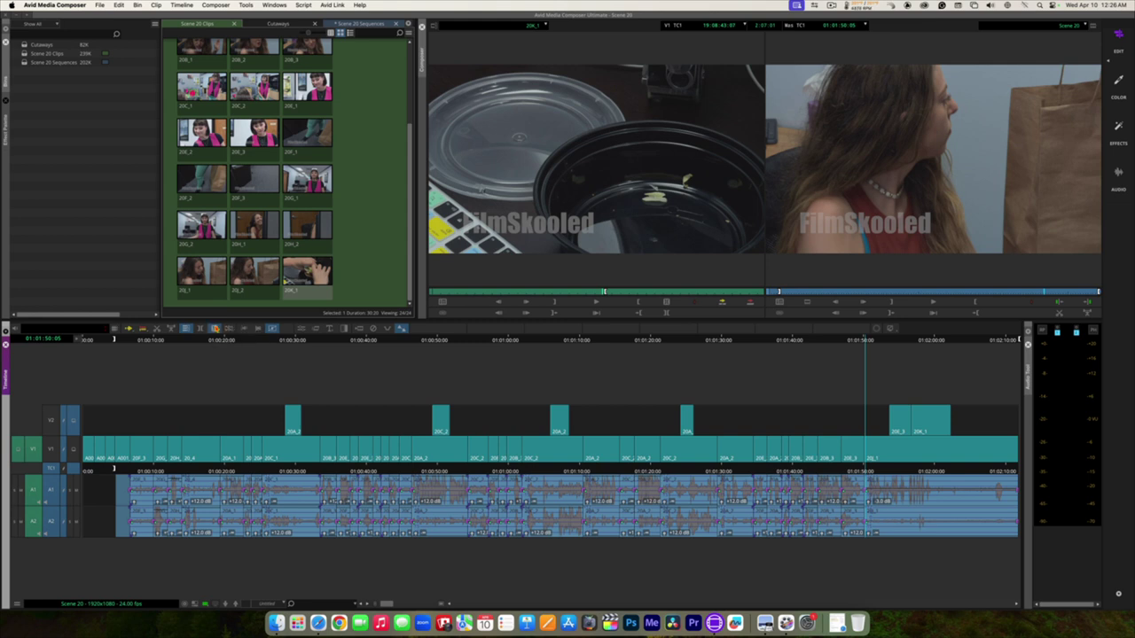
Clear the sequence's In and Out marks and play the whole scene from the start
{"action": "left_click", "coordinate": [215, 328]}
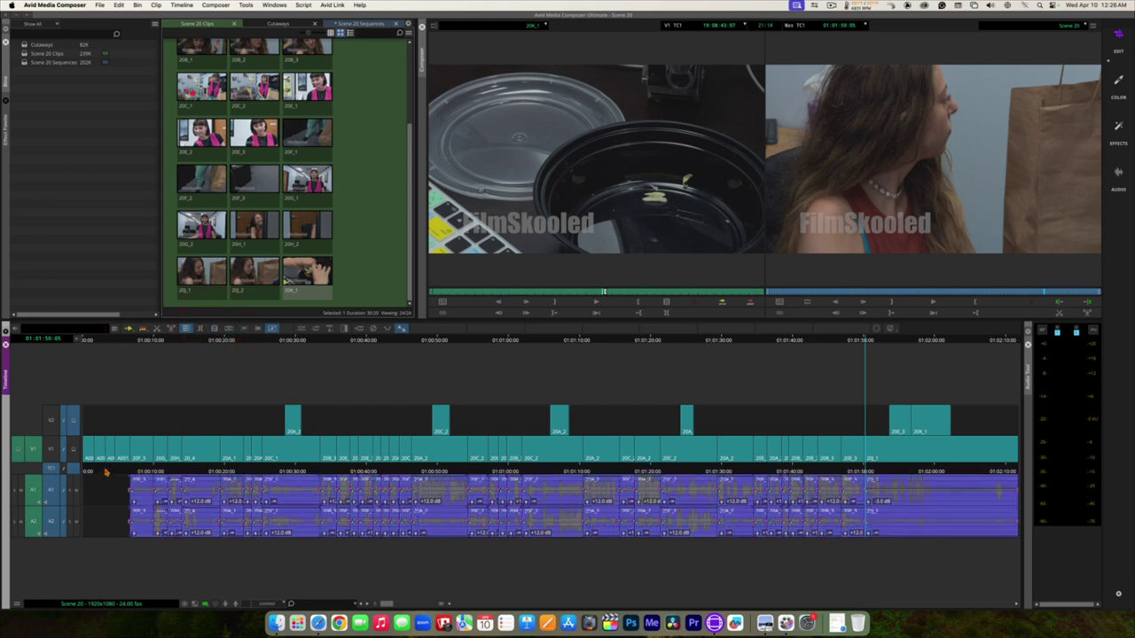
{"action": "left_click_drag", "start_coordinate": [104, 472], "coordinate": [84, 471]}
{"action": "left_click", "coordinate": [51, 470]}
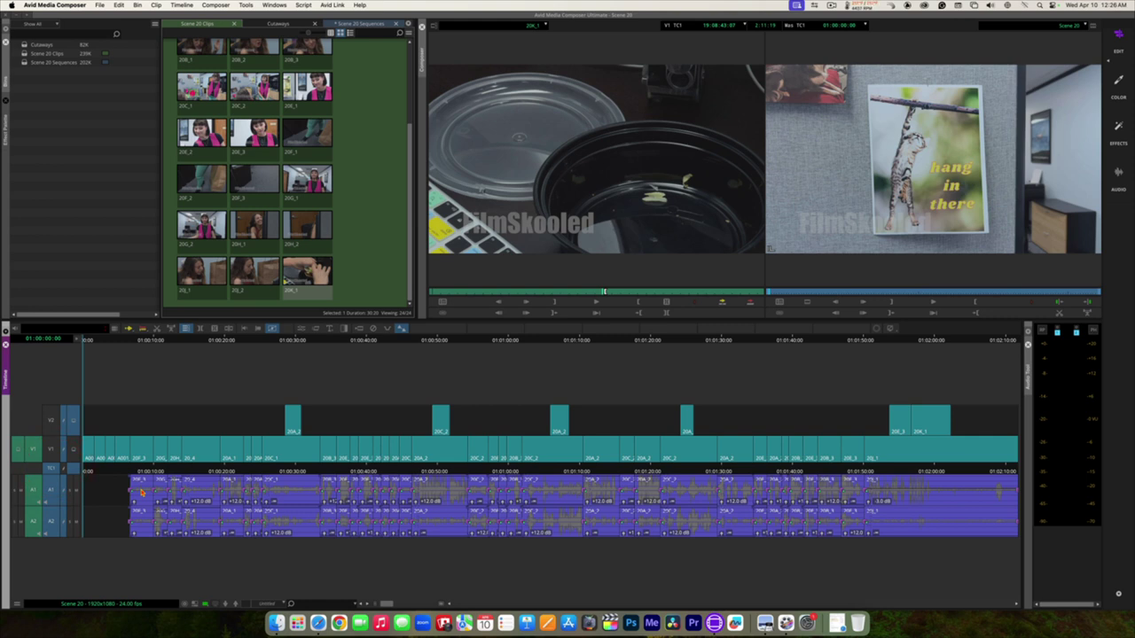
{"action": "key", "text": "space"}
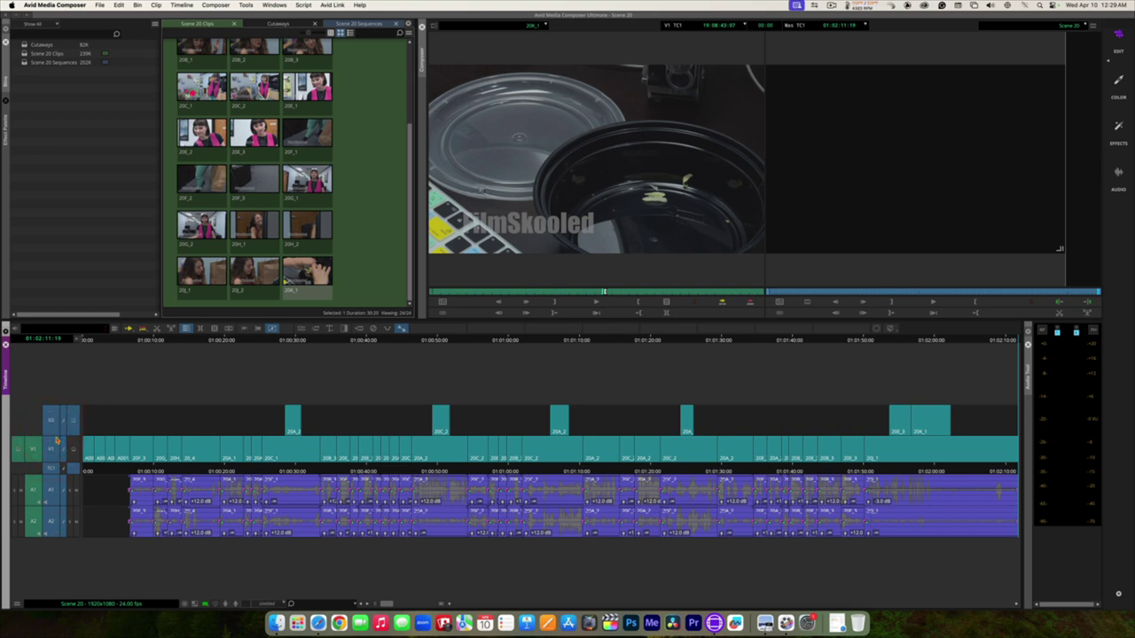
Return to the start of the sequence and begin exporting it under the file name "Scene 20 - Dialogue Scene"
{"action": "key", "text": "Home"}
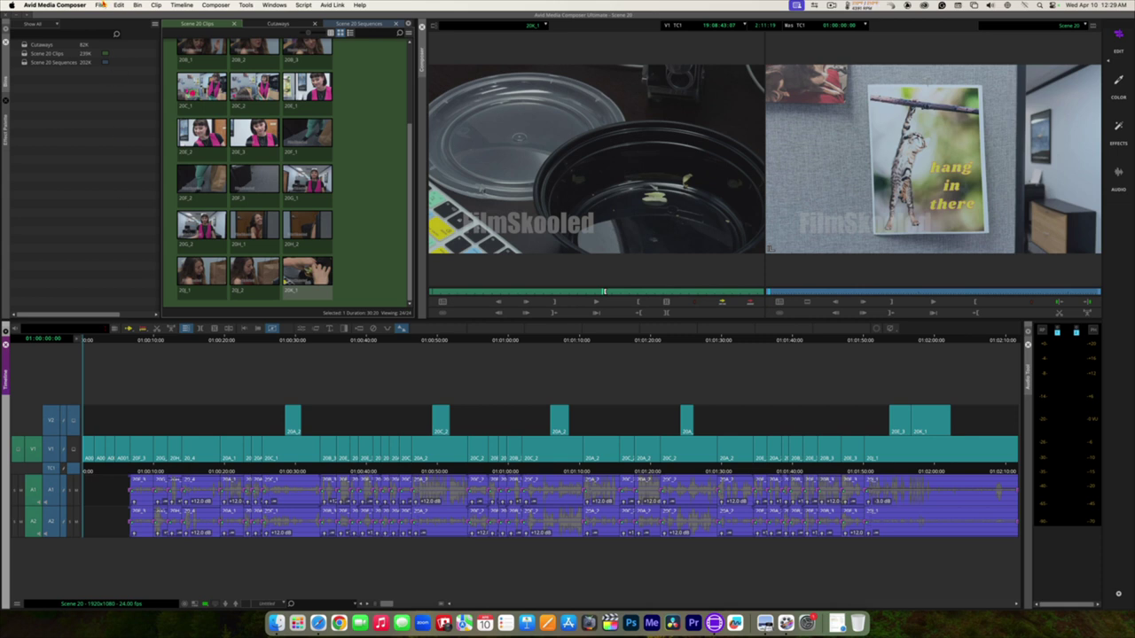
{"action": "left_click", "coordinate": [101, 4]}
{"action": "mouse_move", "coordinate": [131, 140]}
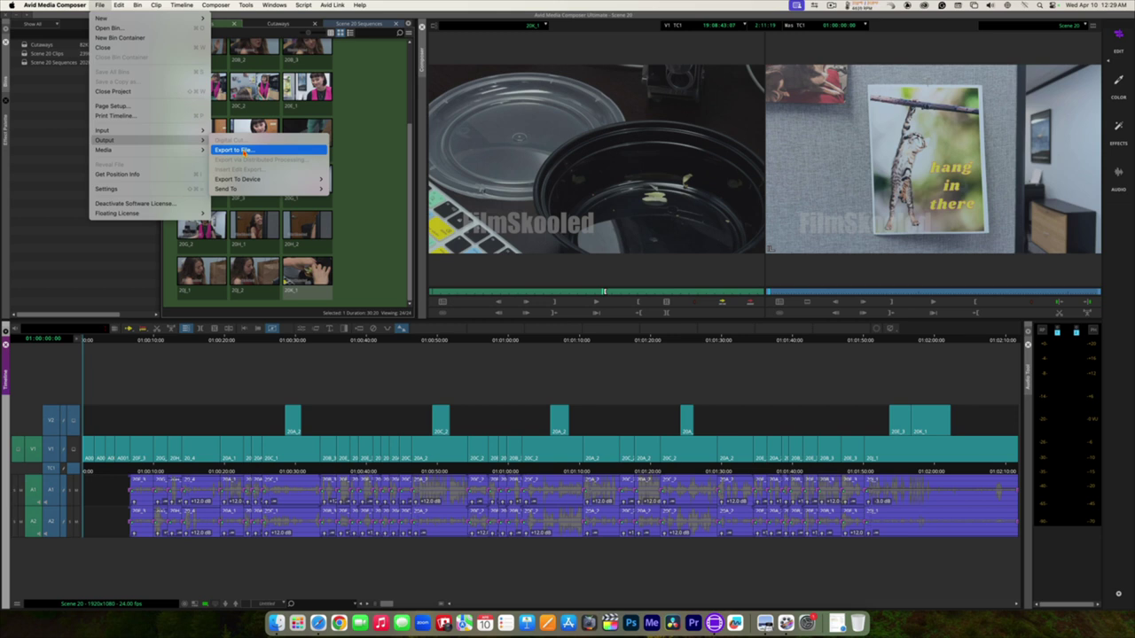
{"action": "left_click", "coordinate": [810, 153]}
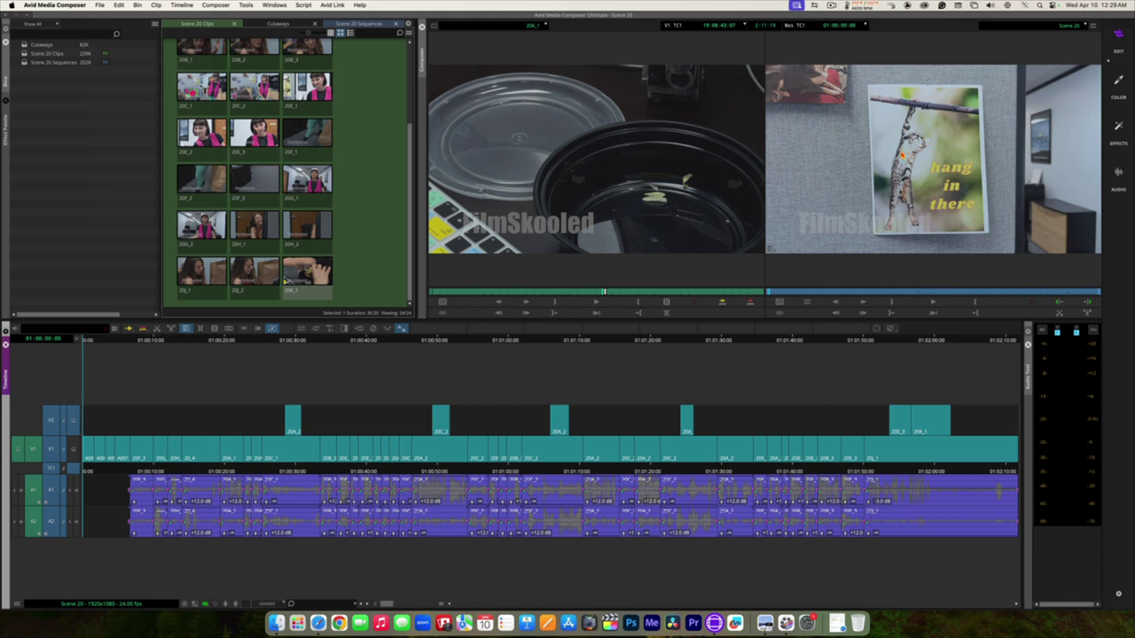
{"action": "right_click", "coordinate": [901, 157]}
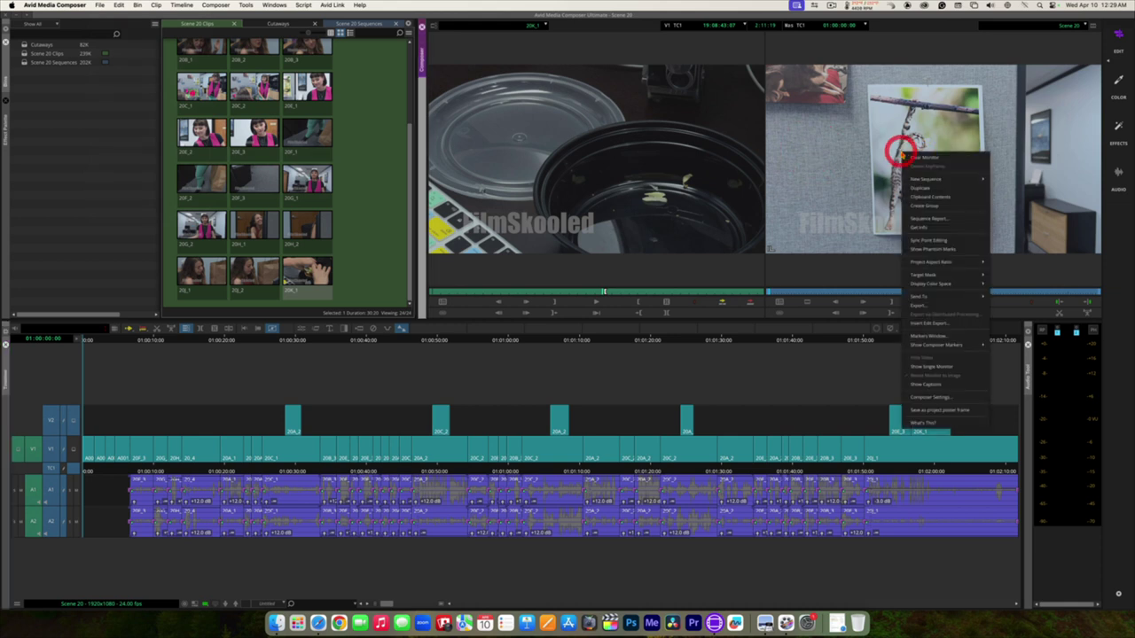
{"action": "left_click", "coordinate": [948, 307]}
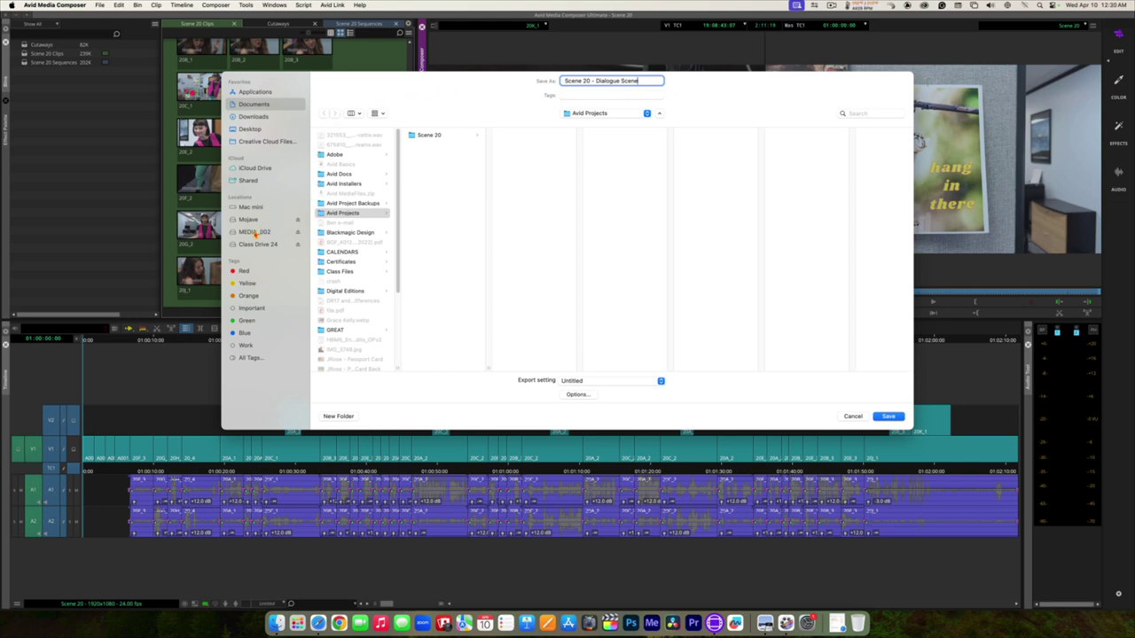
Create a folder named Exports on the MEDIA_002 drive as the export destination
{"action": "left_click", "coordinate": [254, 232]}
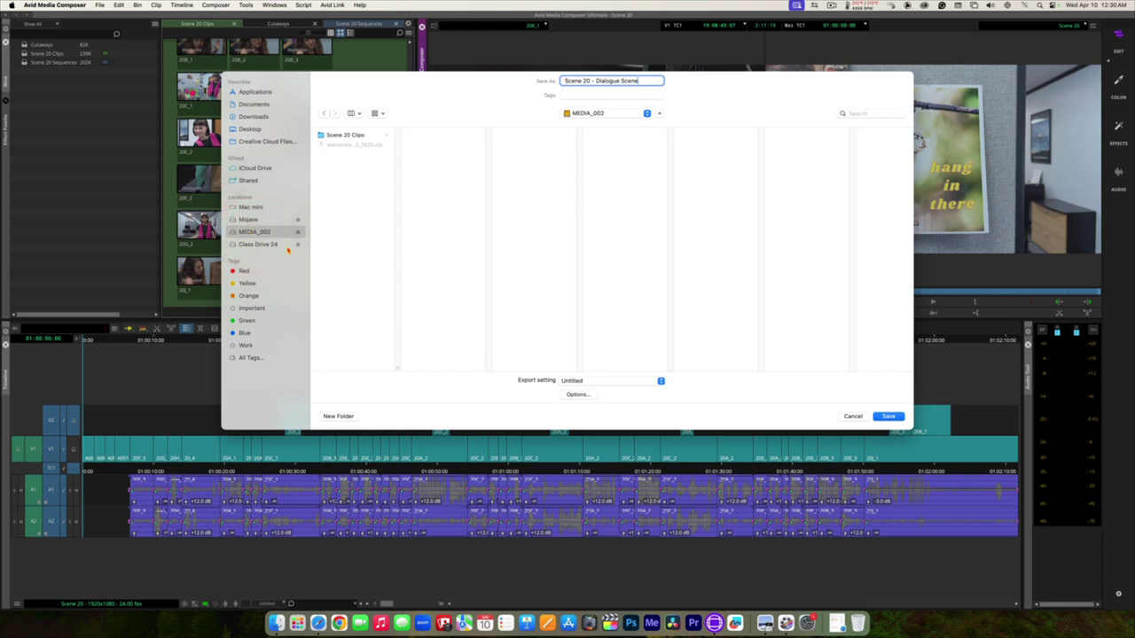
{"action": "left_click", "coordinate": [344, 417]}
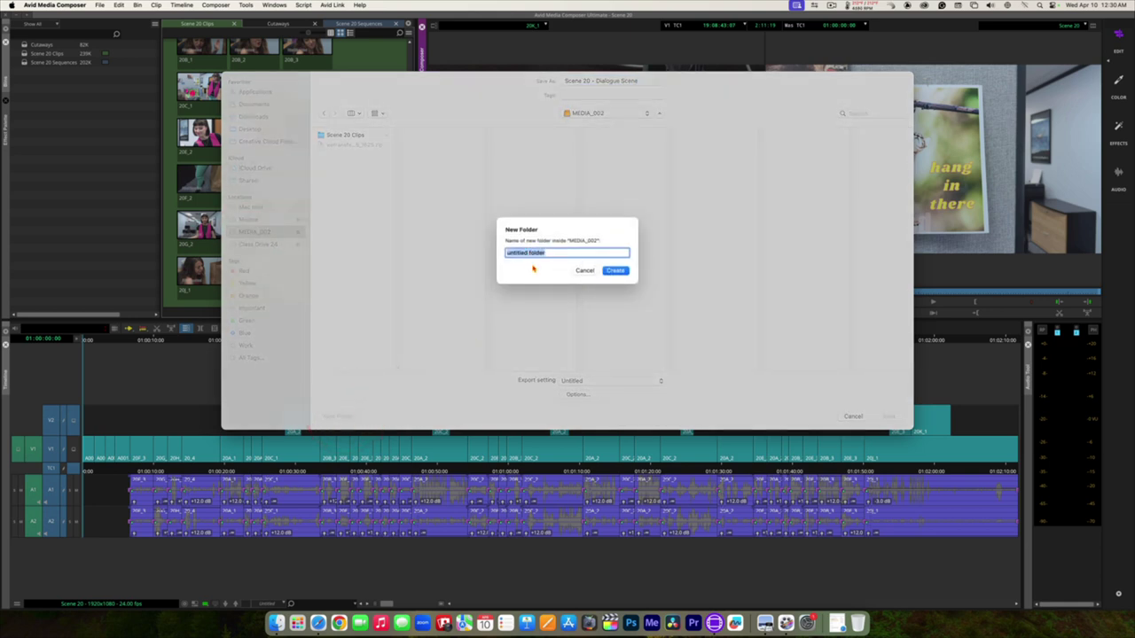
{"action": "type", "text": "Exports"}
{"action": "left_click", "coordinate": [614, 271]}
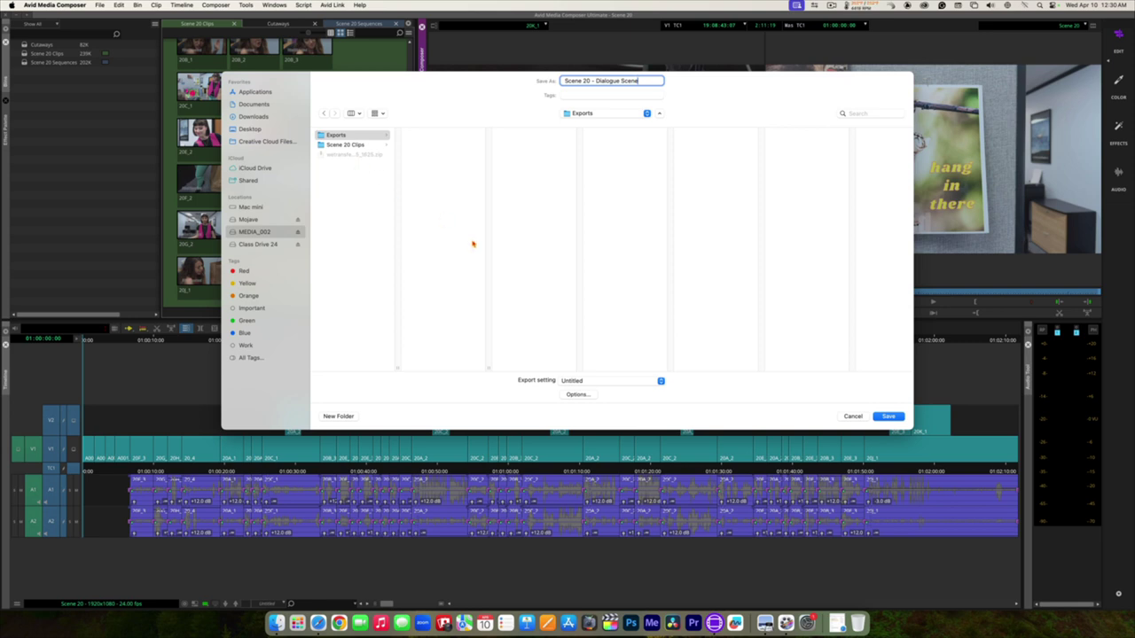
Open the export options and look through the available export formats
{"action": "left_click", "coordinate": [577, 394]}
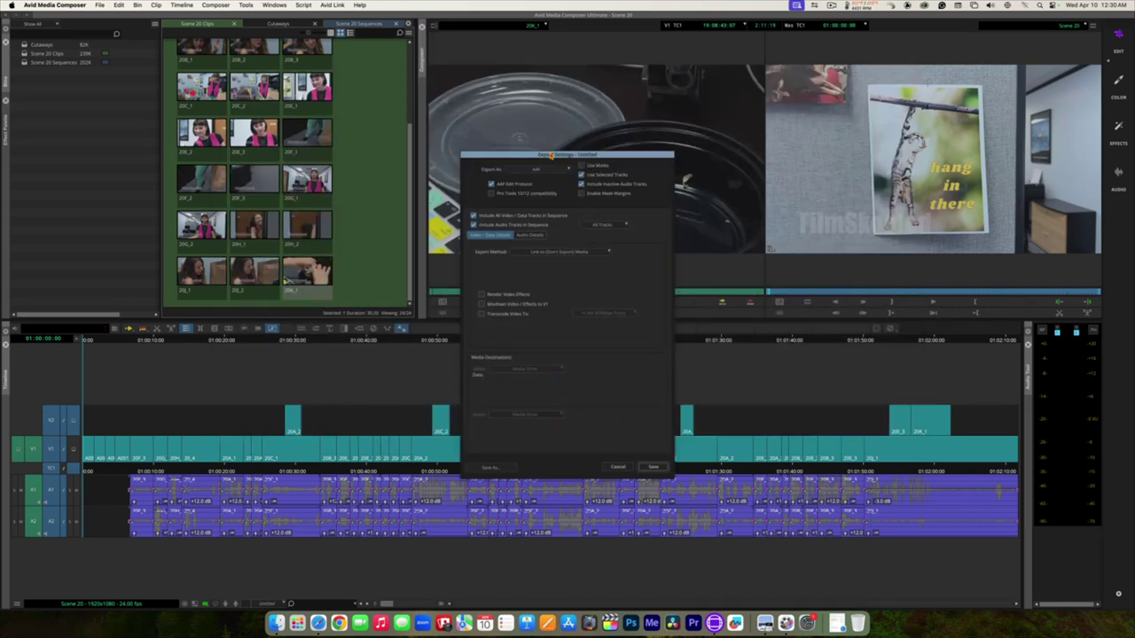
{"action": "left_click_drag", "start_coordinate": [550, 156], "coordinate": [546, 153]}
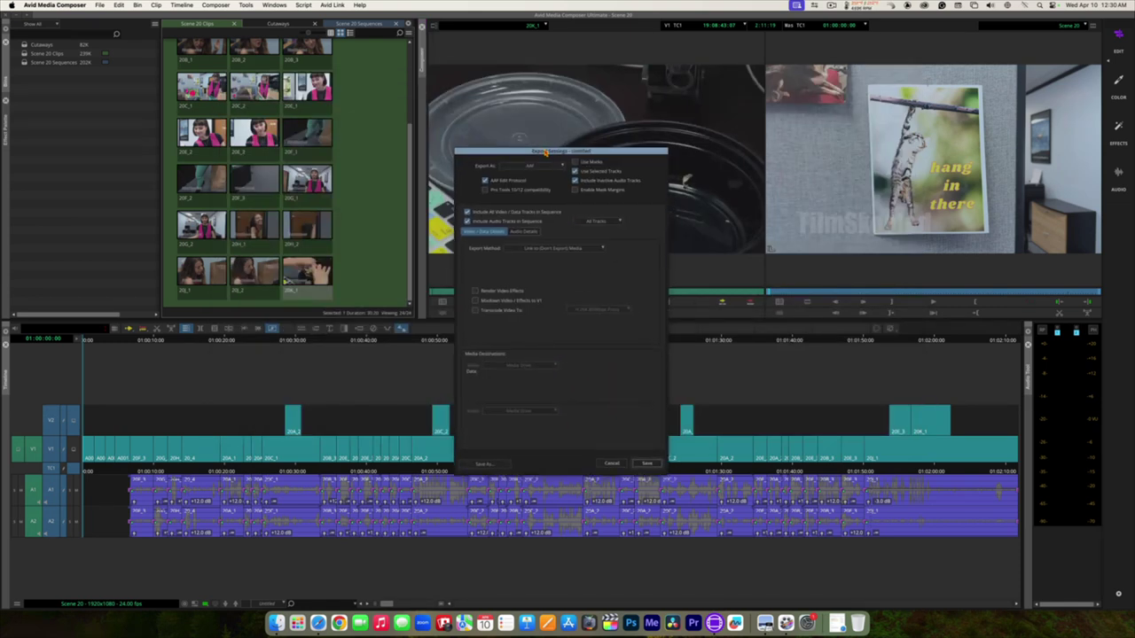
{"action": "left_click", "coordinate": [545, 152]}
{"action": "left_click", "coordinate": [518, 167]}
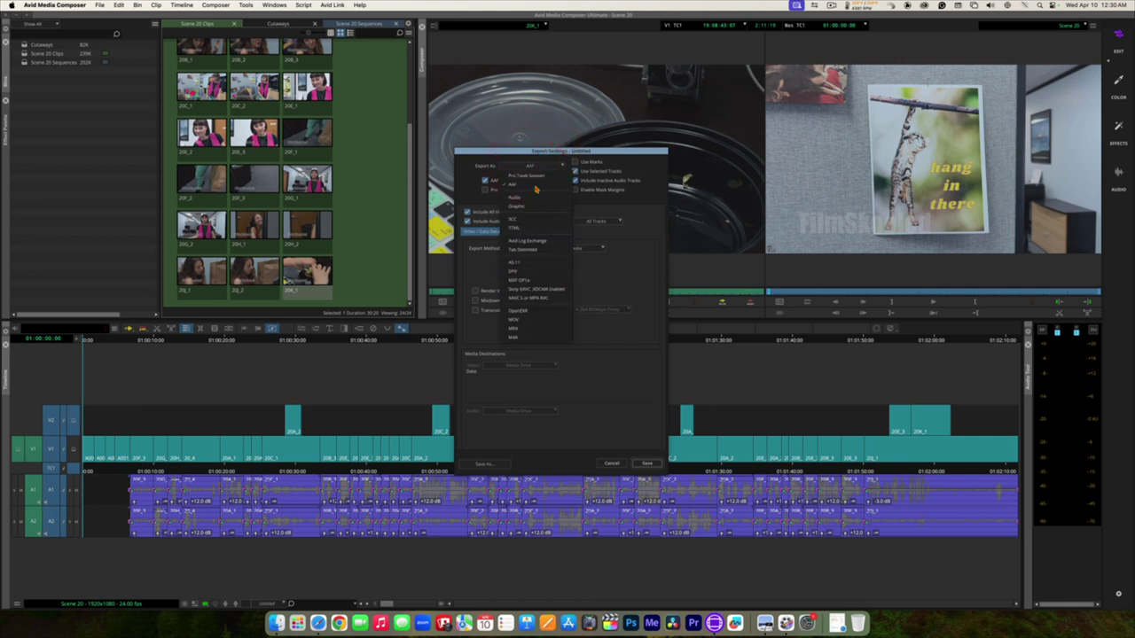
{"action": "left_click", "coordinate": [485, 165]}
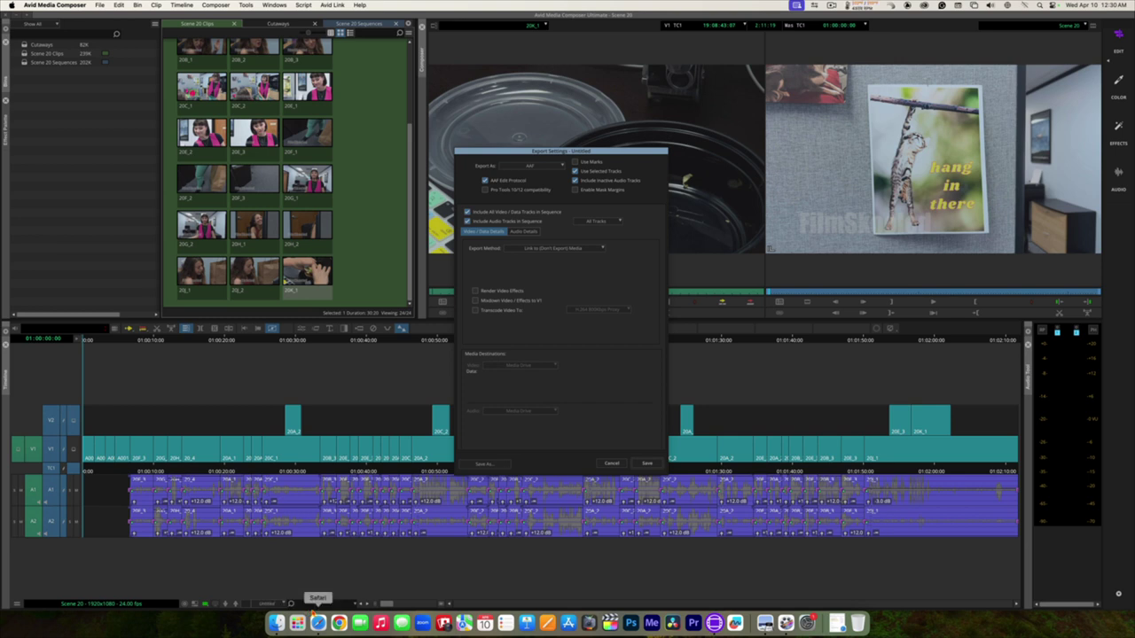
Switch to Safari's YouTube recommended upload encoding settings page and arrange it beside the export settings
{"action": "left_click", "coordinate": [318, 622]}
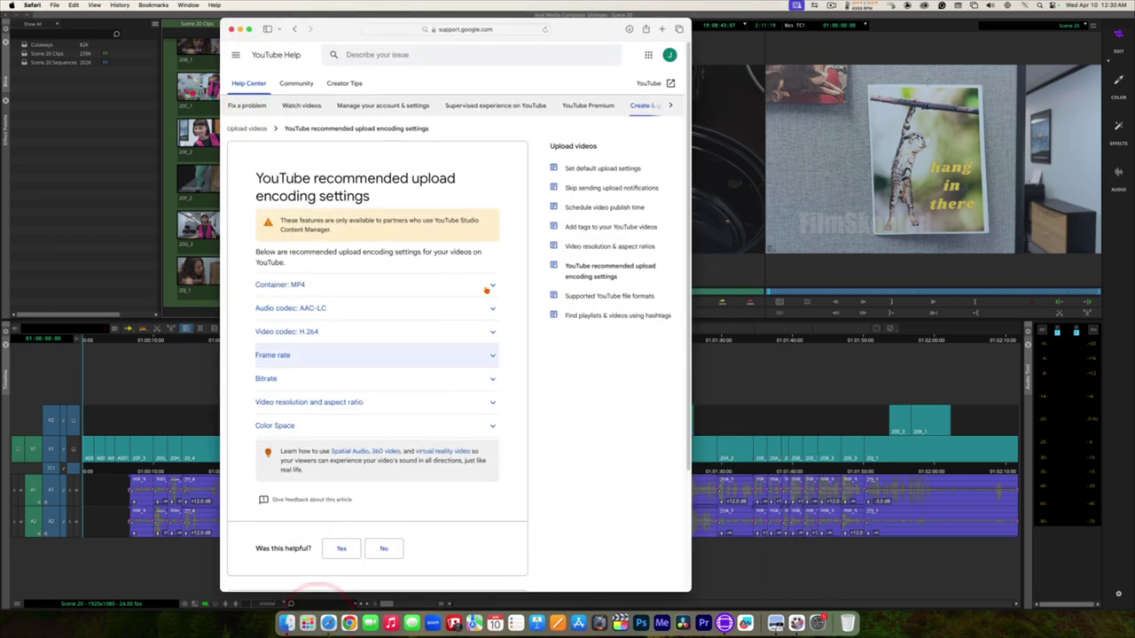
{"action": "left_click_drag", "start_coordinate": [572, 29], "coordinate": [1033, 30]}
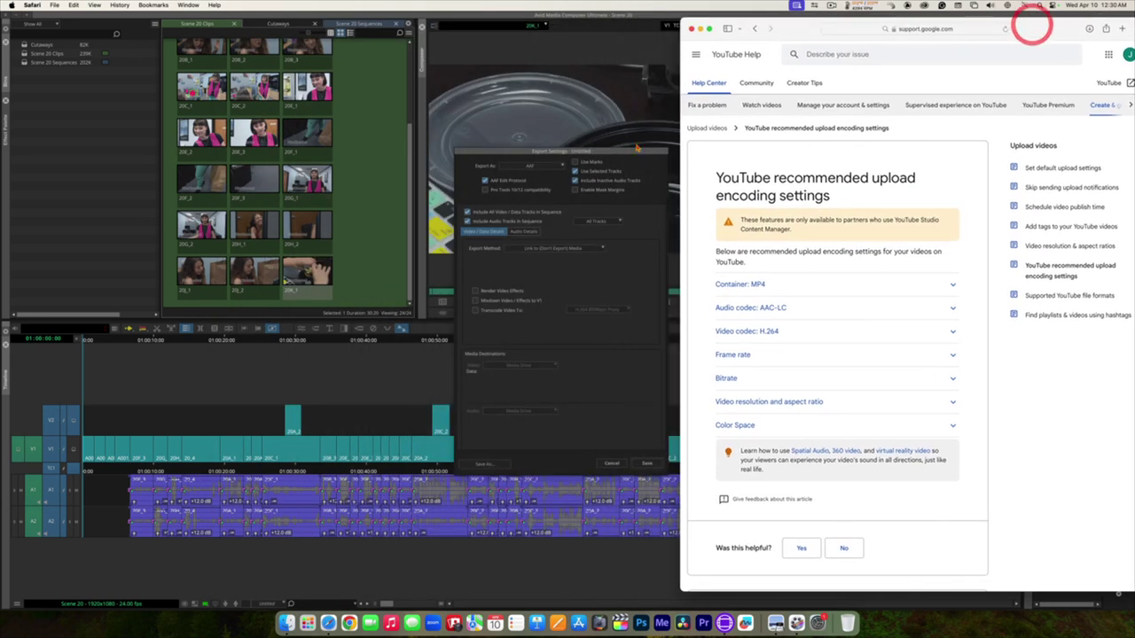
{"action": "left_click_drag", "start_coordinate": [636, 156], "coordinate": [549, 153]}
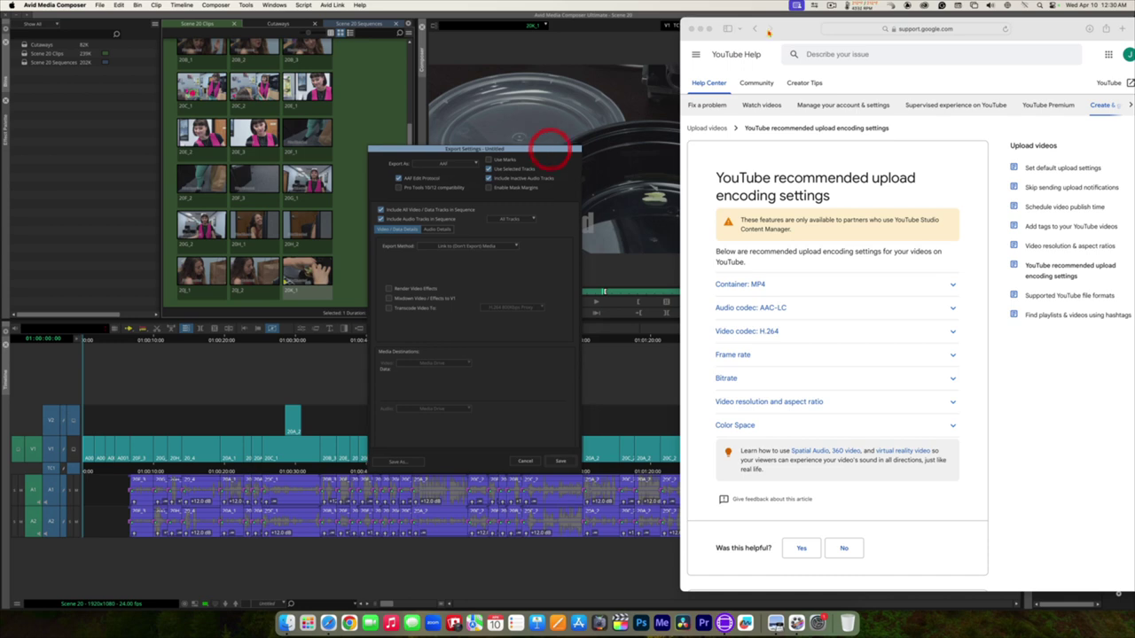
{"action": "left_click_drag", "start_coordinate": [793, 26], "coordinate": [718, 21]}
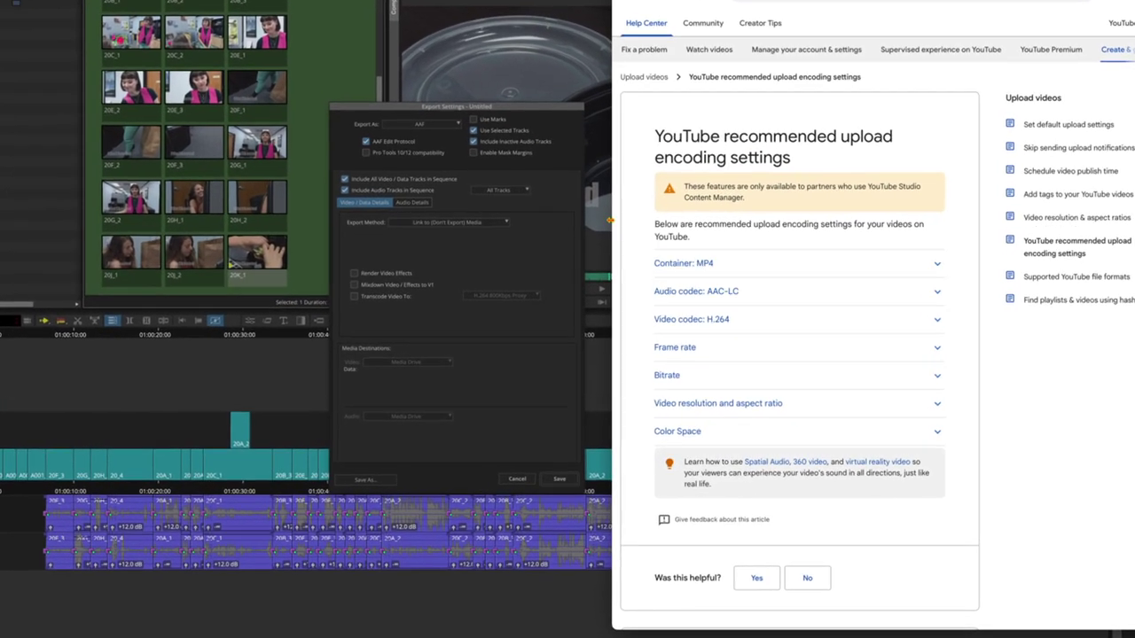
Set the export format to MP4 and enlarge the export settings window to show all video and audio options
{"action": "left_click", "coordinate": [399, 104]}
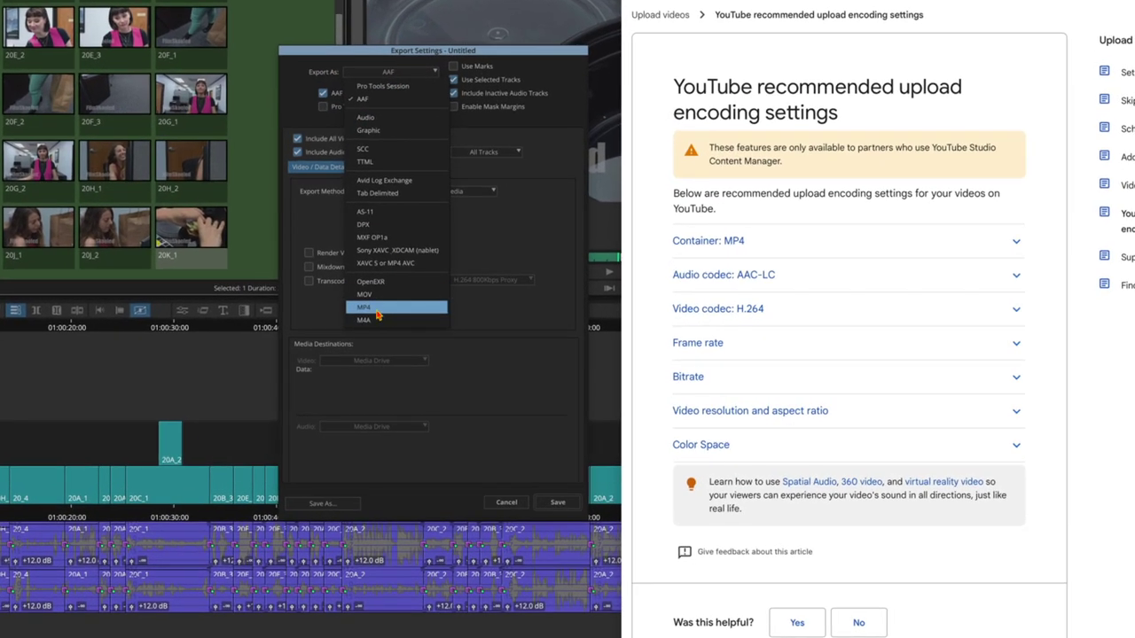
{"action": "left_click", "coordinate": [377, 309]}
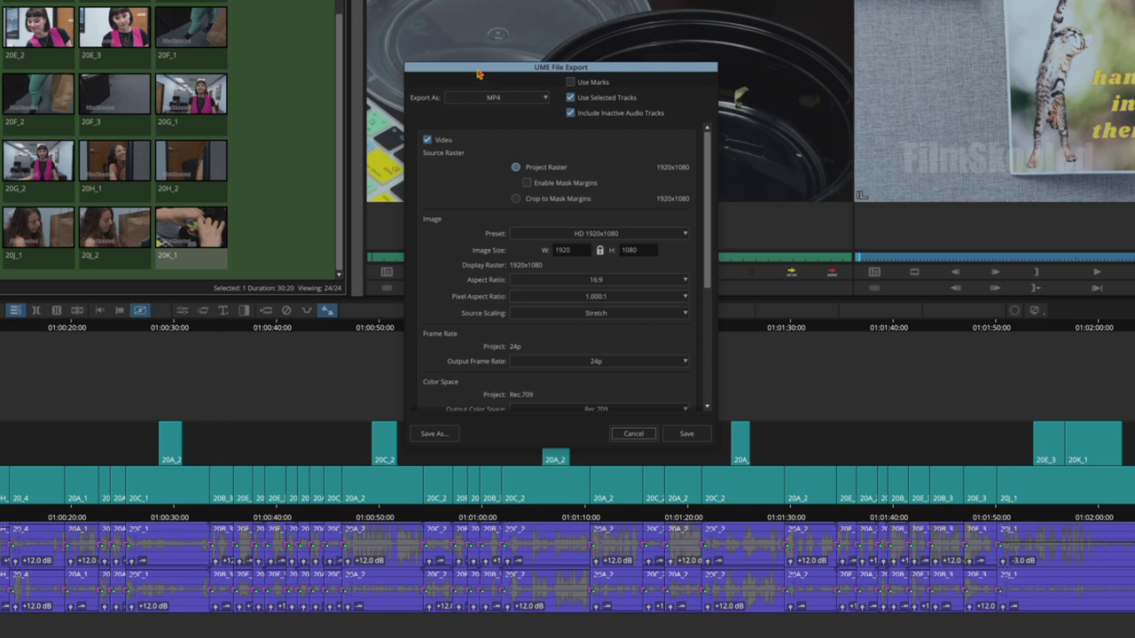
{"action": "left_click_drag", "start_coordinate": [476, 74], "coordinate": [341, 27]}
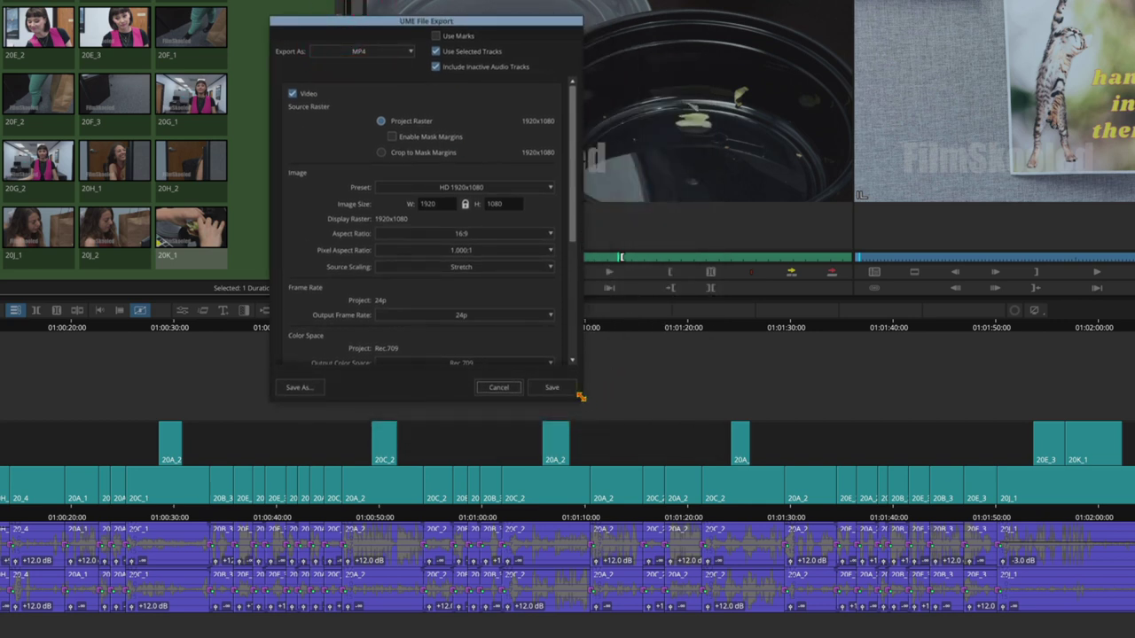
{"action": "left_click_drag", "start_coordinate": [581, 396], "coordinate": [613, 601]}
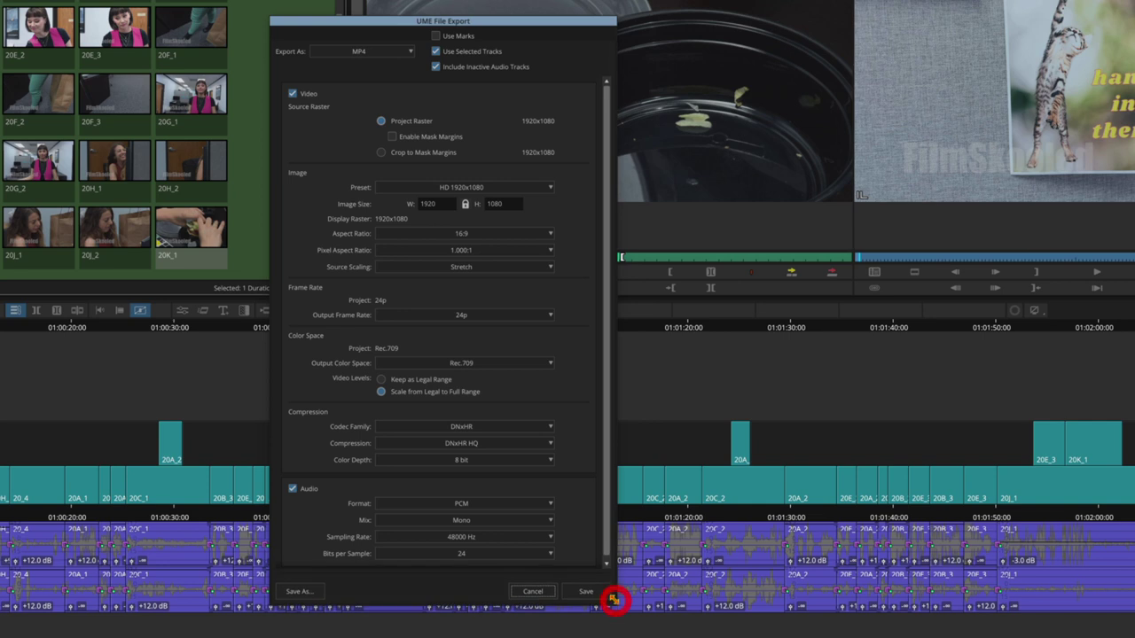
Check the recommended frame rates on the YouTube encoding settings page against the export's frame rate
{"action": "key", "text": "alt+Tab"}
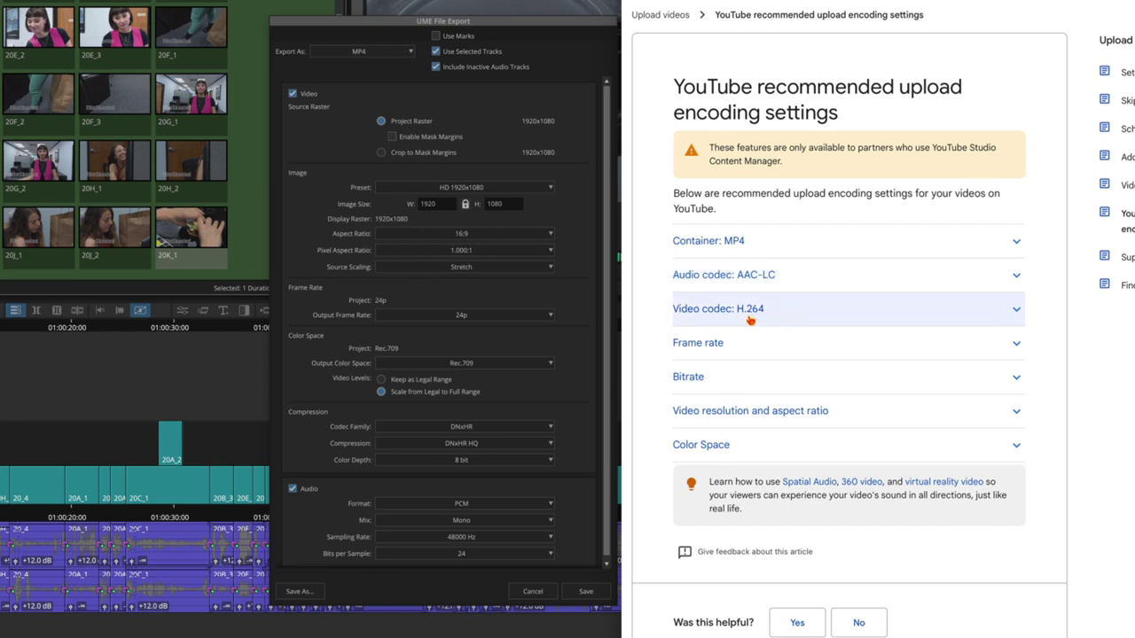
{"action": "left_click", "coordinate": [770, 344]}
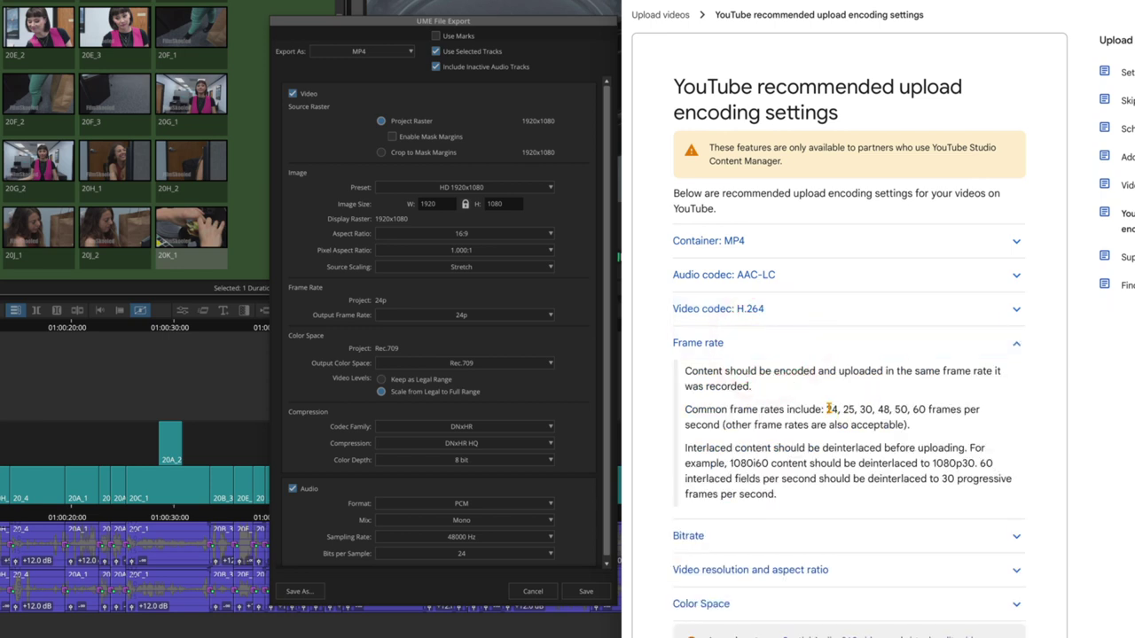
{"action": "left_click_drag", "start_coordinate": [828, 409], "coordinate": [838, 409]}
Set the export's video levels to Keep as Legal Range and the codec family to H.264
{"action": "left_click", "coordinate": [551, 24]}
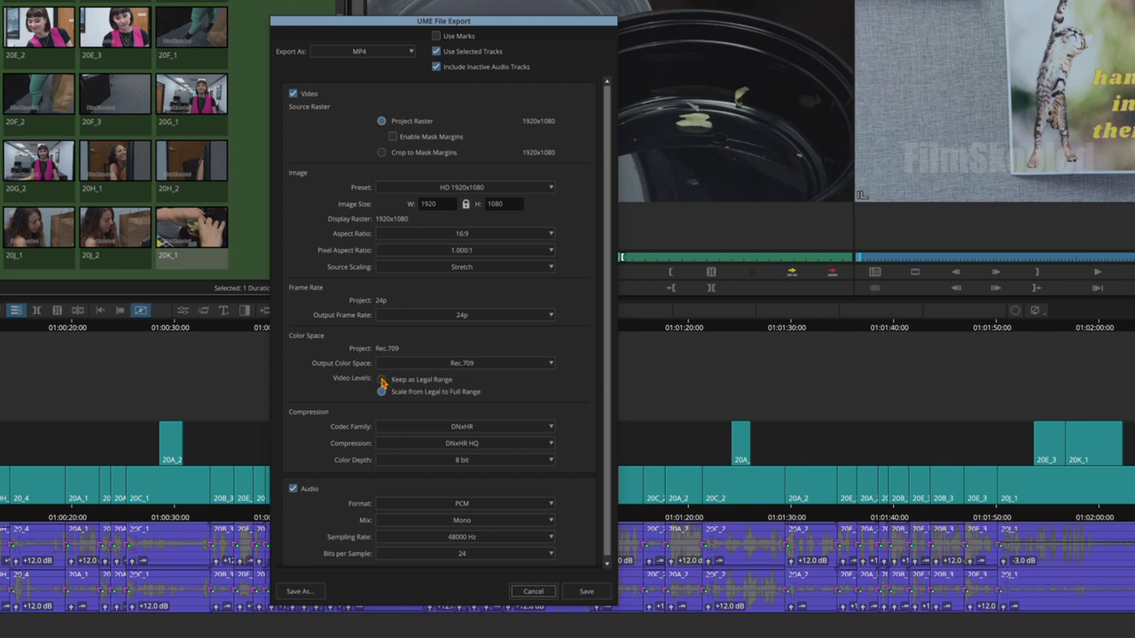
{"action": "left_click", "coordinate": [383, 381]}
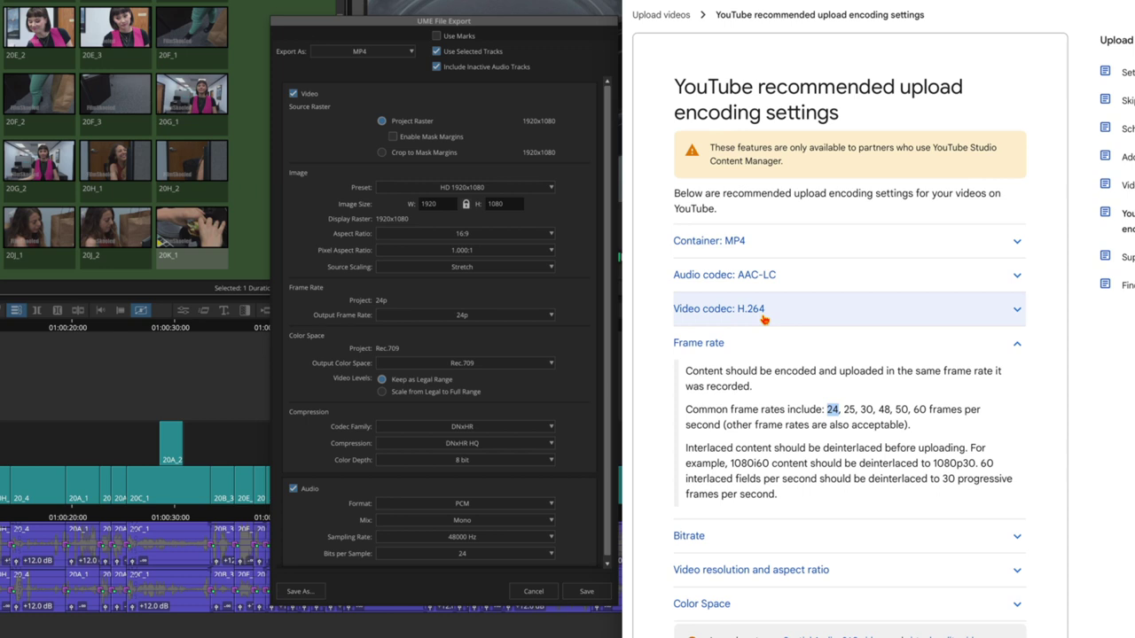
{"action": "left_click", "coordinate": [554, 66]}
{"action": "left_click", "coordinate": [410, 427]}
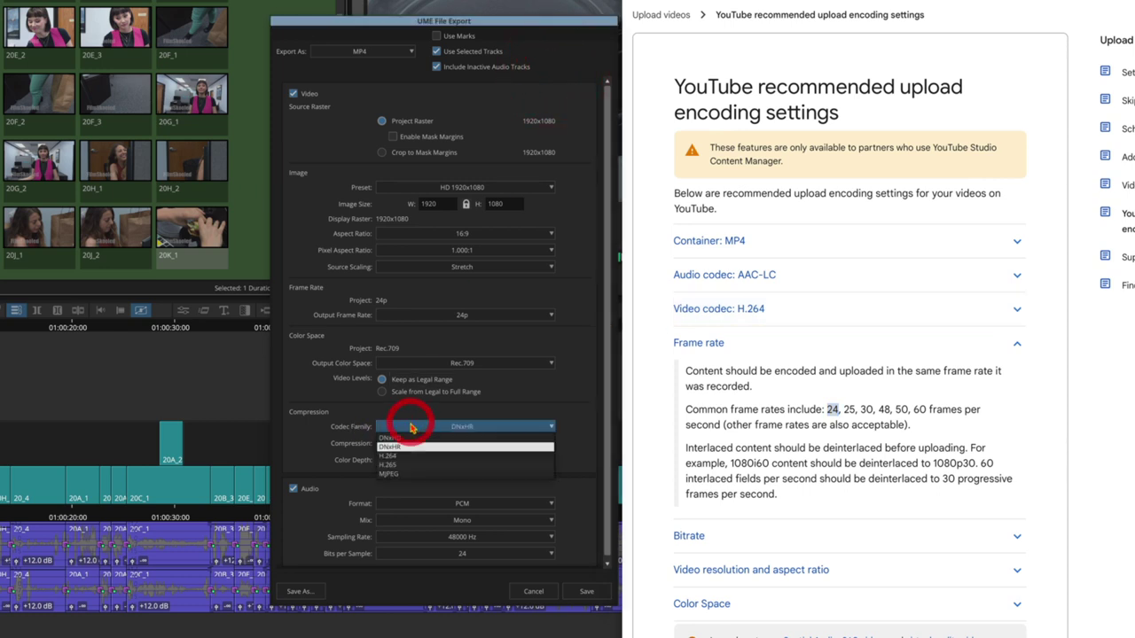
{"action": "left_click", "coordinate": [412, 458]}
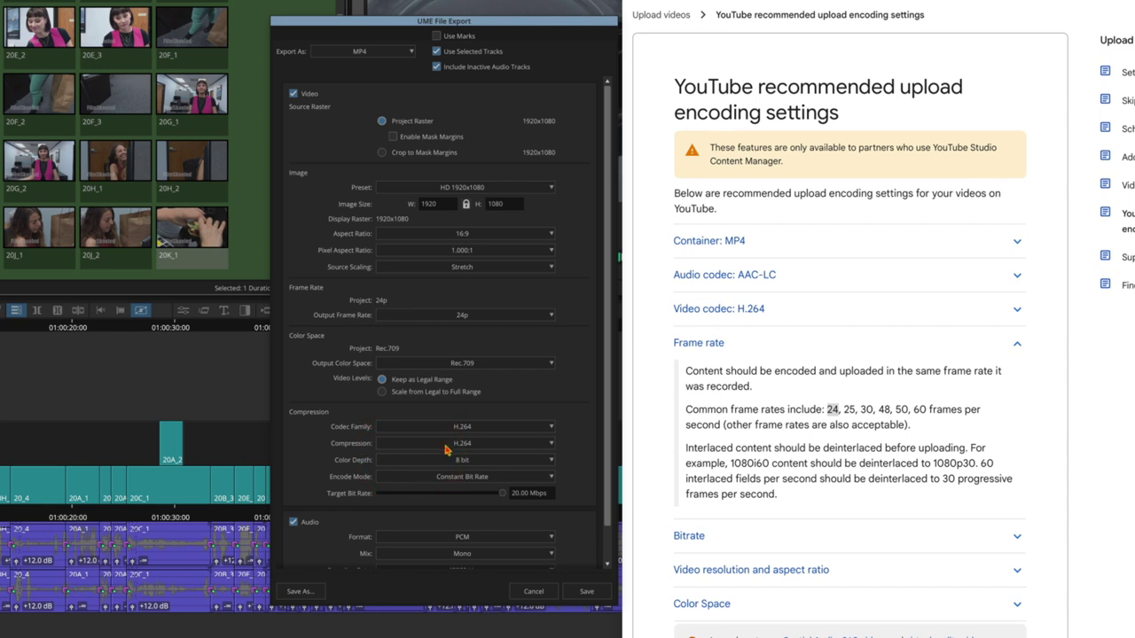
Keep the color depth at 8 bit and set the target bit rate to about 8.04 Mbps, following YouTube's 1080p SDR bitrate recommendation
{"action": "left_click", "coordinate": [446, 460]}
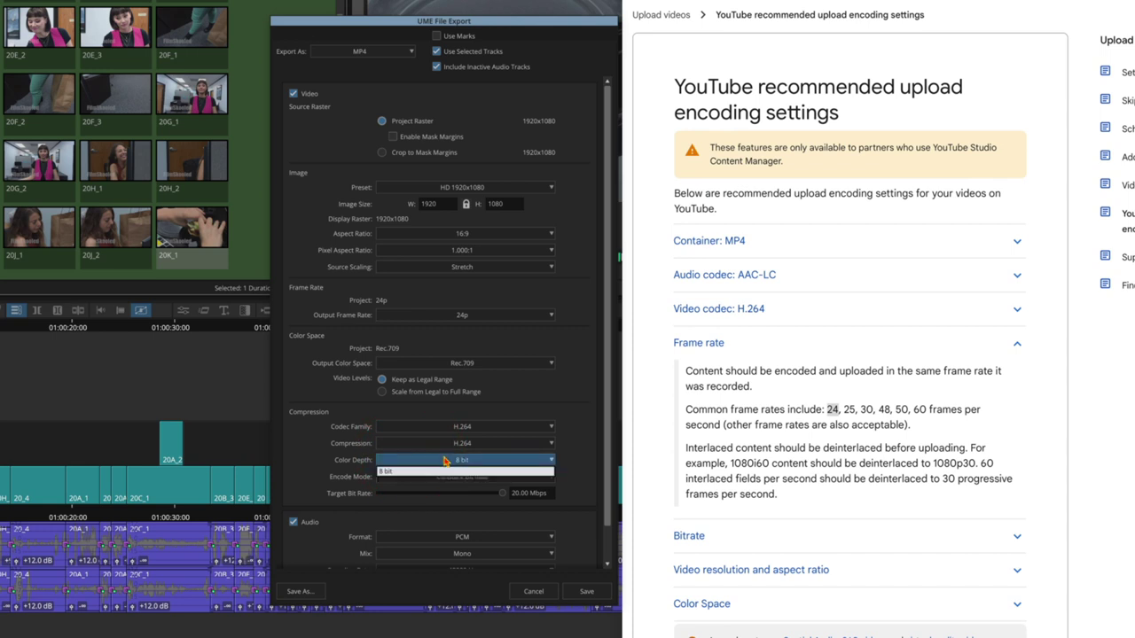
{"action": "left_click", "coordinate": [378, 463]}
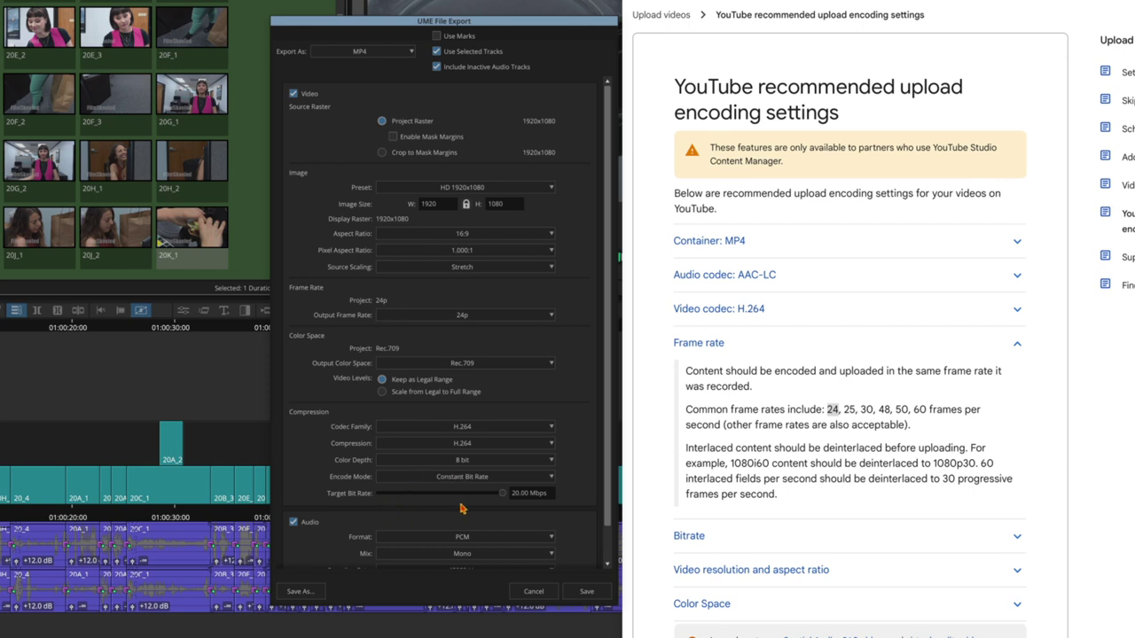
{"action": "left_click", "coordinate": [1014, 537]}
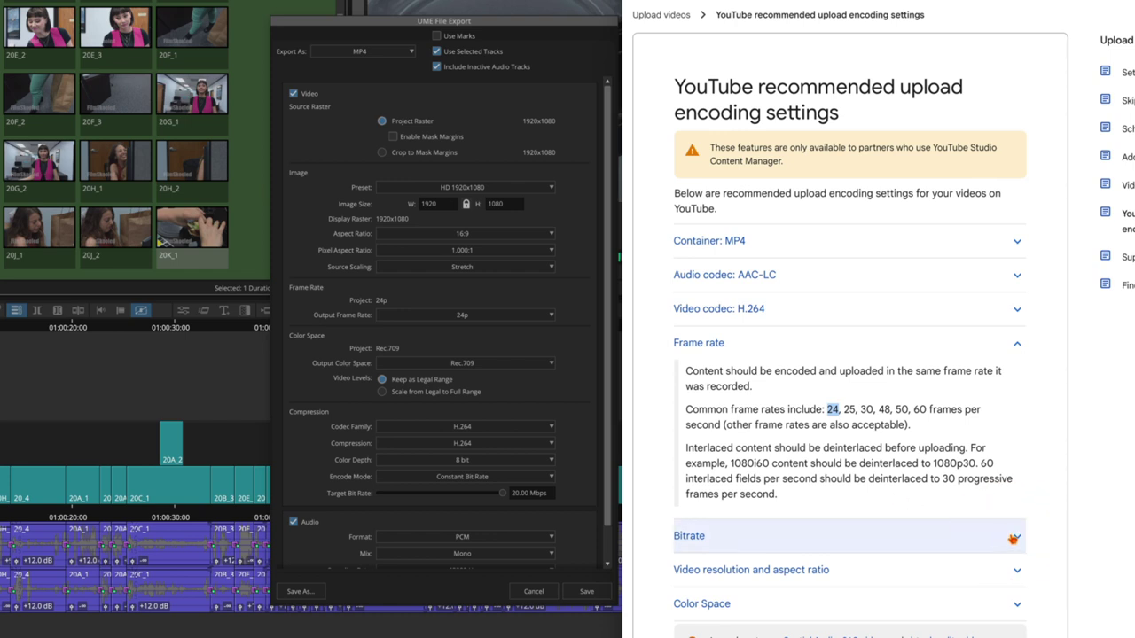
{"action": "scroll", "coordinate": [885, 492], "scroll_direction": "down", "scroll_amount": 4}
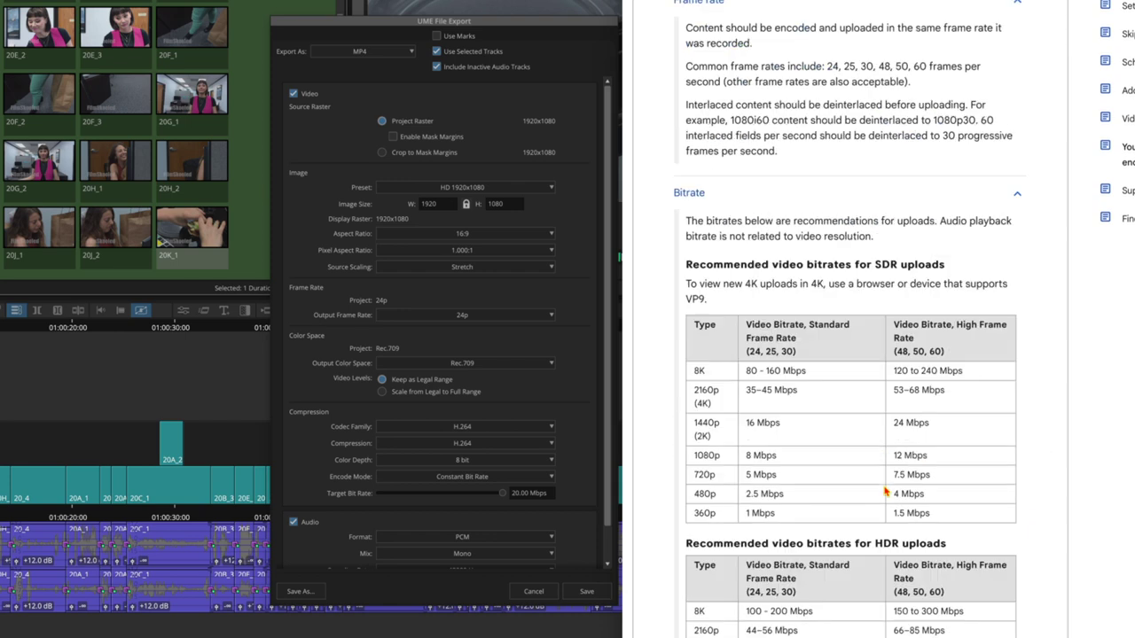
{"action": "scroll", "coordinate": [885, 492], "scroll_direction": "down", "scroll_amount": 1}
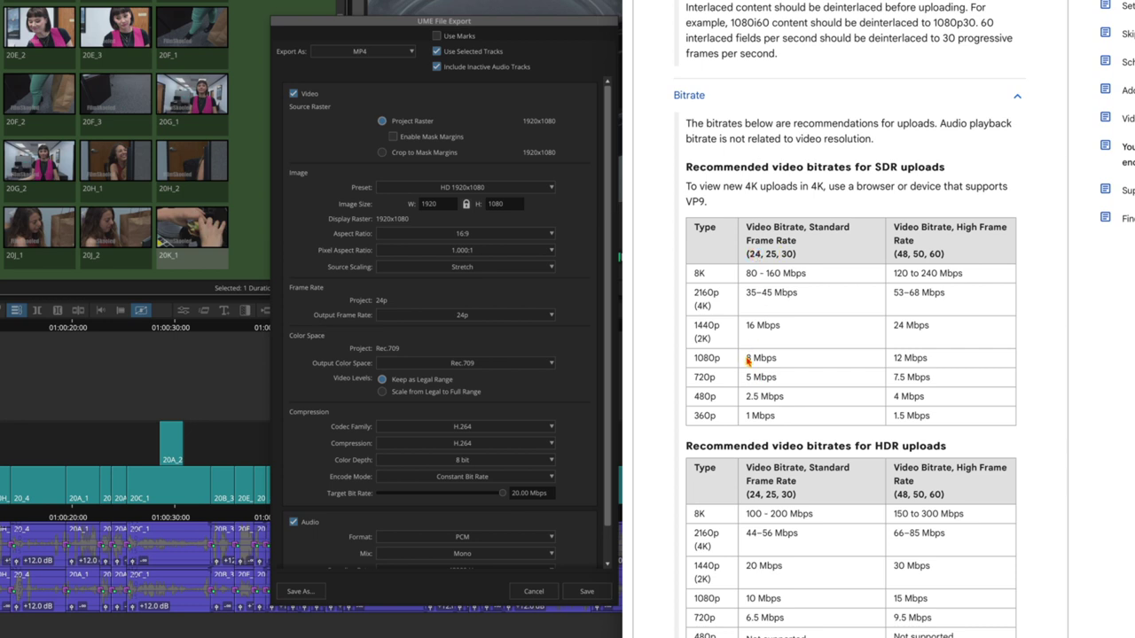
{"action": "left_click_drag", "start_coordinate": [747, 358], "coordinate": [768, 358]}
{"action": "left_click_drag", "start_coordinate": [503, 494], "coordinate": [429, 495]}
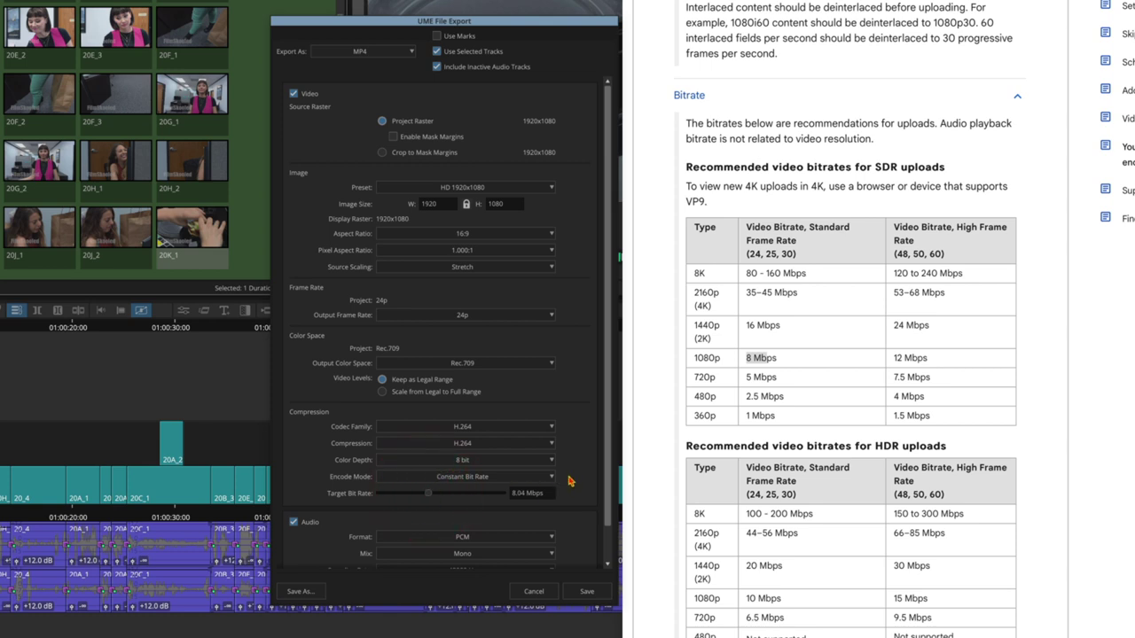
Set the export's audio format to AAC with a stereo mix and check it against YouTube's audio codec recommendations
{"action": "left_click_drag", "start_coordinate": [607, 458], "coordinate": [608, 524]}
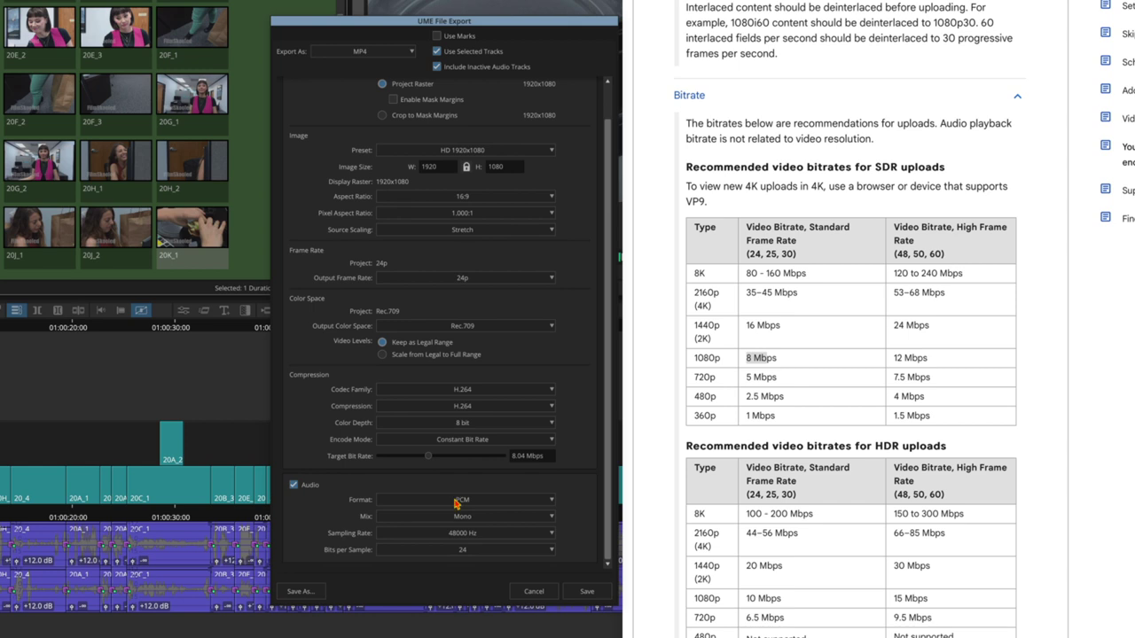
{"action": "left_click", "coordinate": [452, 503]}
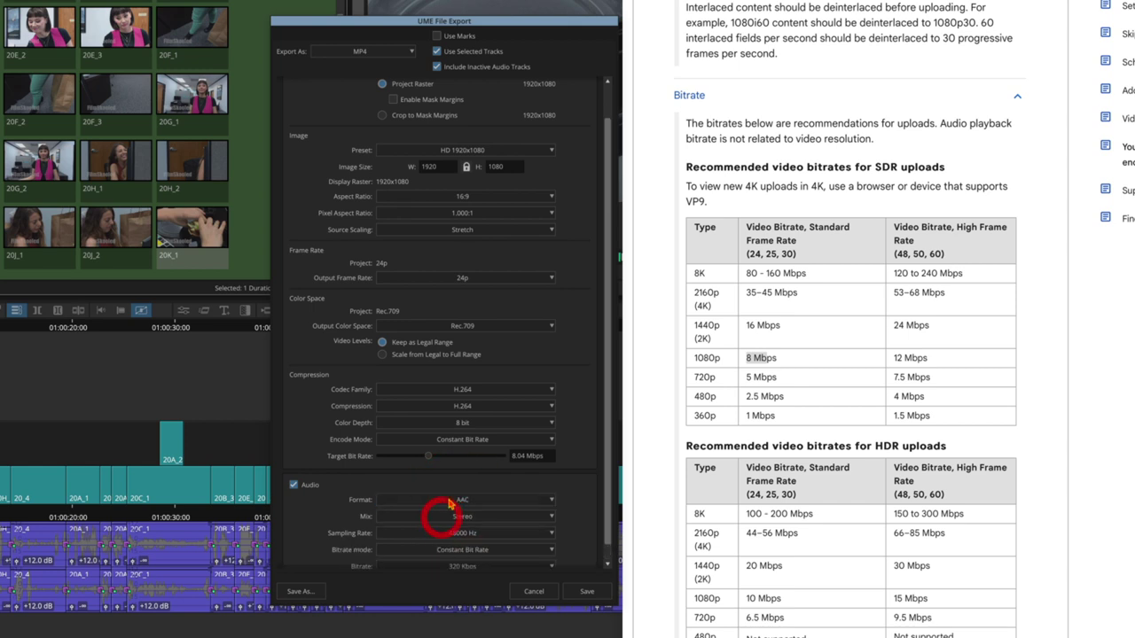
{"action": "left_click", "coordinate": [443, 520]}
{"action": "scroll", "coordinate": [809, 310], "scroll_direction": "up", "scroll_amount": 5}
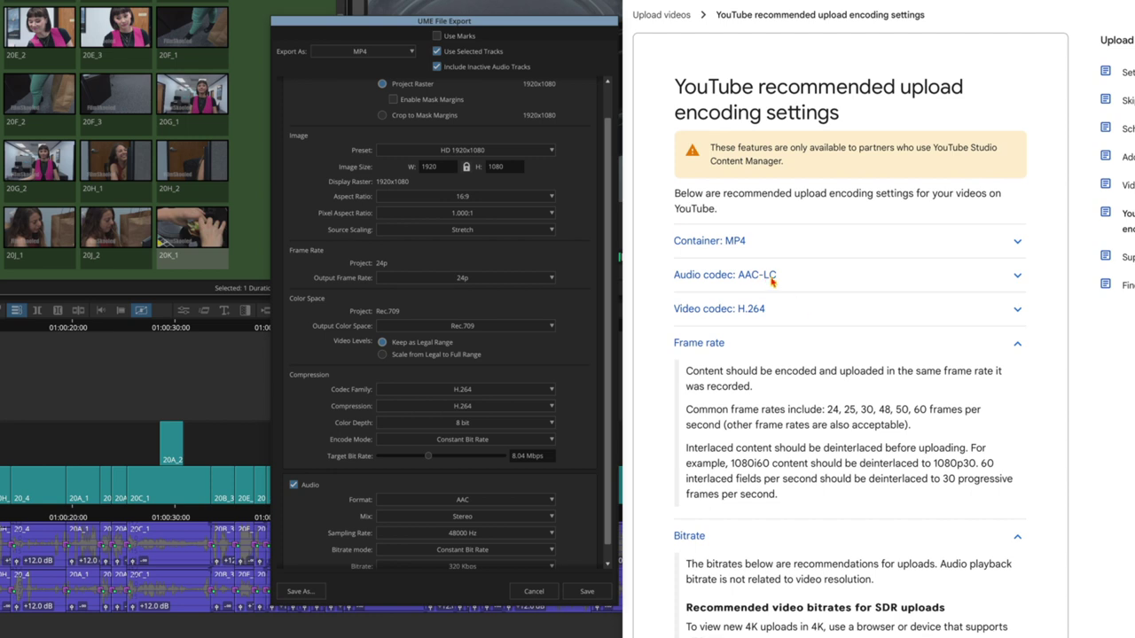
{"action": "left_click", "coordinate": [1017, 278]}
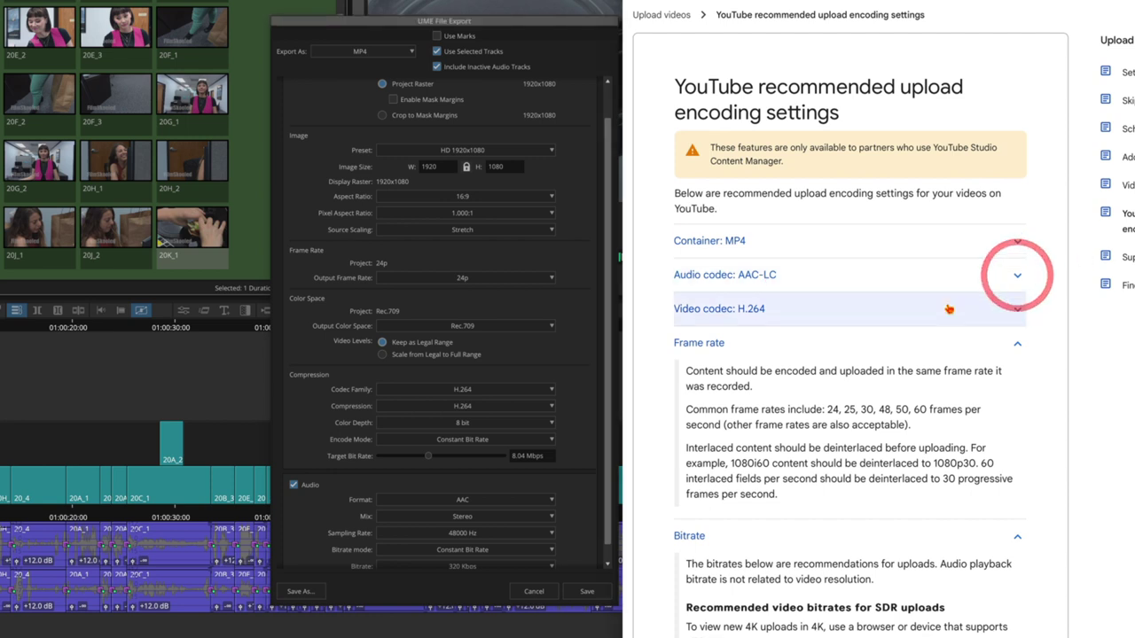
{"action": "left_click", "coordinate": [1016, 275]}
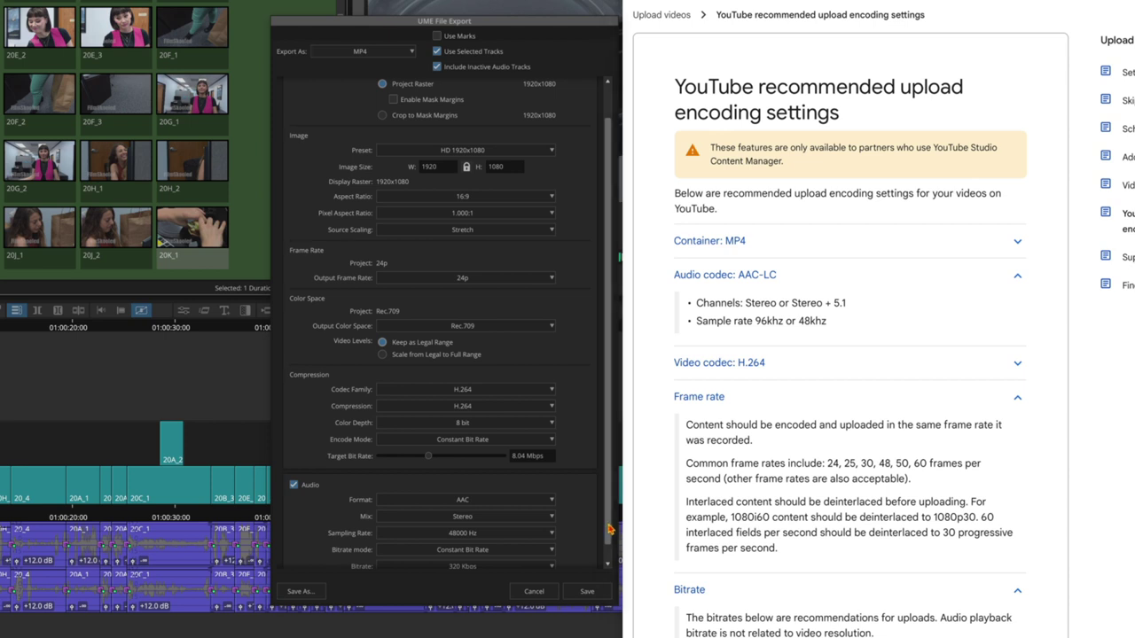
Look up YouTube's recommended stereo audio bitrate and set the export's audio bitrate to 384 Kbps
{"action": "scroll", "coordinate": [607, 529], "scroll_direction": "down", "scroll_amount": 1}
{"action": "left_click", "coordinate": [621, 555]}
{"action": "scroll", "coordinate": [776, 576], "scroll_direction": "down", "scroll_amount": 1}
{"action": "scroll", "coordinate": [776, 575], "scroll_direction": "down", "scroll_amount": 8}
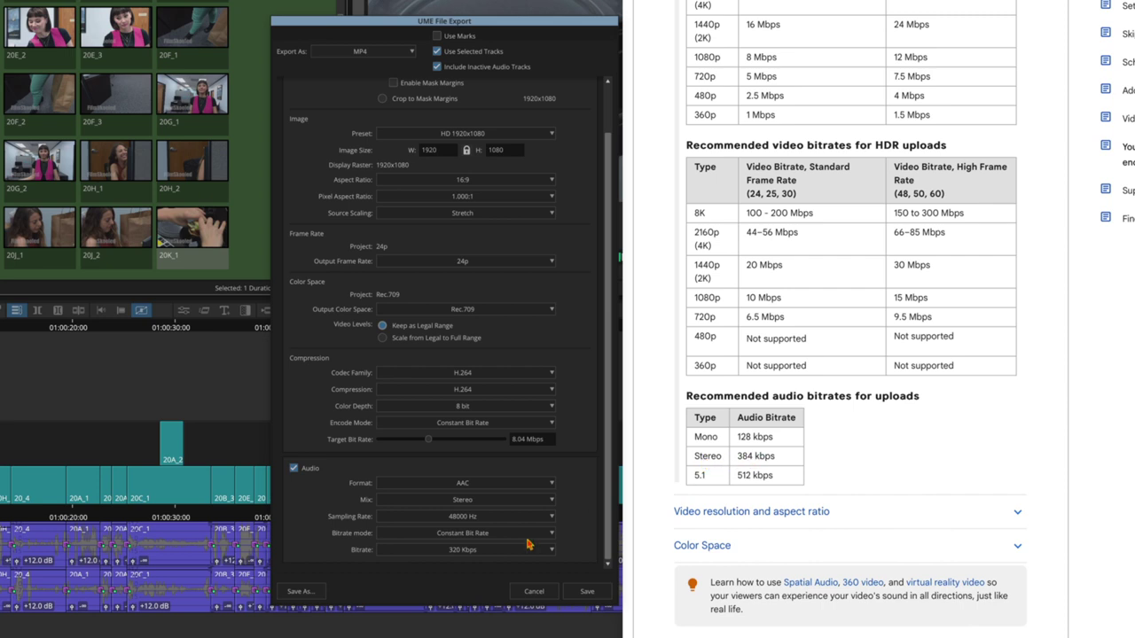
{"action": "left_click", "coordinate": [499, 551]}
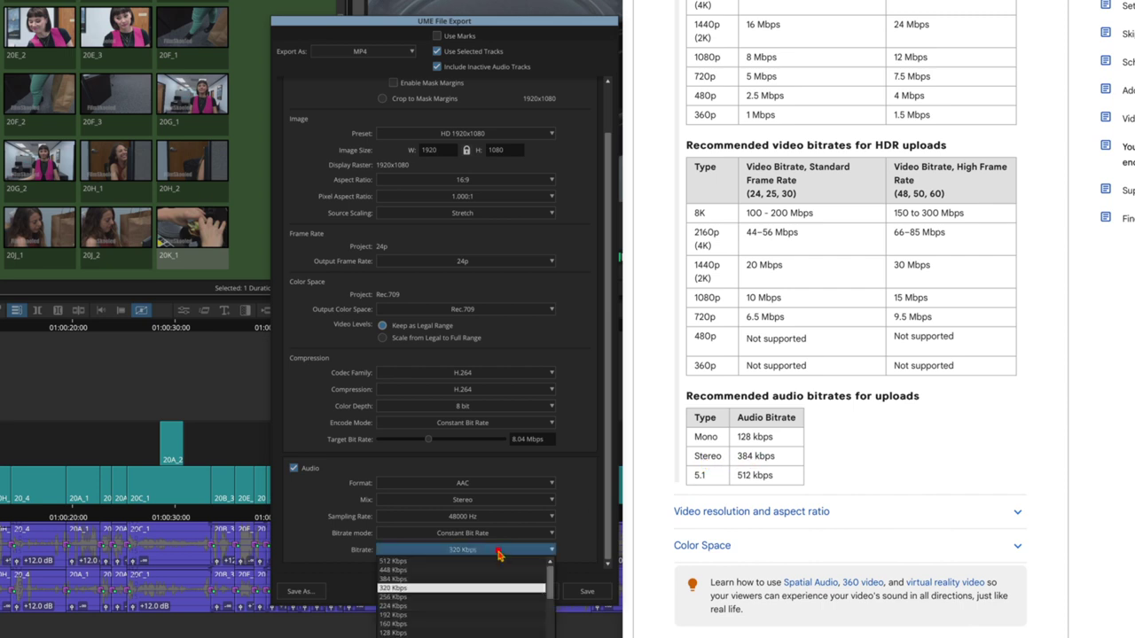
{"action": "left_click", "coordinate": [462, 580]}
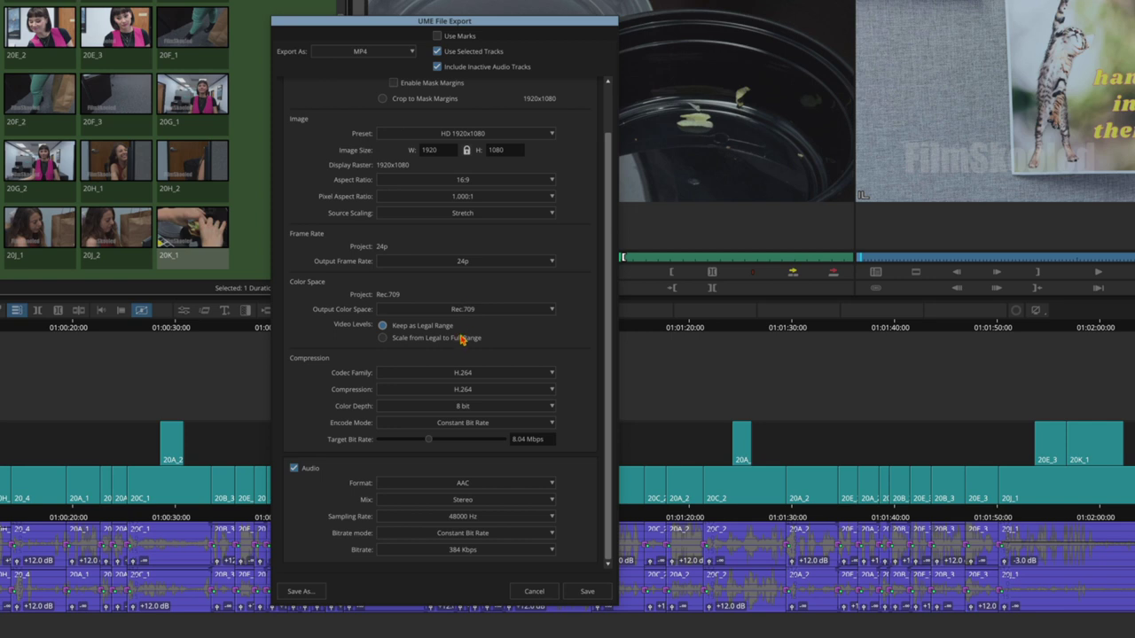
Save the export settings as a reusable setting named "YouTube 1080p 24fps"
{"action": "left_click", "coordinate": [302, 593]}
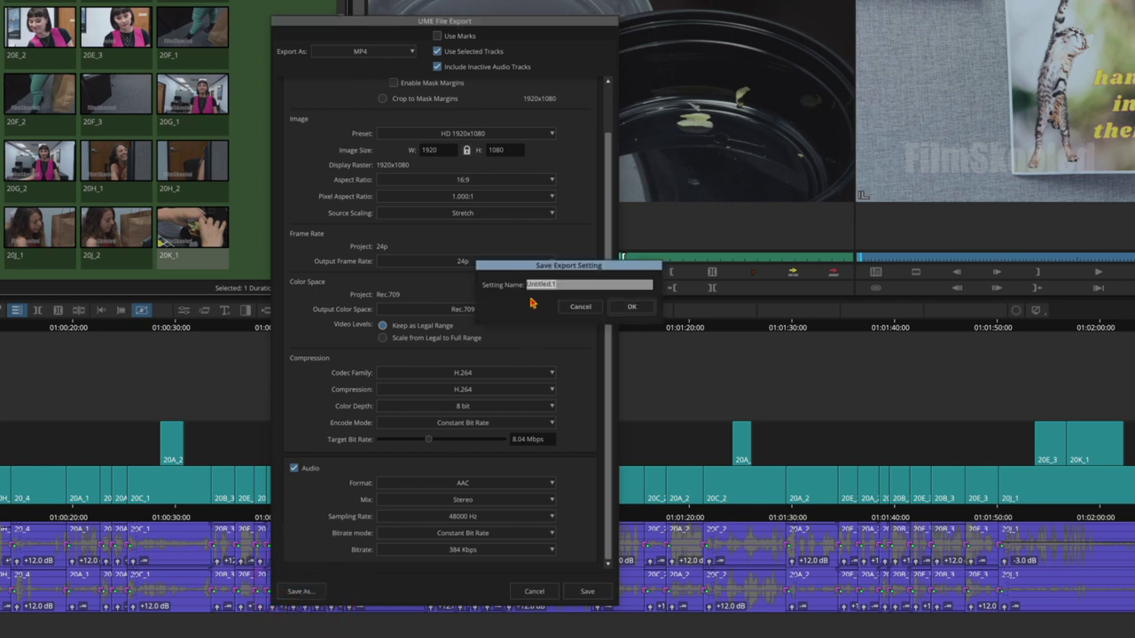
{"action": "type", "text": "YouTube 1080p 24fps"}
{"action": "left_click", "coordinate": [647, 306]}
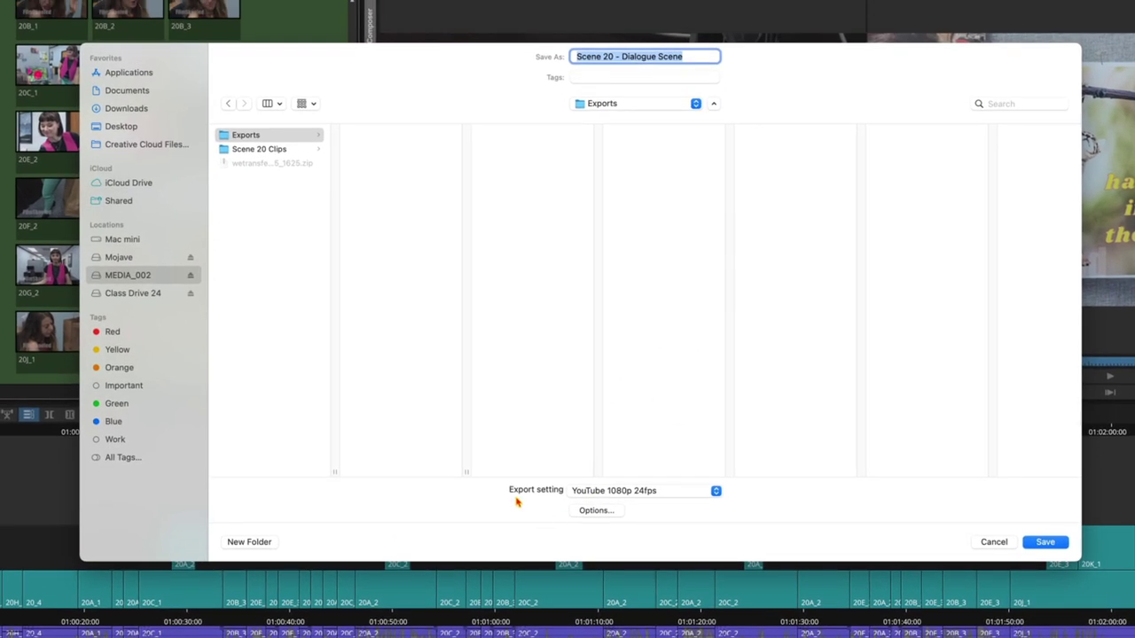
Export "Scene 20 - Dialogue Scene" to the Exports folder on MEDIA_002 using the YouTube 1080p 24fps export setting
{"action": "left_click", "coordinate": [677, 495]}
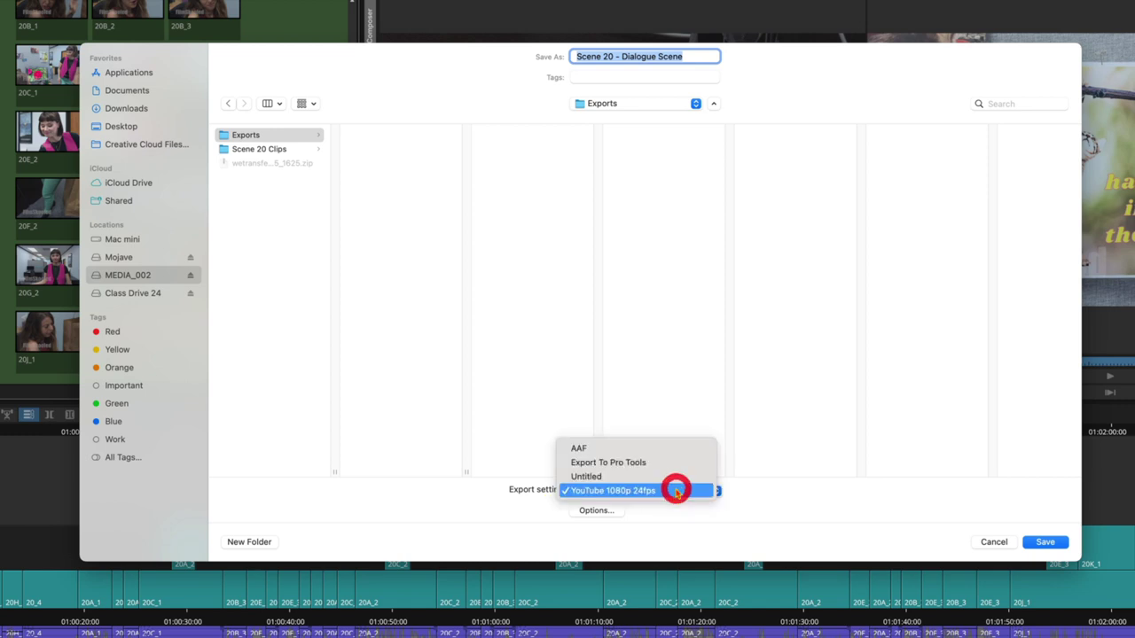
{"action": "left_click", "coordinate": [582, 493]}
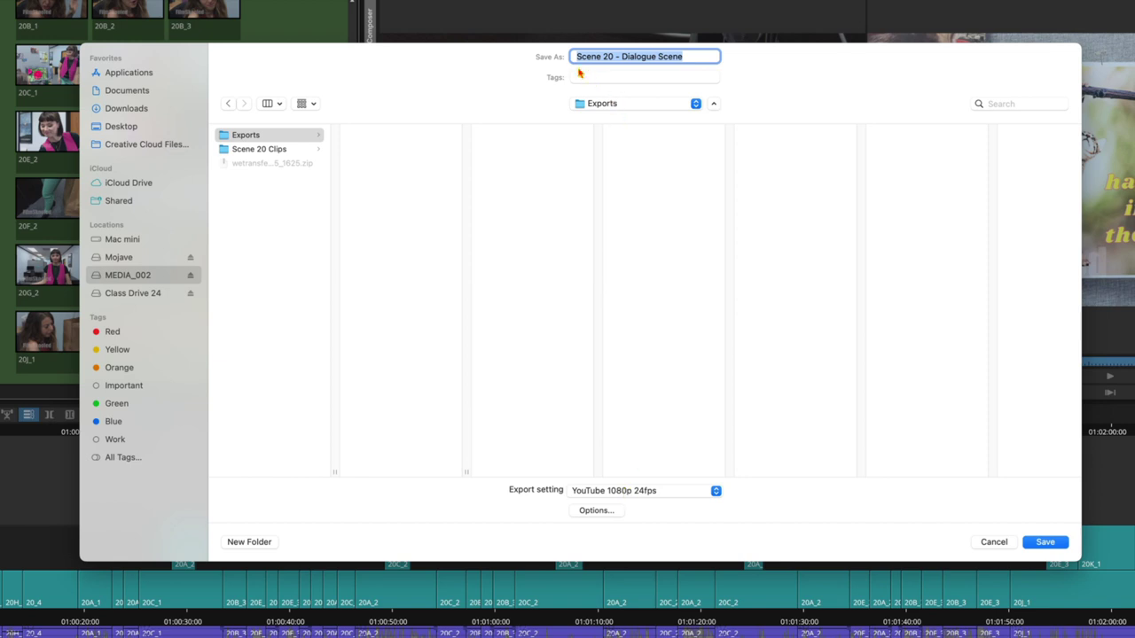
{"action": "left_click", "coordinate": [224, 137]}
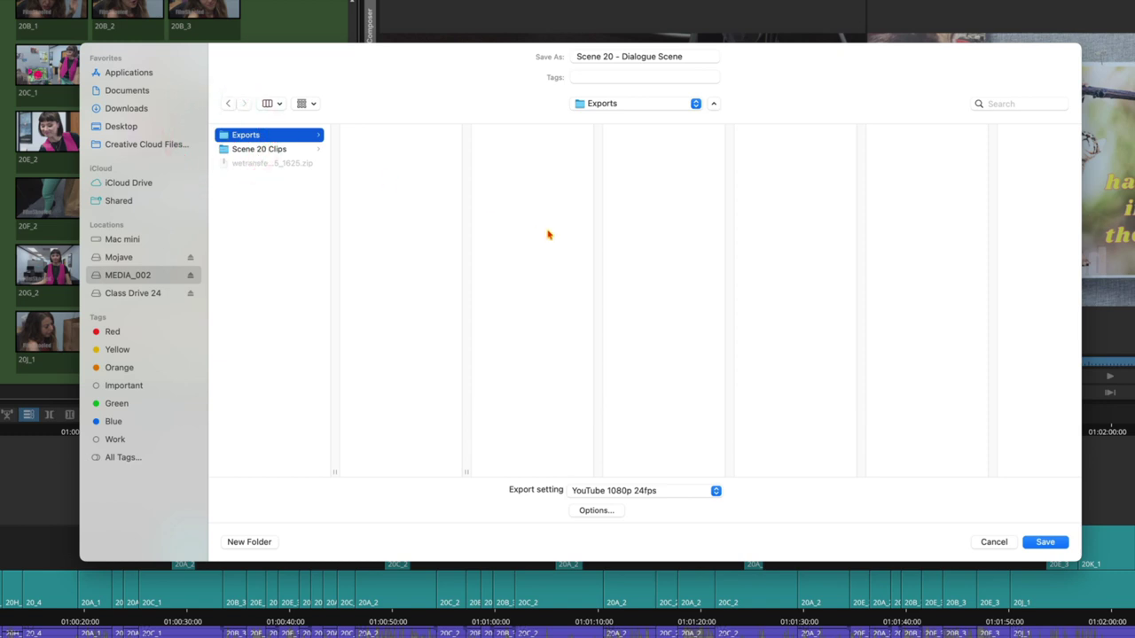
{"action": "left_click", "coordinate": [593, 511]}
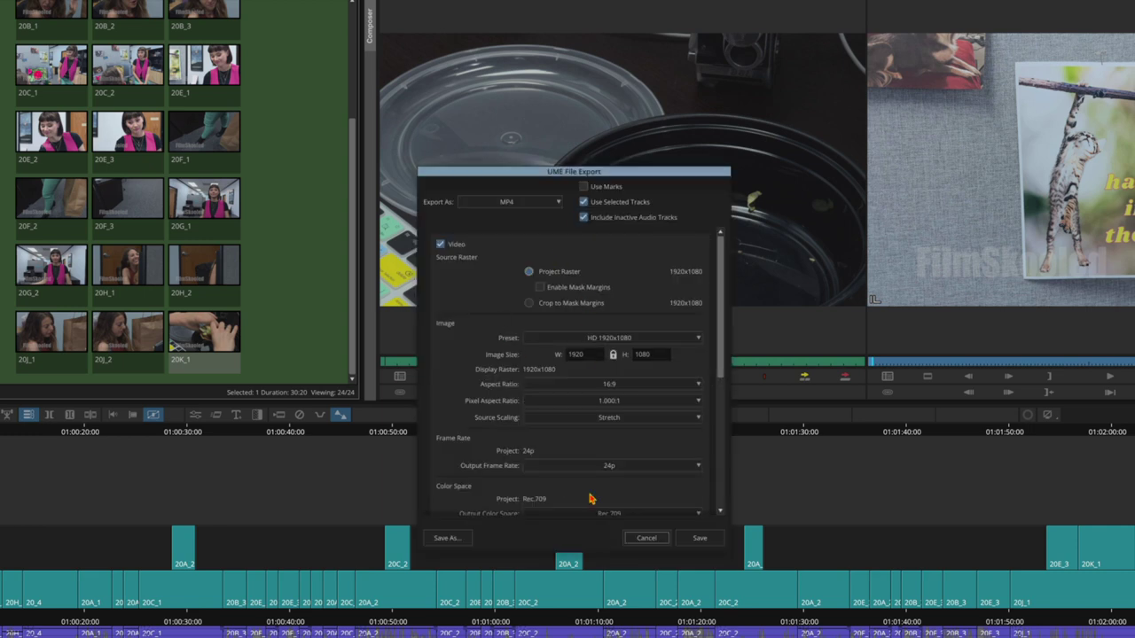
{"action": "left_click", "coordinate": [647, 538]}
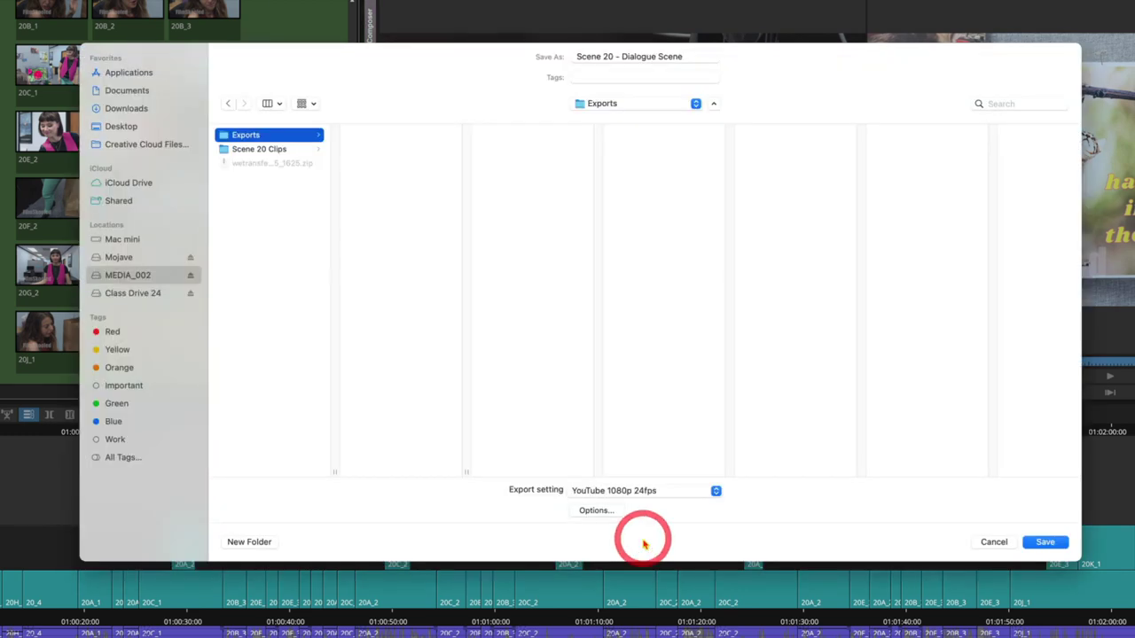
{"action": "left_click", "coordinate": [610, 493]}
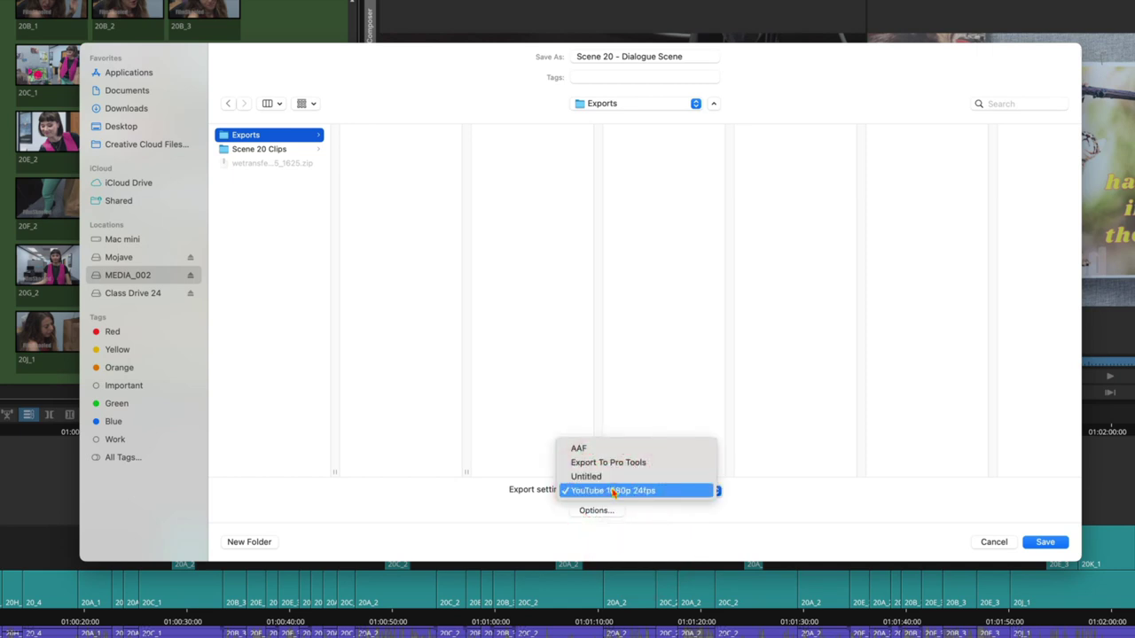
{"action": "left_click", "coordinate": [618, 492]}
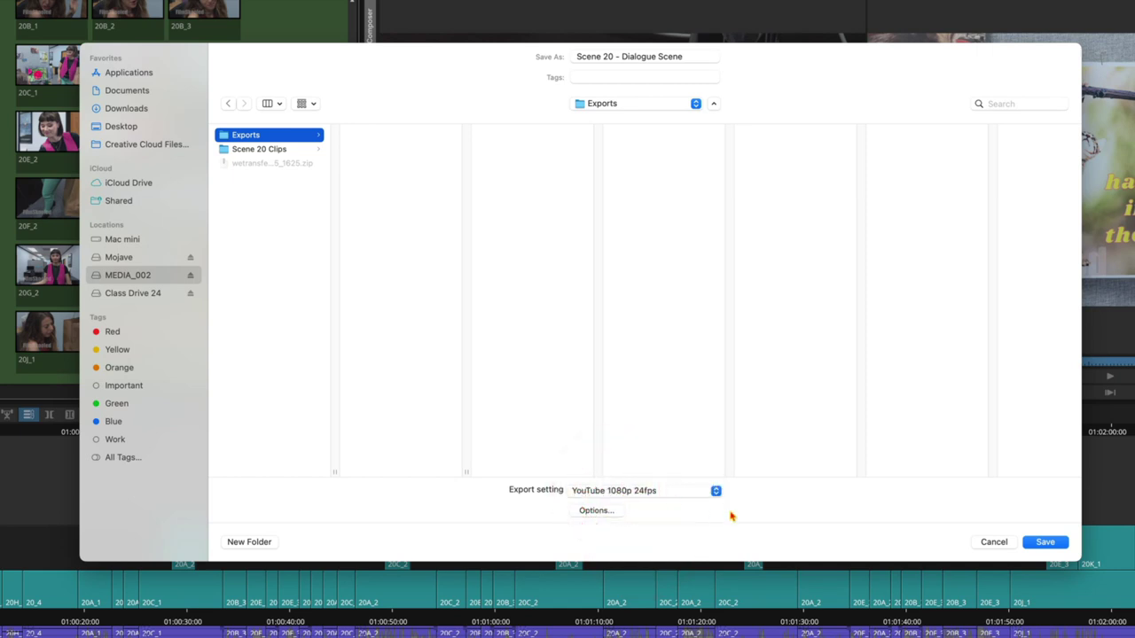
{"action": "left_click", "coordinate": [1044, 542]}
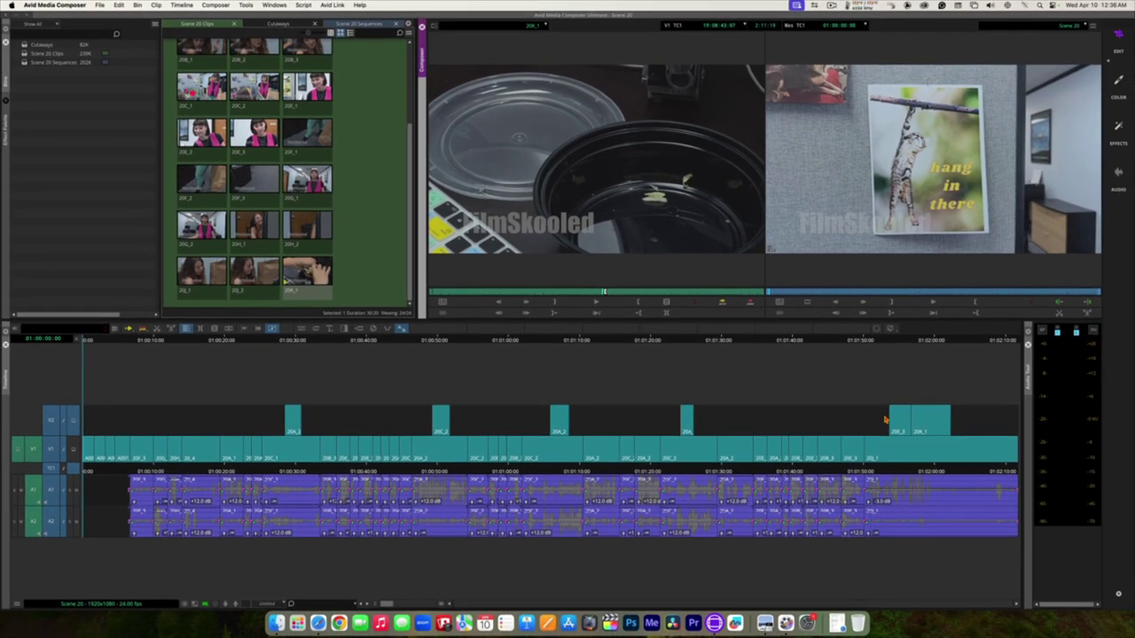
Switch to Finder and locate the exported Scene 20 - Dialogue Scene.mp4 in the Exports folder of the MEDIA_002 drive
{"action": "key", "text": "super+h"}
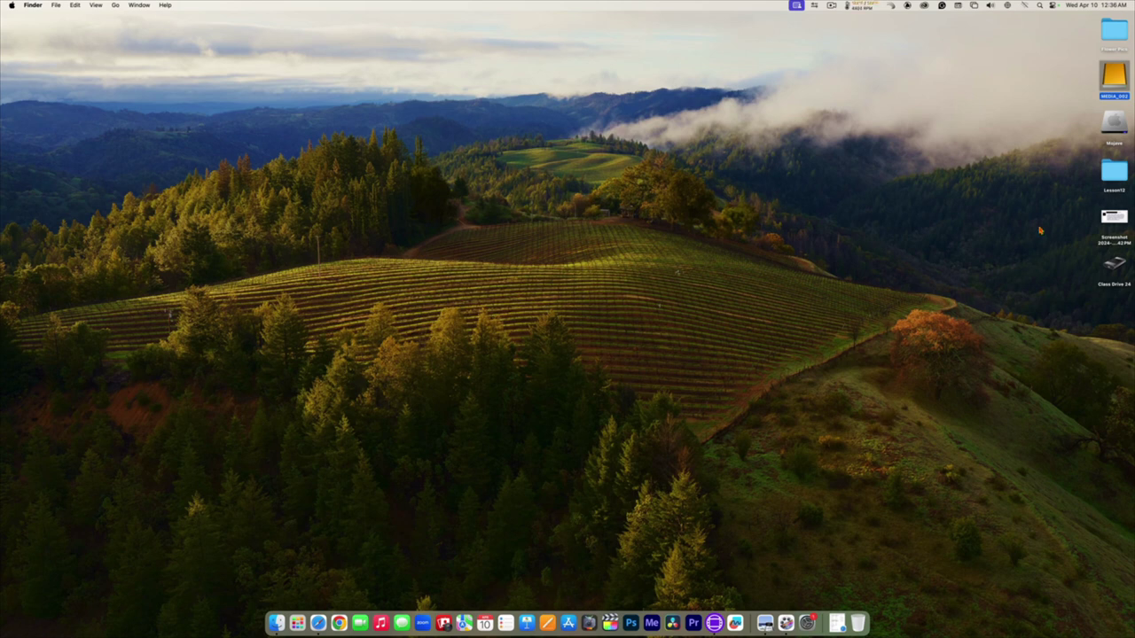
{"action": "double_click", "coordinate": [1114, 76]}
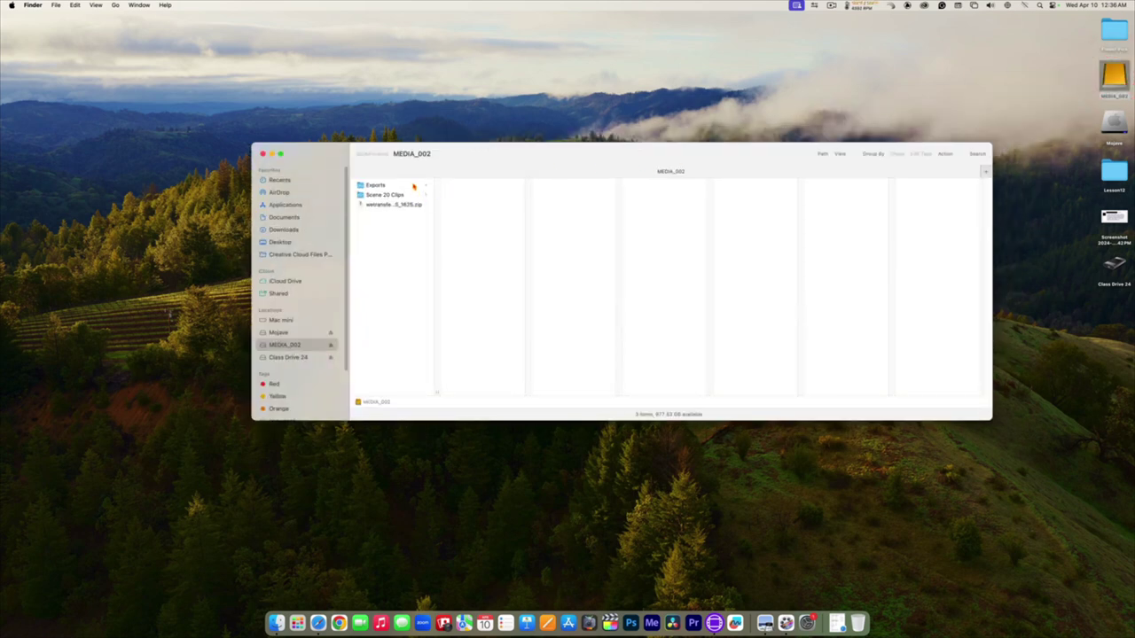
{"action": "left_click", "coordinate": [414, 186]}
{"action": "left_click", "coordinate": [457, 186]}
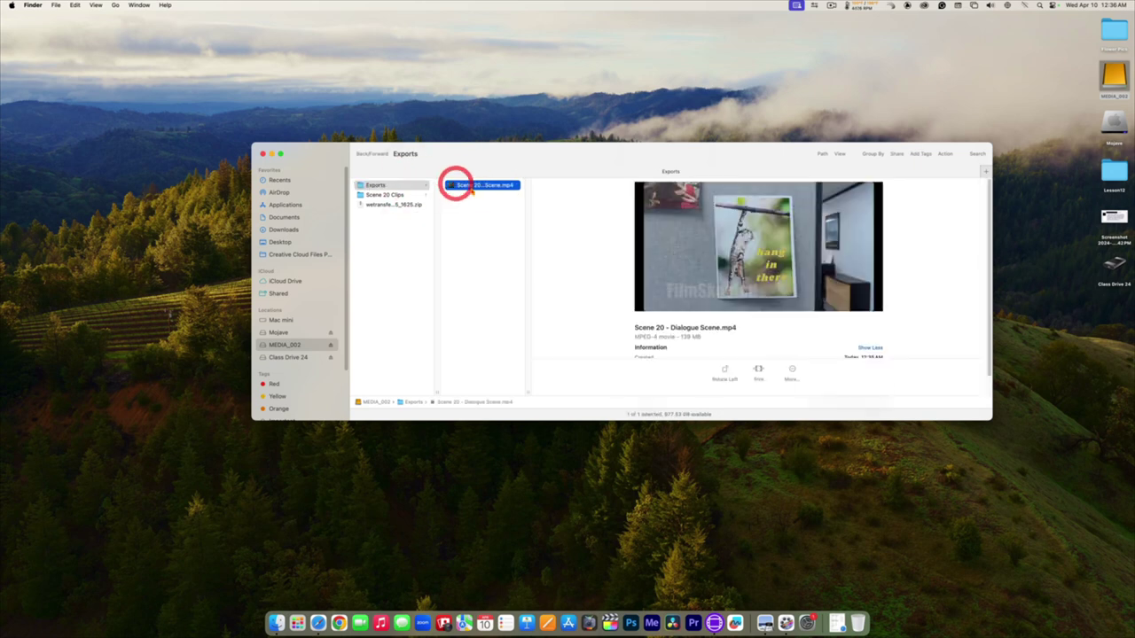
{"action": "left_click_drag", "start_coordinate": [528, 392], "coordinate": [594, 390]}
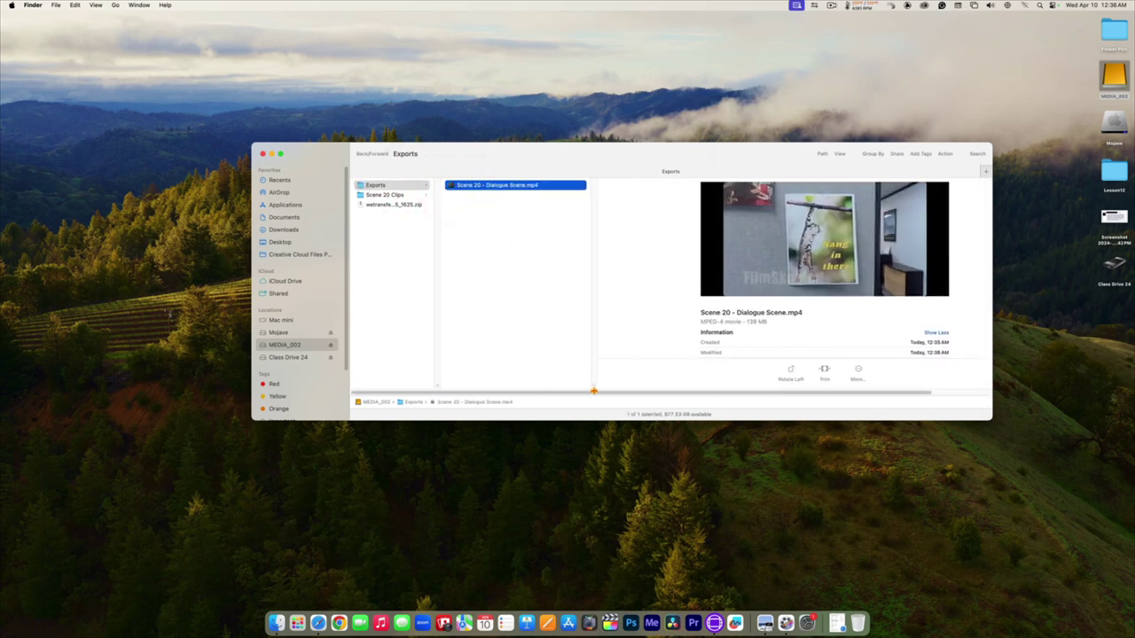
Play the exported Scene 20 movie in QuickTime Player, close it, and switch back to Avid Media Composer
{"action": "double_click", "coordinate": [454, 186]}
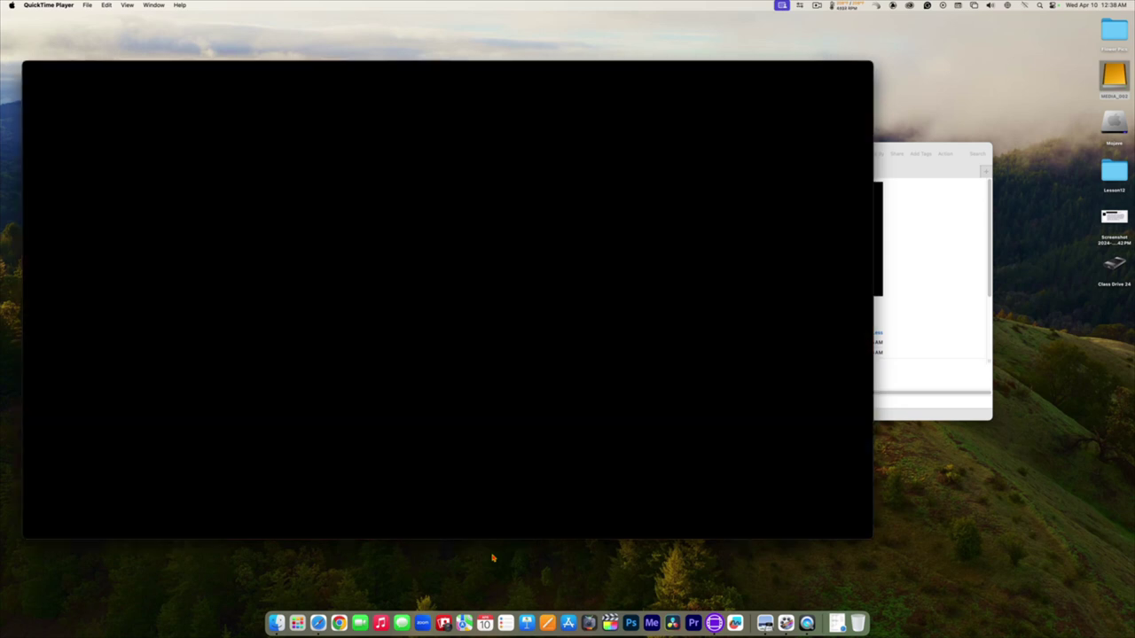
{"action": "mouse_move", "coordinate": [487, 385]}
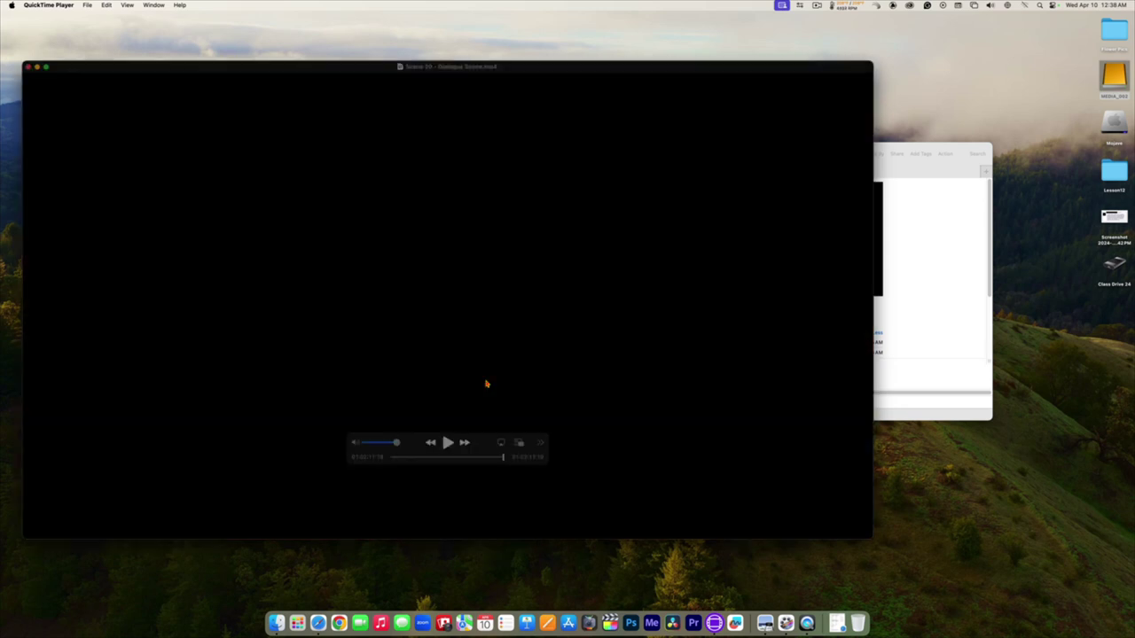
{"action": "left_click", "coordinate": [29, 68]}
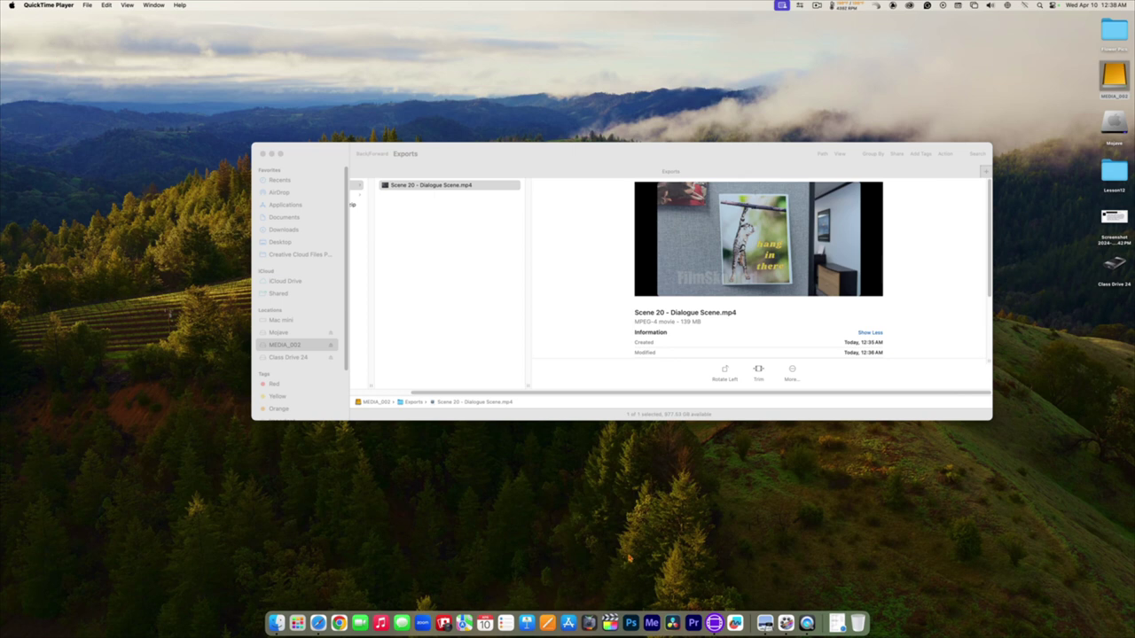
{"action": "left_click", "coordinate": [715, 624]}
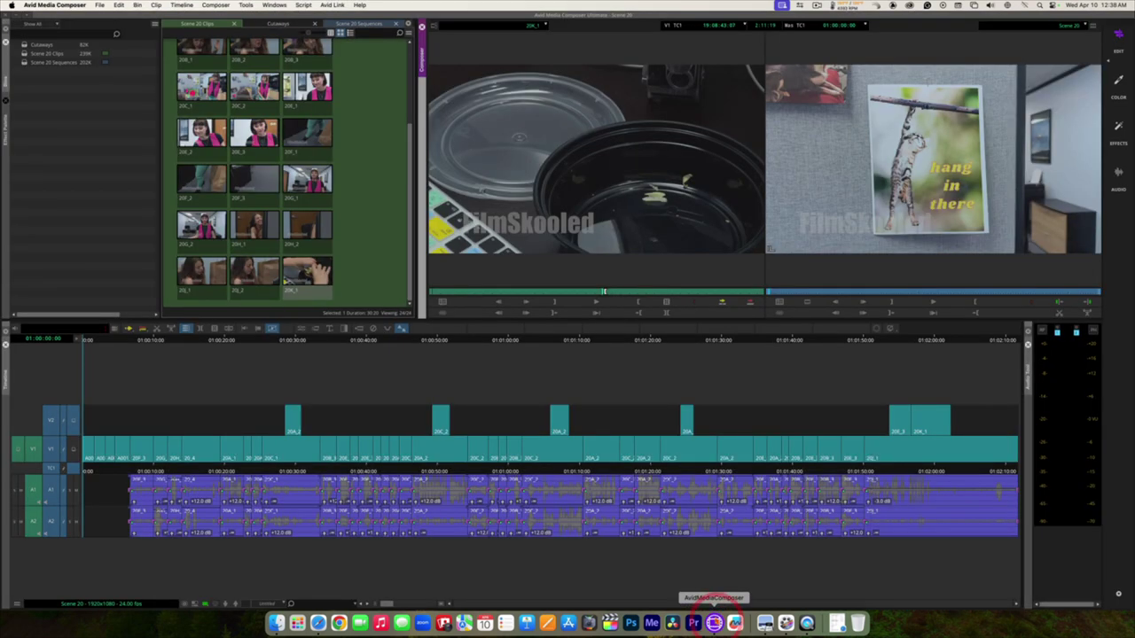